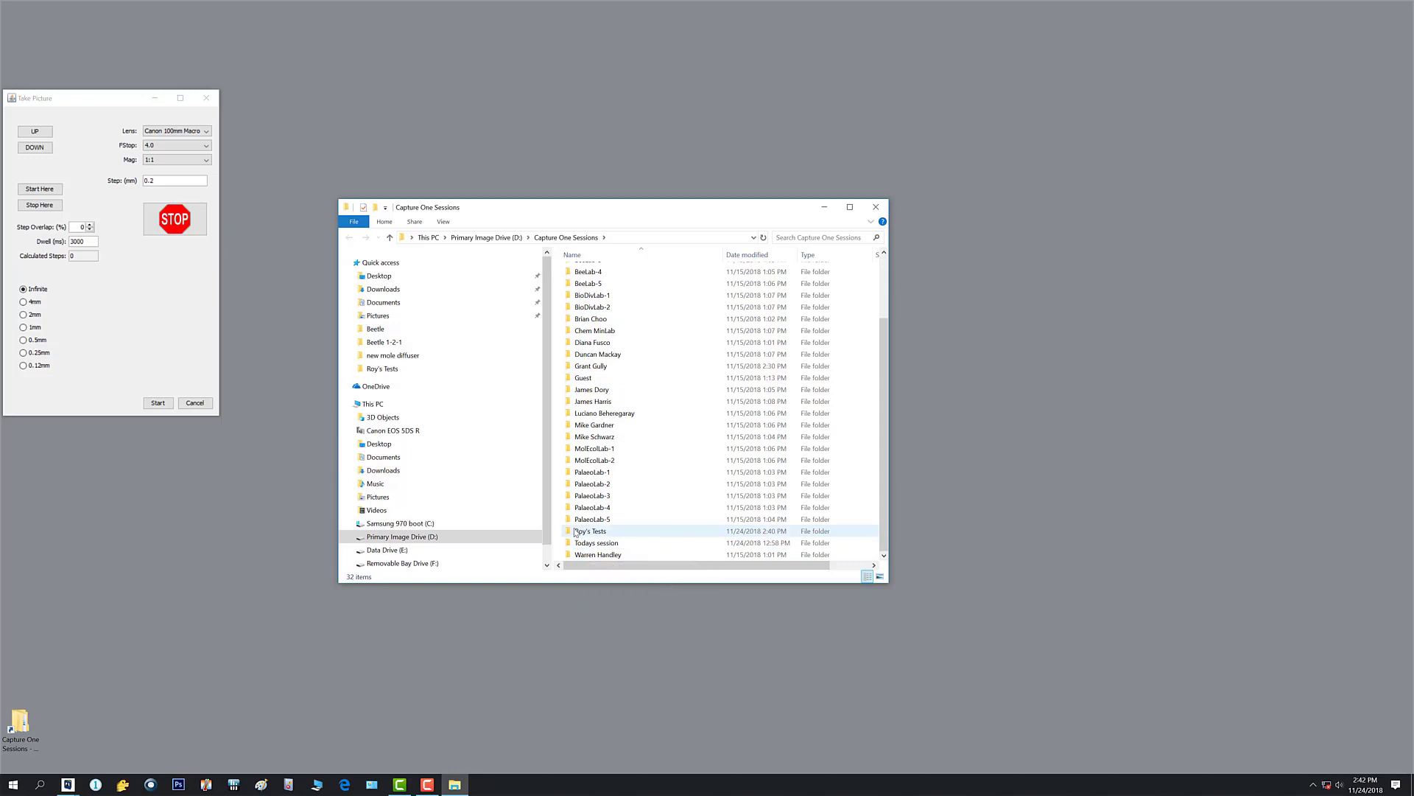
# - Open the existing tests session in Capture One and create a new session named "New session"
pyautogui.doubleClick(579, 530)
pyautogui.doubleClick(588, 333)
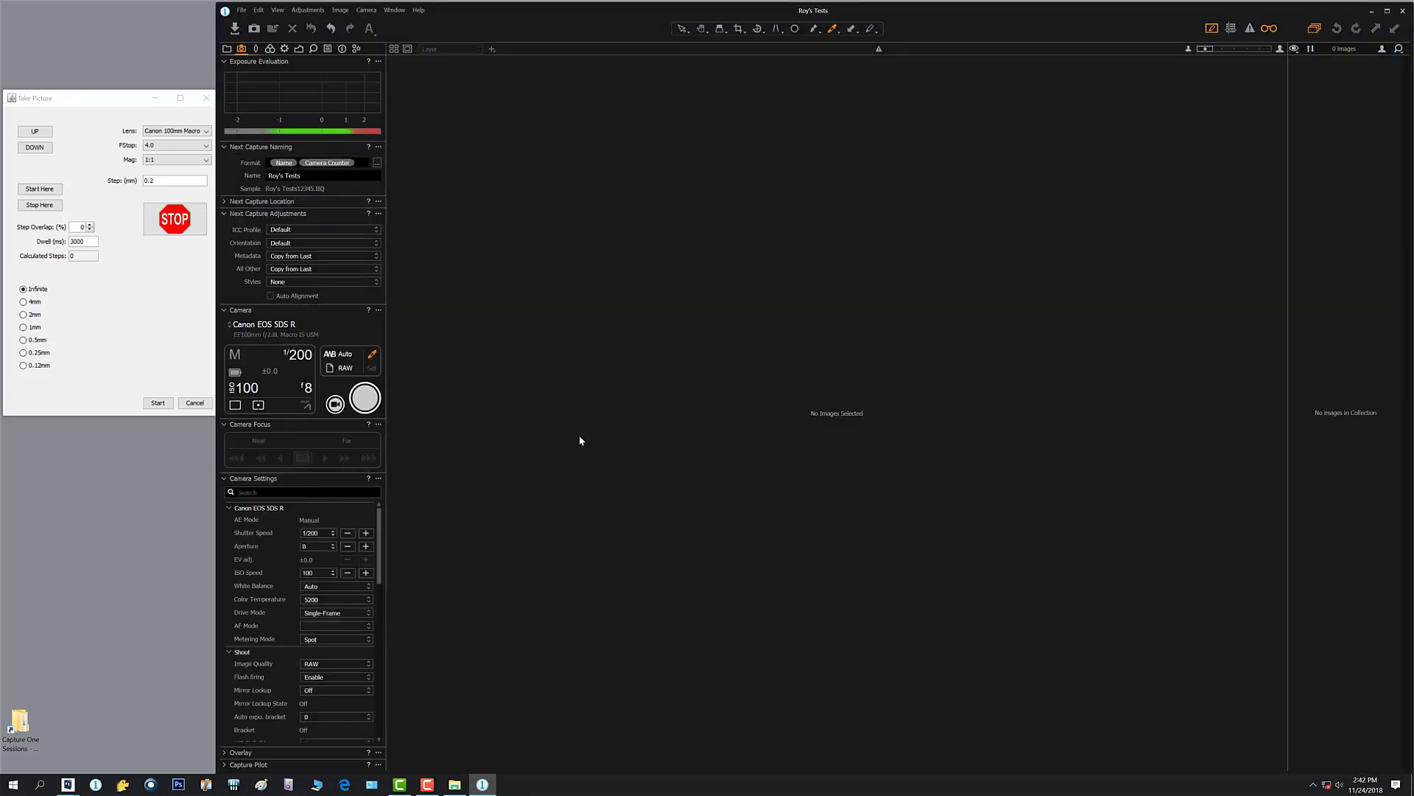
pyautogui.click(242, 10)
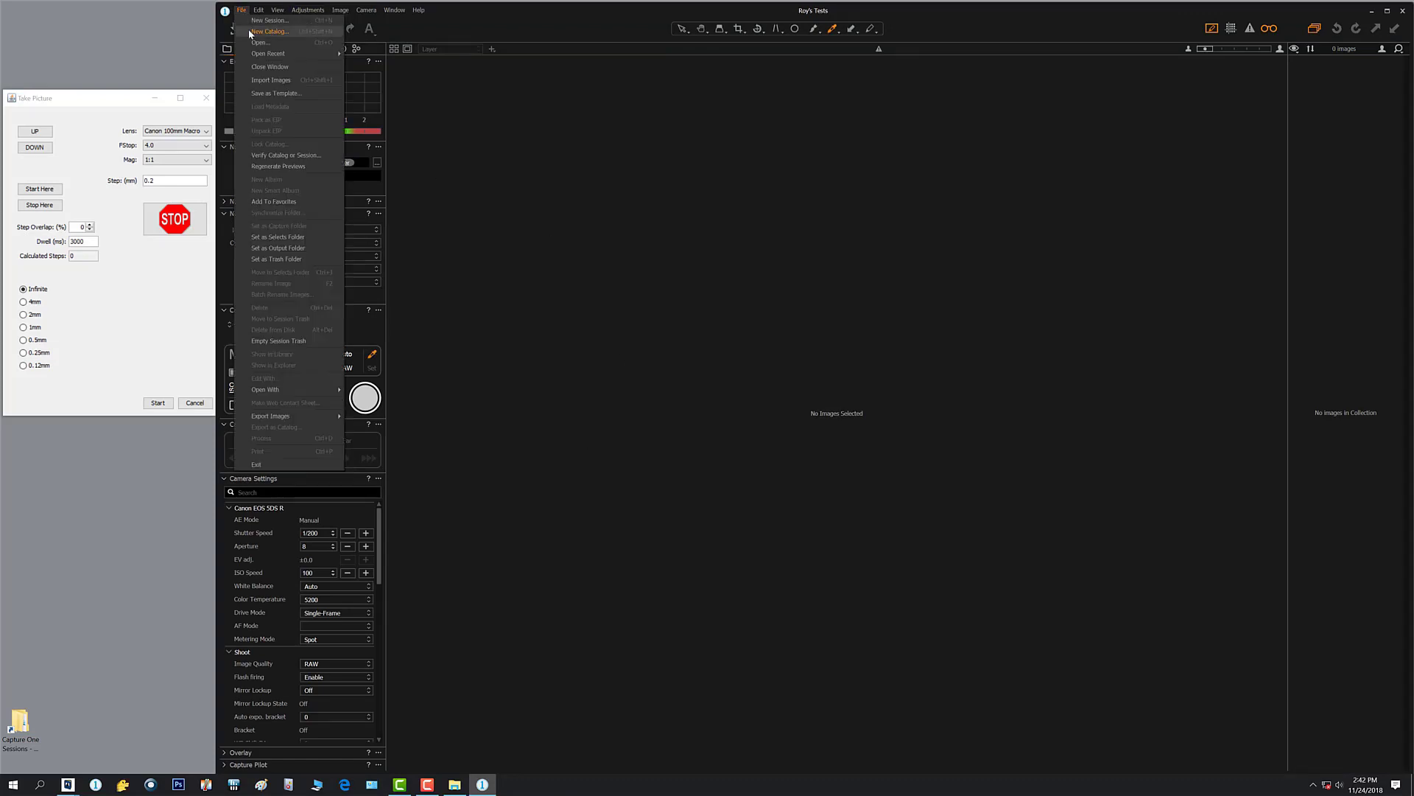
pyautogui.click(252, 22)
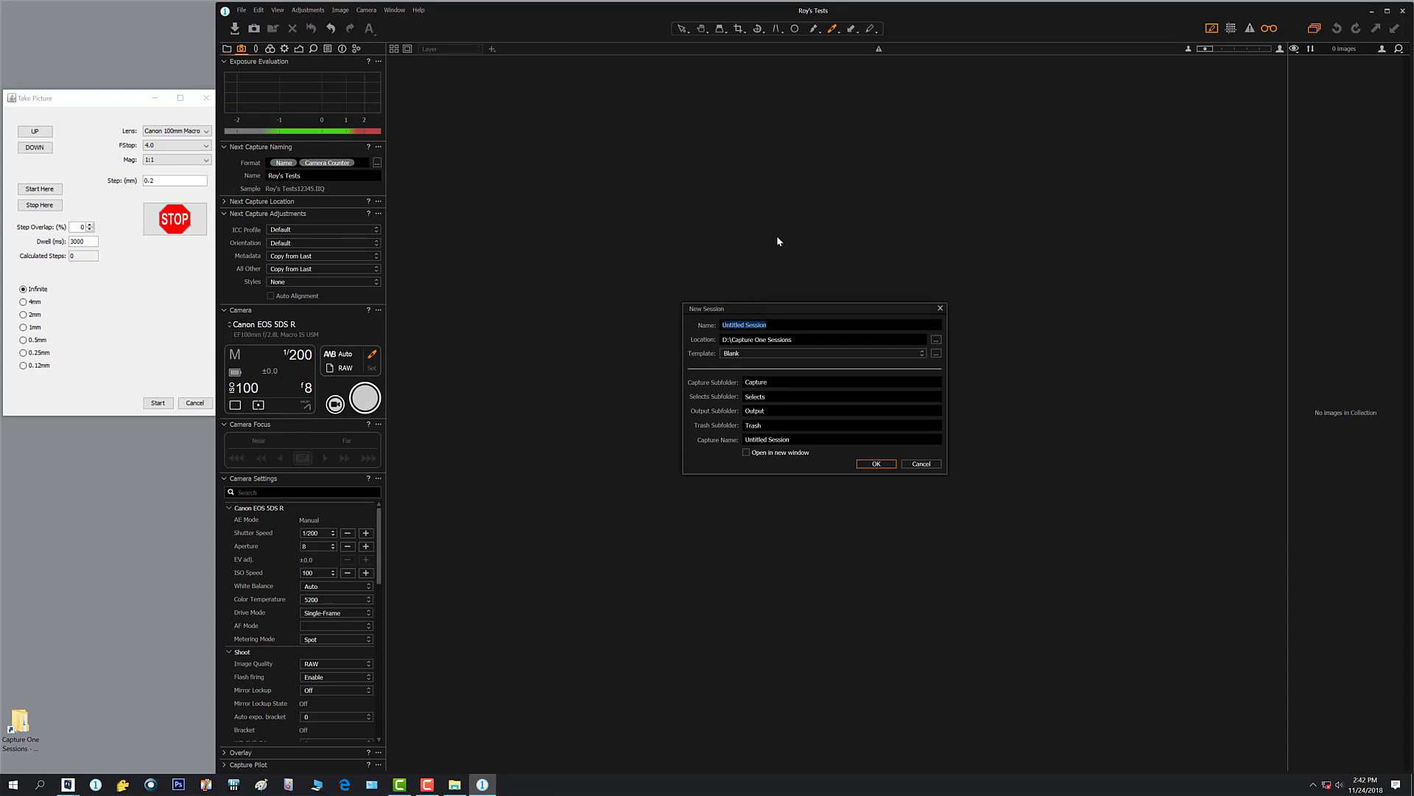
pyautogui.write('New')
pyautogui.click(878, 464)
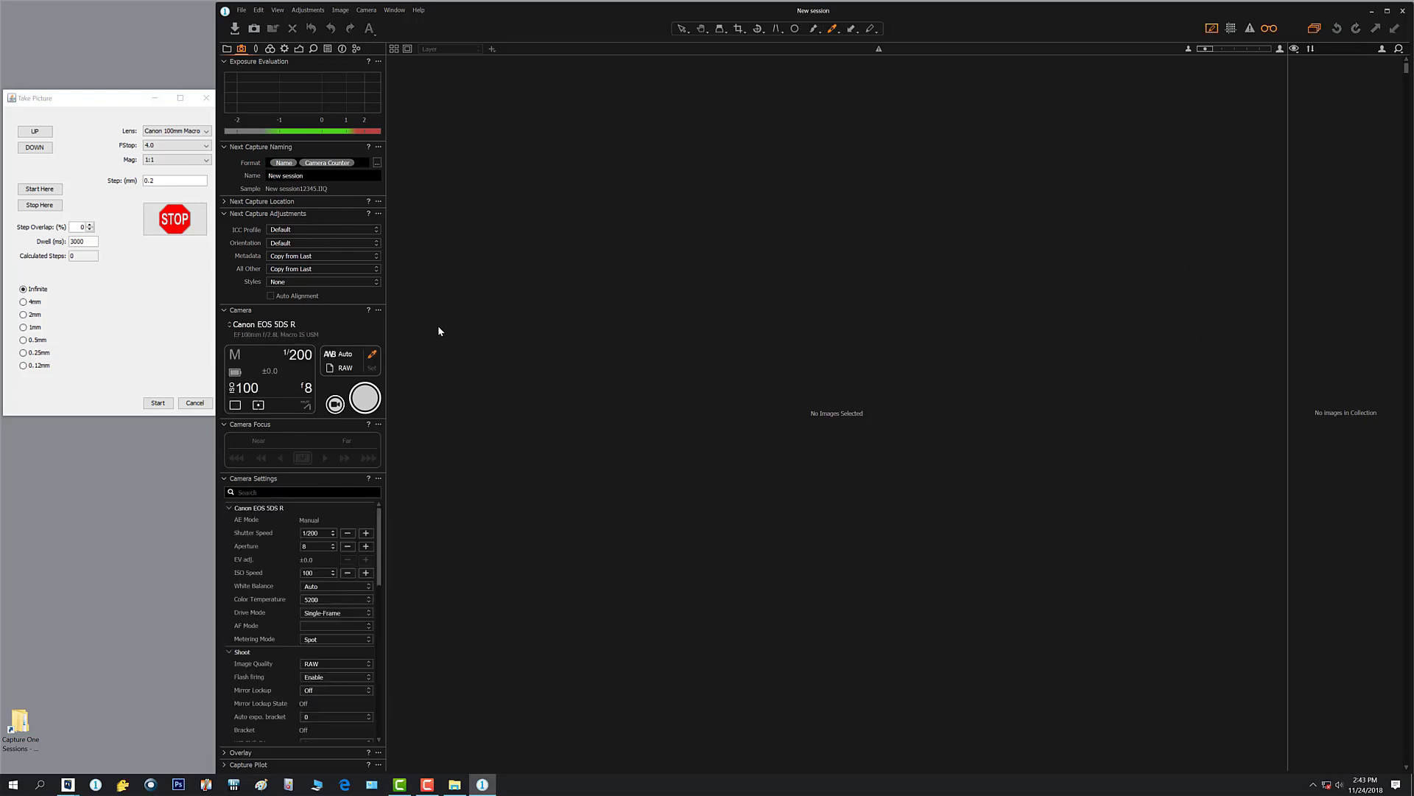
# - In the Take Picture window, set the f-stop to 8.0 and the magnification to 1:1.5 for the Canon 100mm Macro lens
pyautogui.click(76, 101)
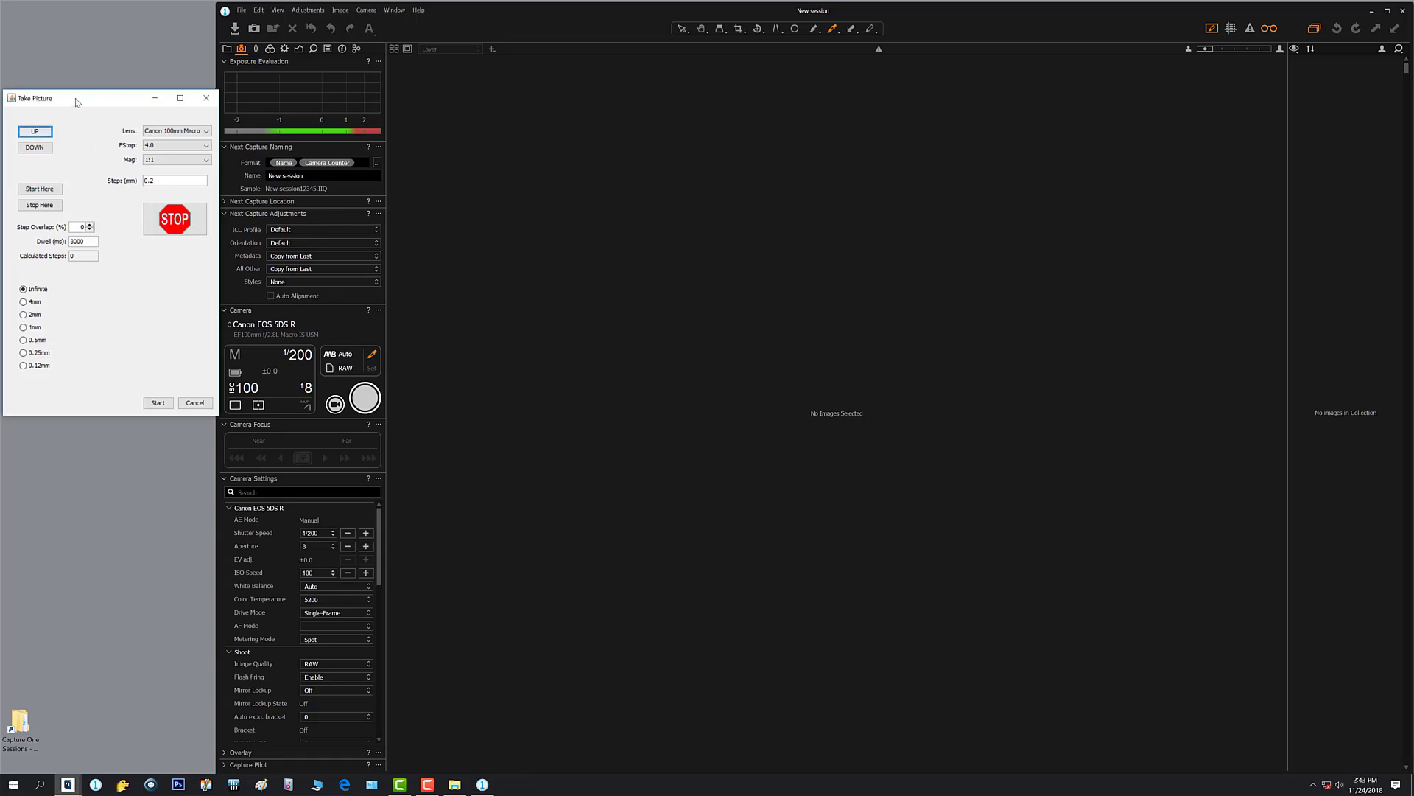
pyautogui.moveTo(77, 101)
pyautogui.mouseDown()
pyautogui.moveTo(92, 103)
pyautogui.moveTo(76, 100)
pyautogui.mouseUp()
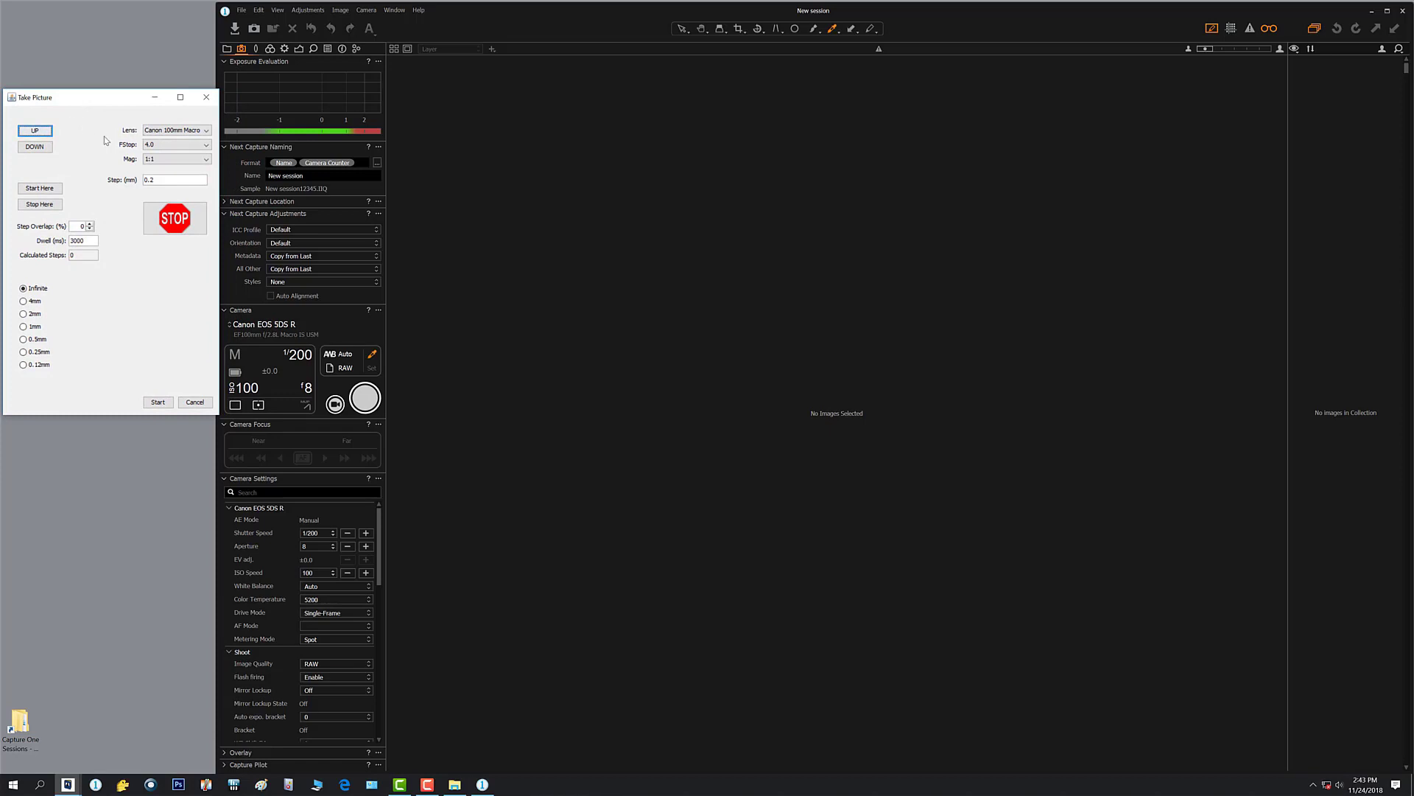
pyautogui.click(166, 131)
pyautogui.click(164, 132)
pyautogui.click(161, 146)
pyautogui.click(160, 179)
pyautogui.click(163, 160)
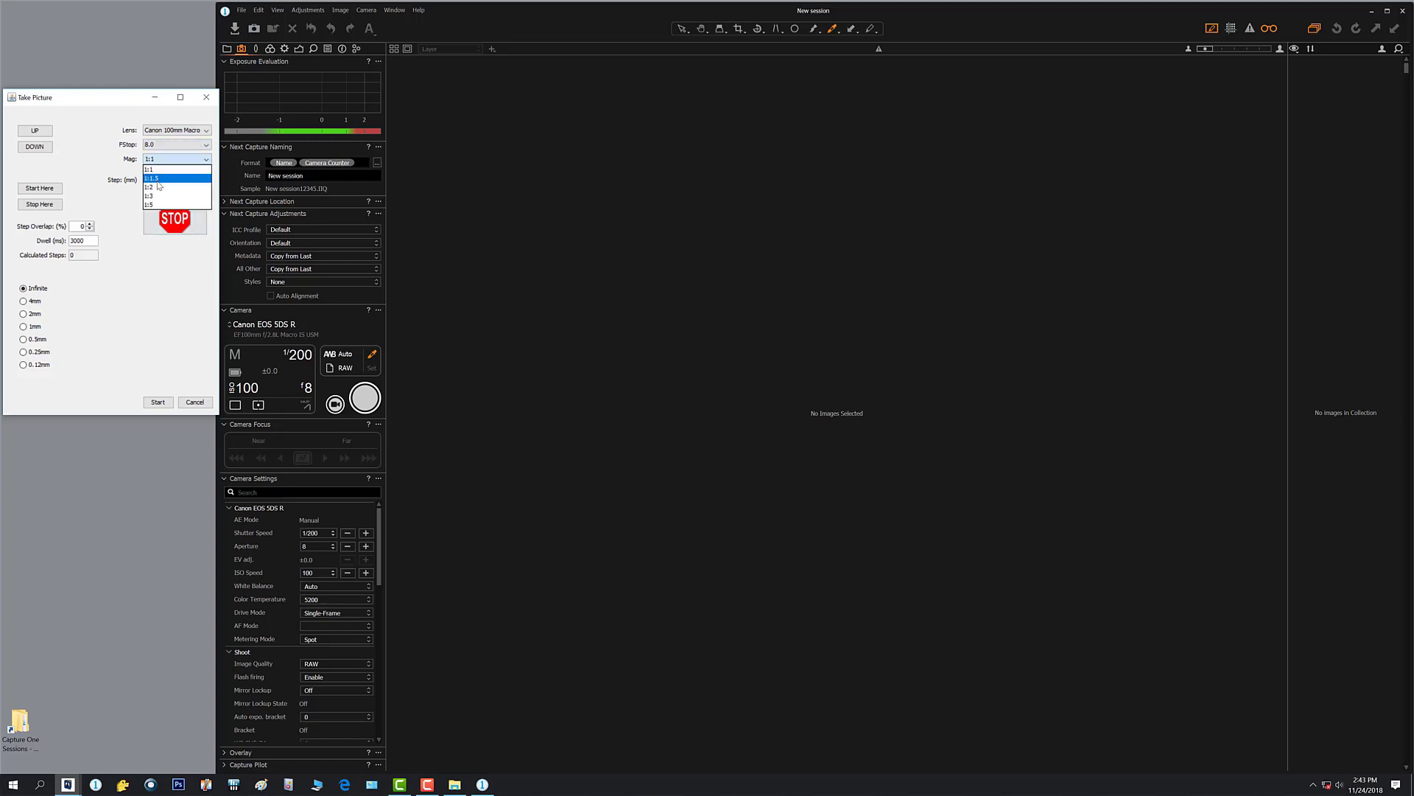
pyautogui.click(157, 178)
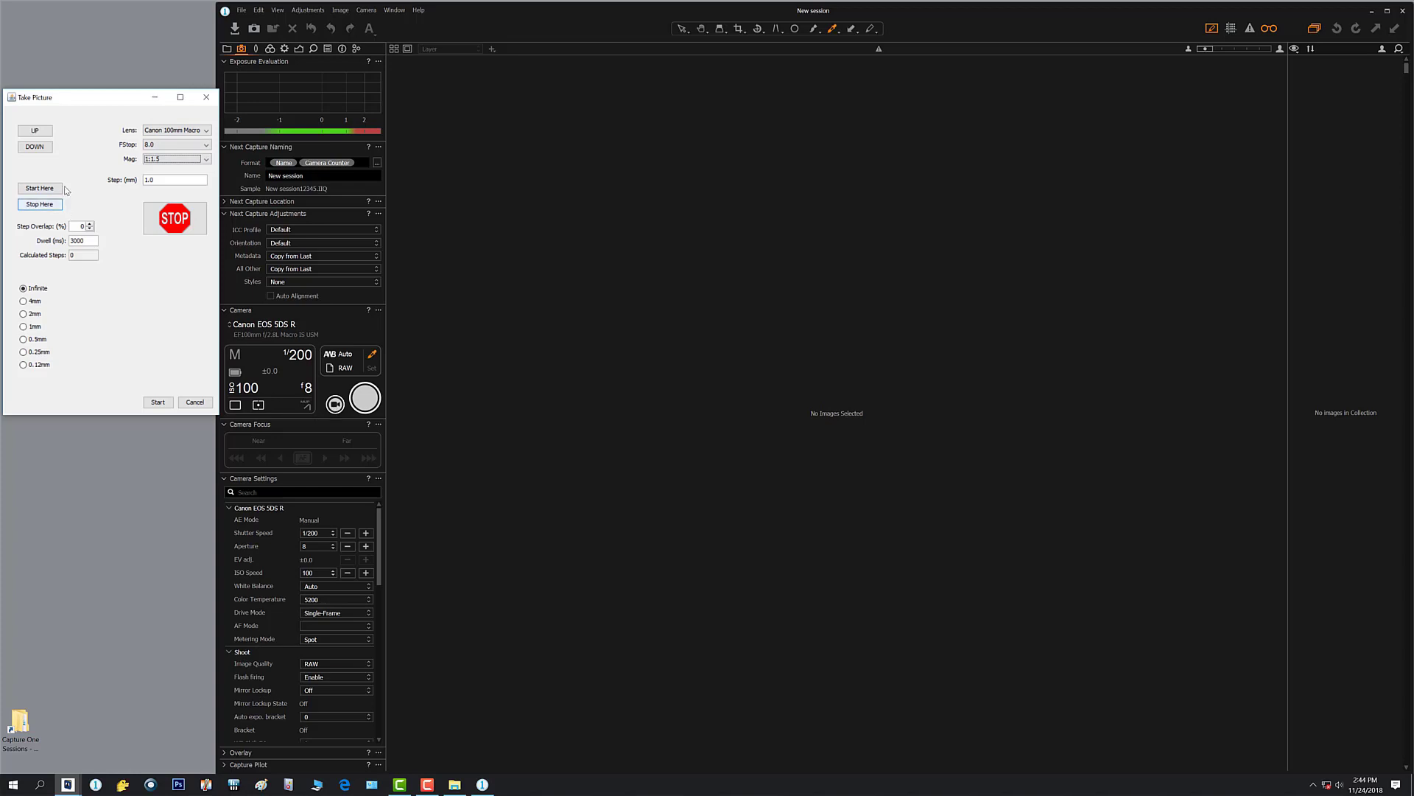
# - Remove the Name token from the next capture naming format in Capture One, leaving only the Camera Counter token
pyautogui.click(241, 49)
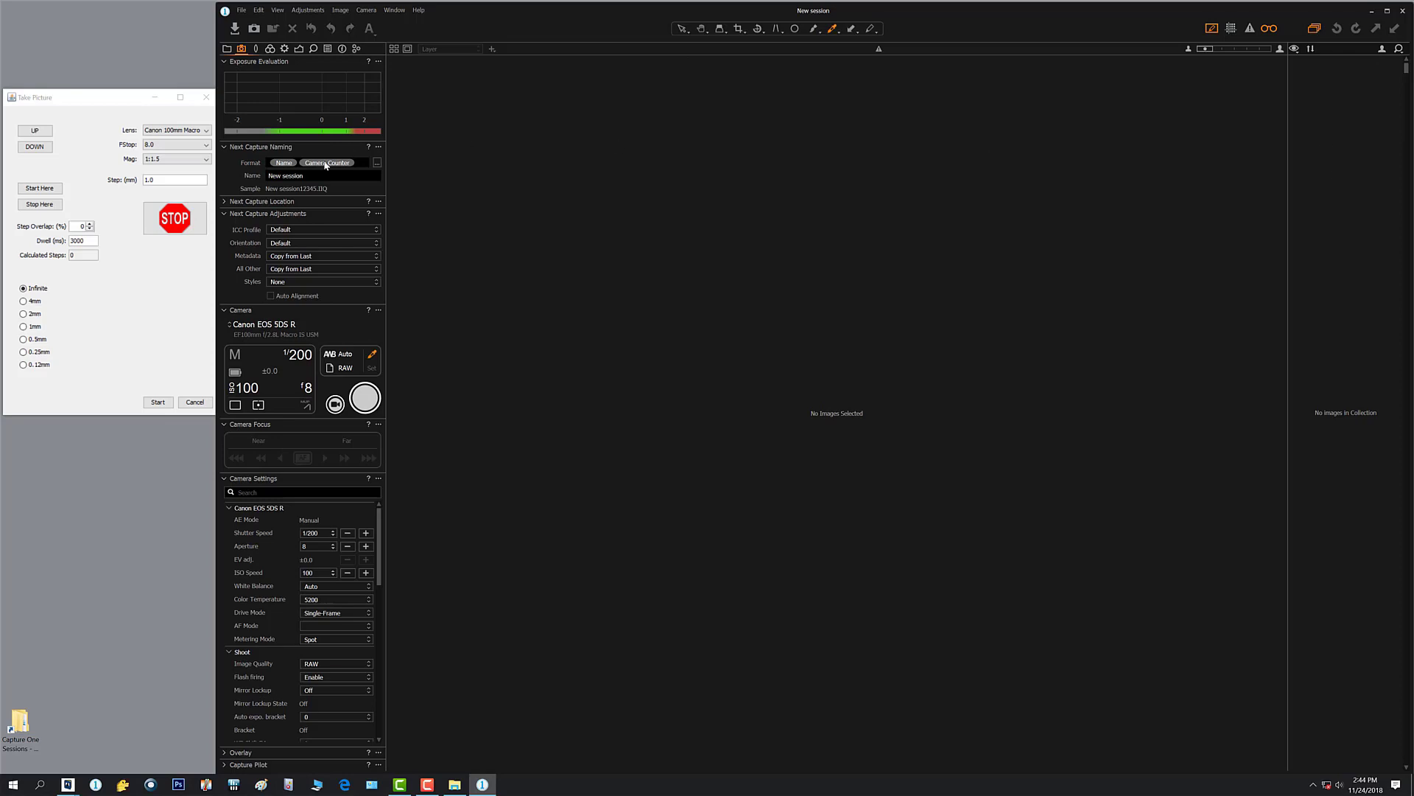
pyautogui.click(377, 162)
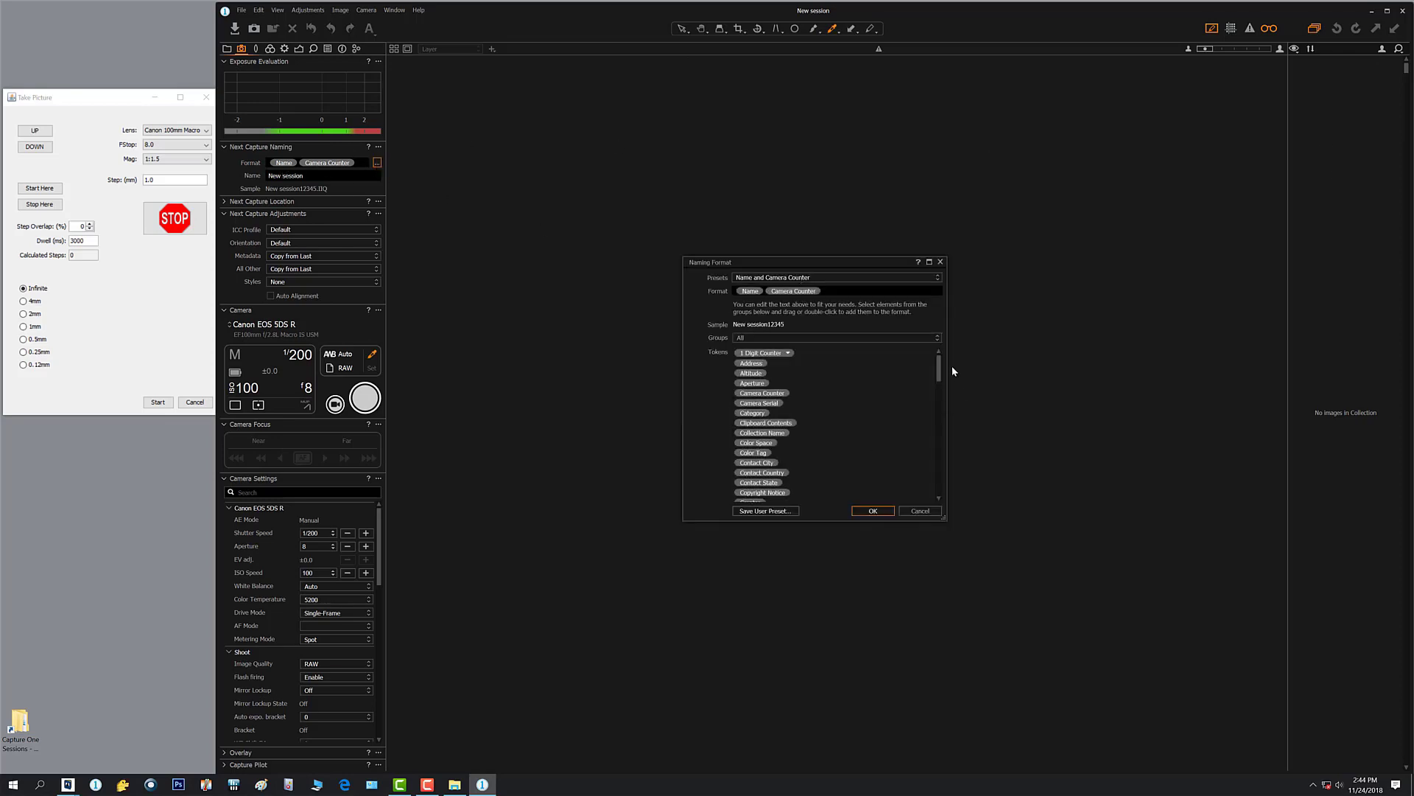
pyautogui.moveTo(939, 368)
pyautogui.mouseDown()
pyautogui.moveTo(930, 471)
pyautogui.moveTo(919, 348)
pyautogui.mouseUp()
pyautogui.click(756, 291)
pyautogui.press('Delete')
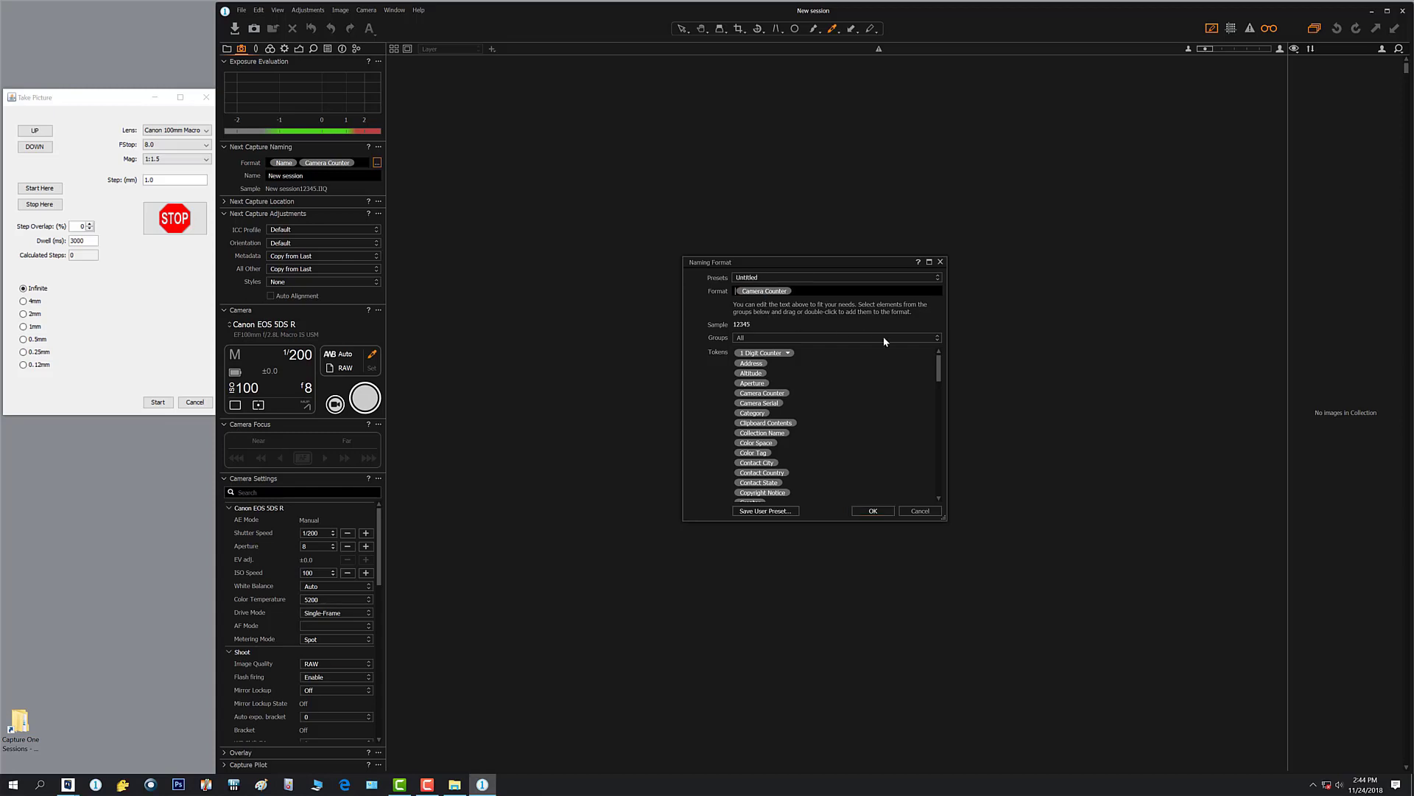
pyautogui.click(873, 510)
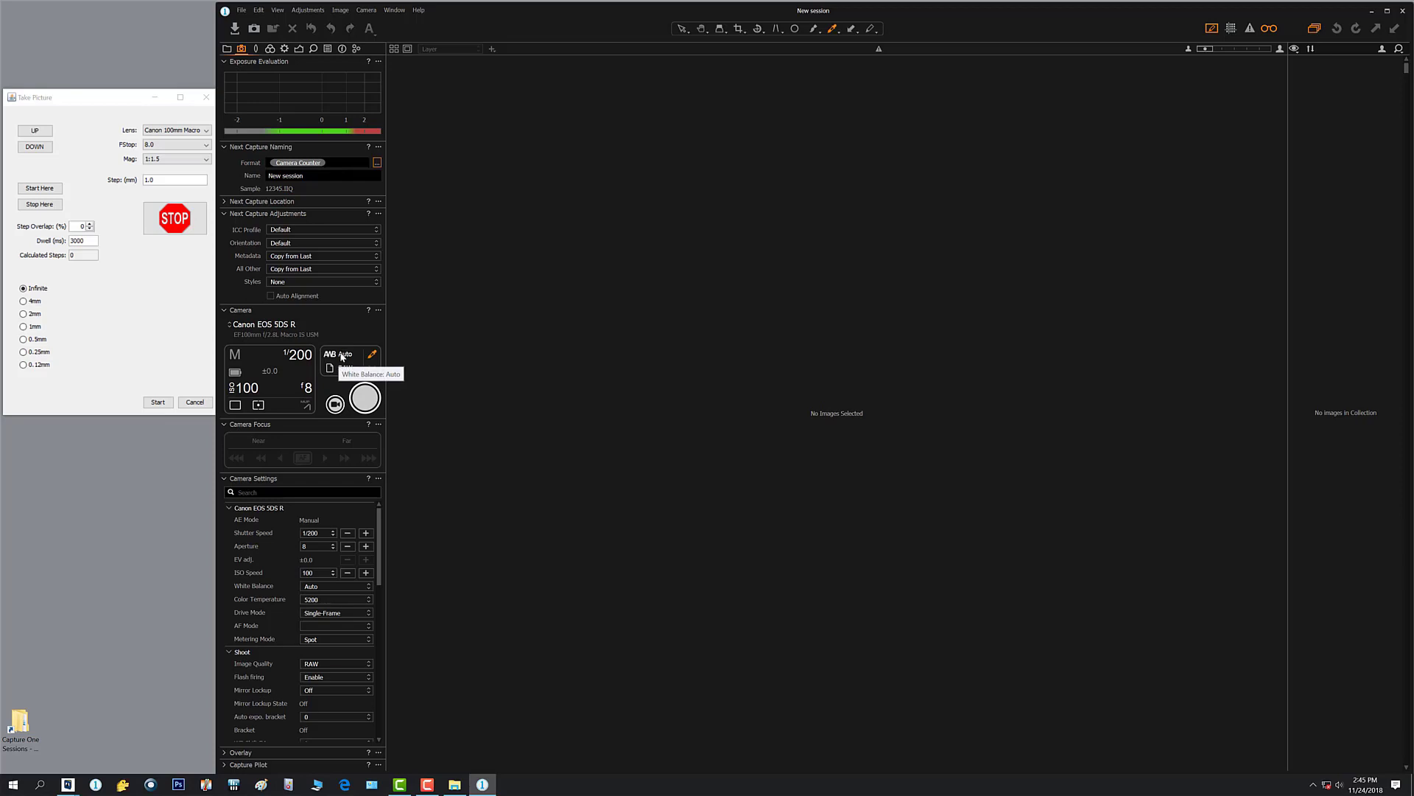
# - Capture a first test image of the pinned beetle with the tethered Canon EOS 5DS R
pyautogui.moveTo(376, 506); pyautogui.dragTo(380, 565)
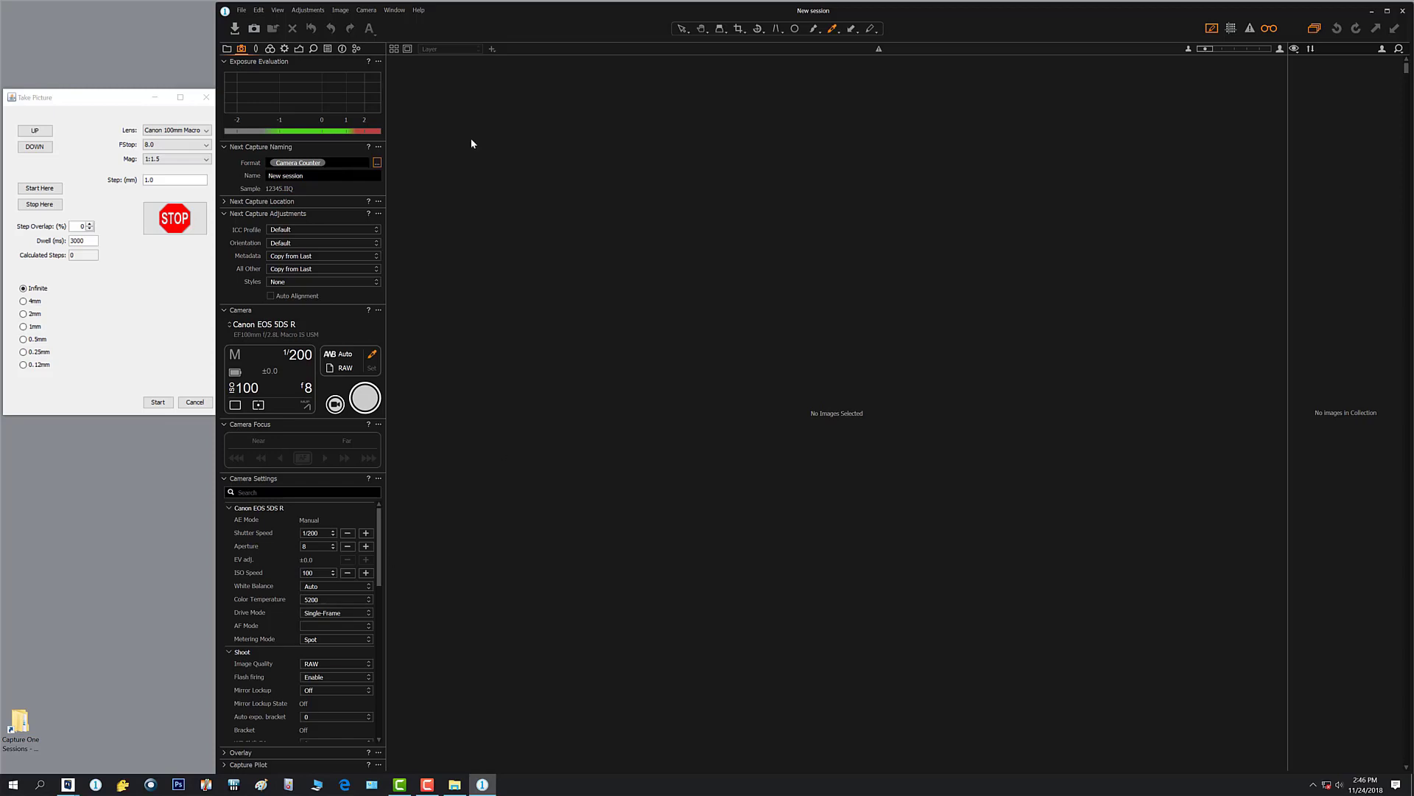
pyautogui.click(256, 49)
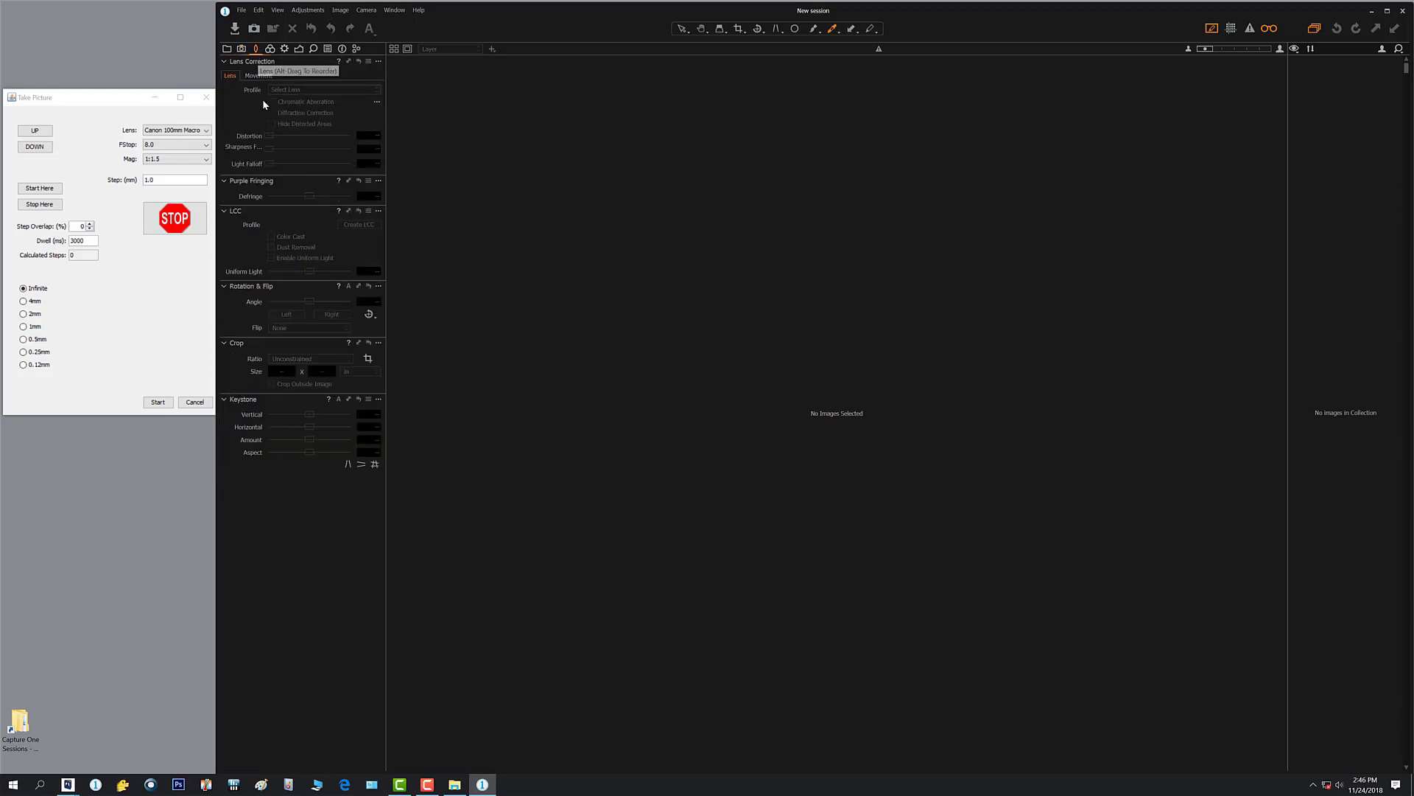
pyautogui.click(241, 49)
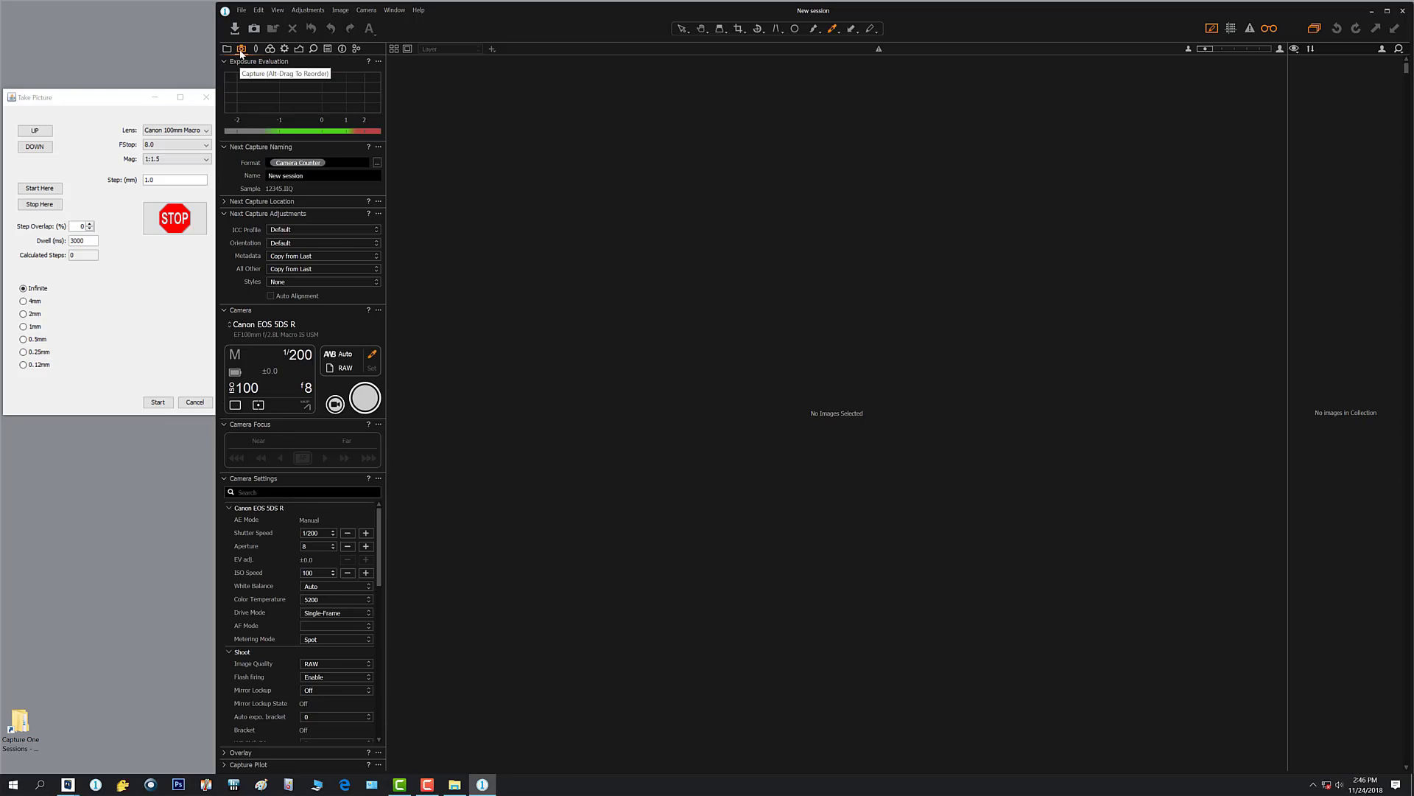
pyautogui.click(361, 397)
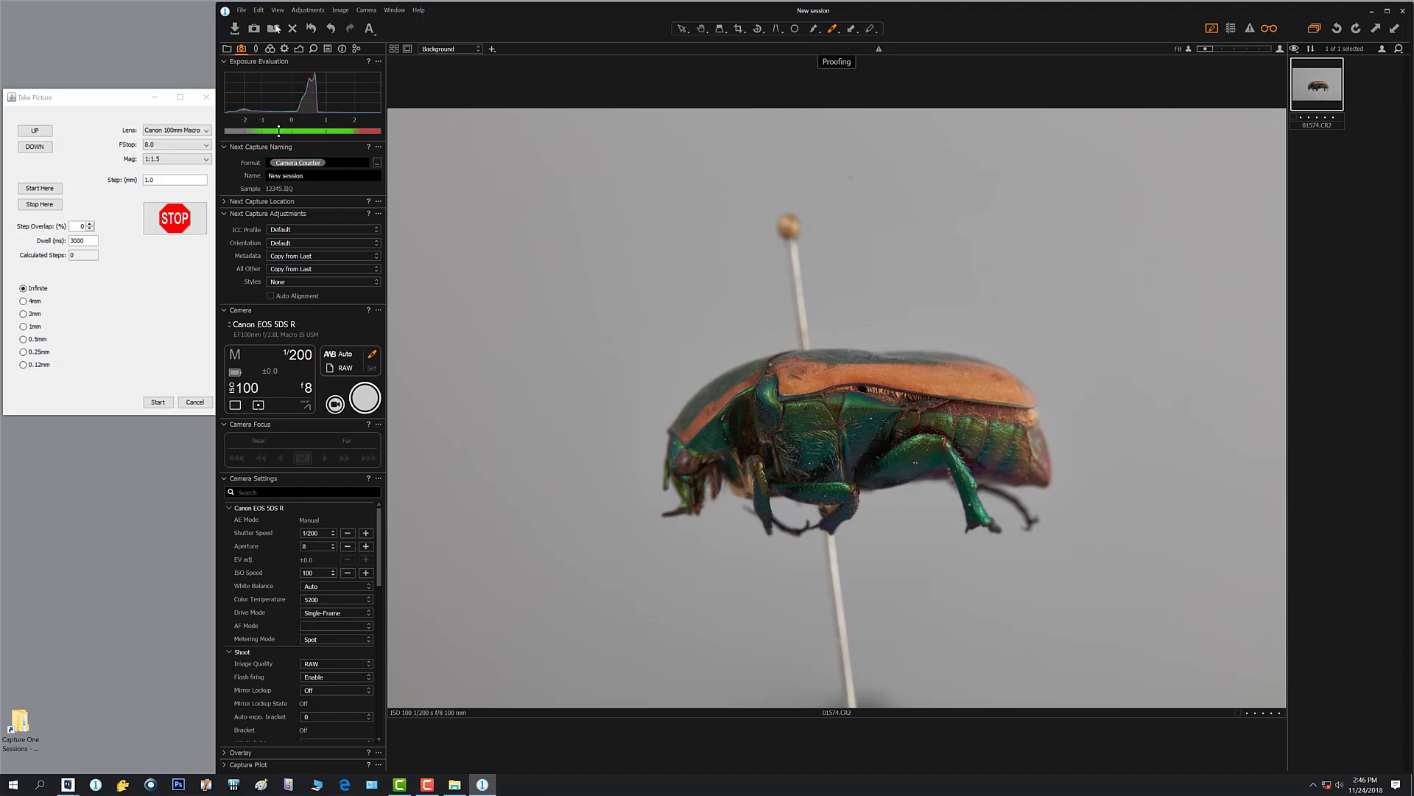
# - Adjust the image's lens correction by enabling Diffraction Correction, disabling Hide Distorted Areas and applying the chromatic aberration option
pyautogui.click(256, 48)
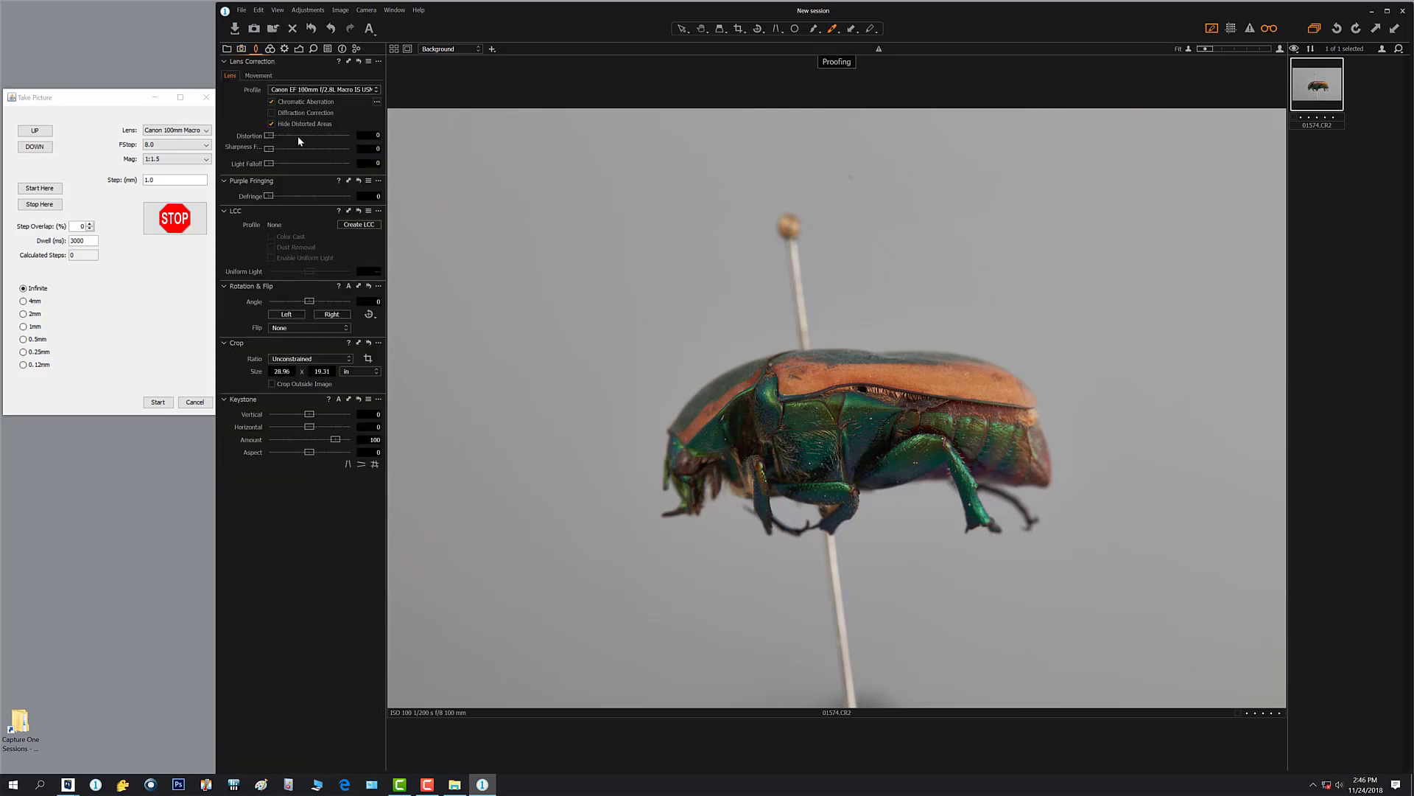
pyautogui.click(272, 113)
pyautogui.click(272, 124)
pyautogui.click(377, 102)
pyautogui.click(406, 108)
# - Review the image's colour settings and the basic, file and adjustment settings of the 8-bit TIFF Adobe RGB process recipe
pyautogui.click(270, 49)
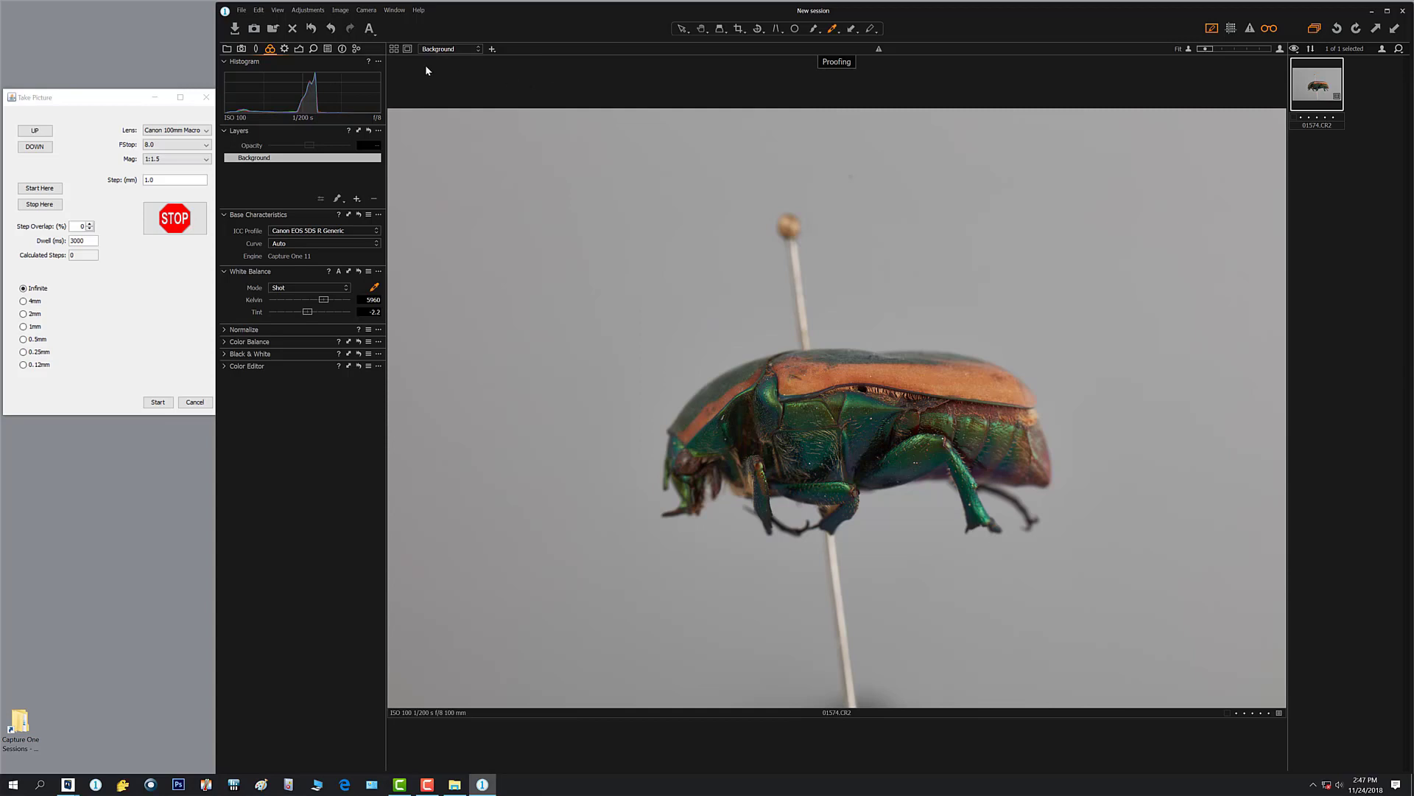
pyautogui.click(286, 49)
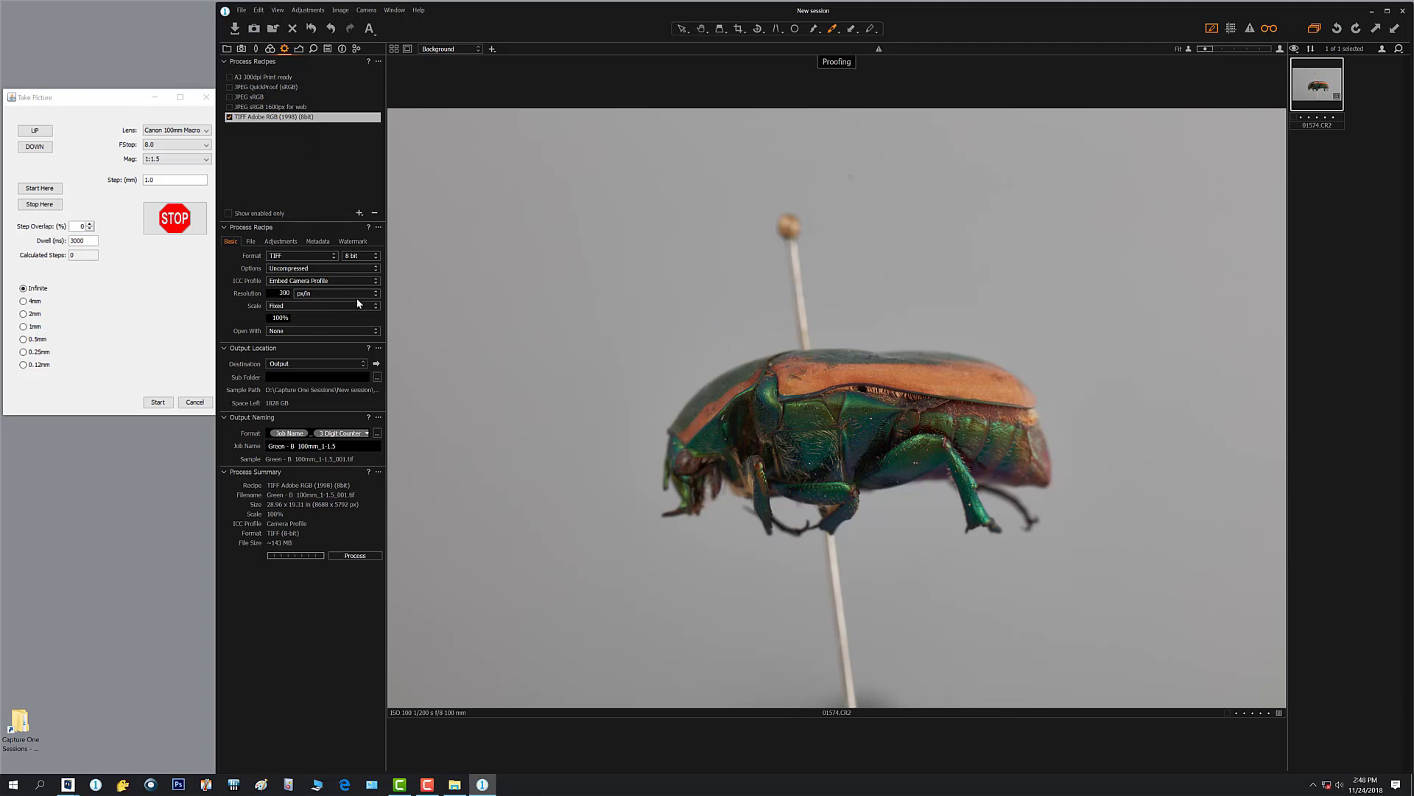
pyautogui.click(281, 242)
pyautogui.click(250, 241)
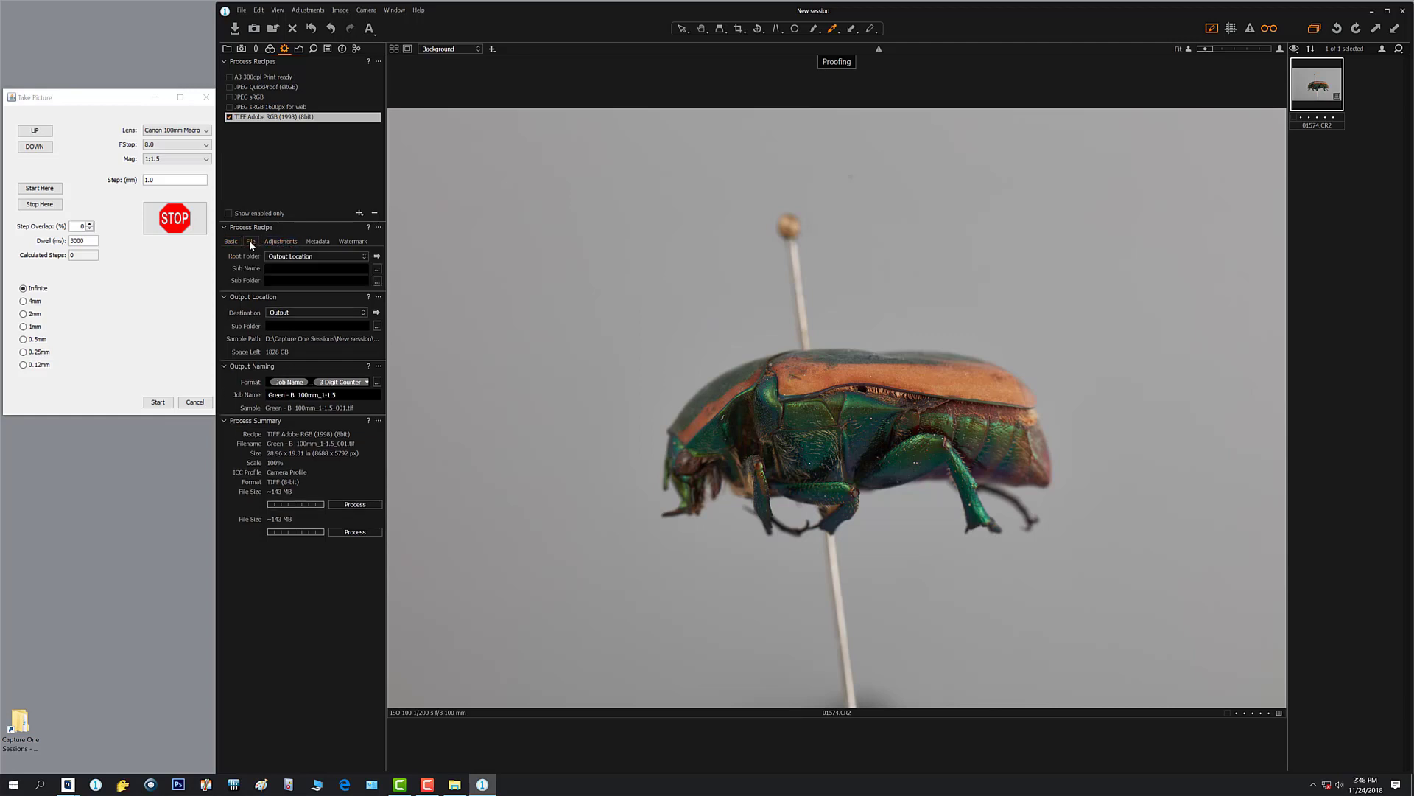
pyautogui.click(233, 242)
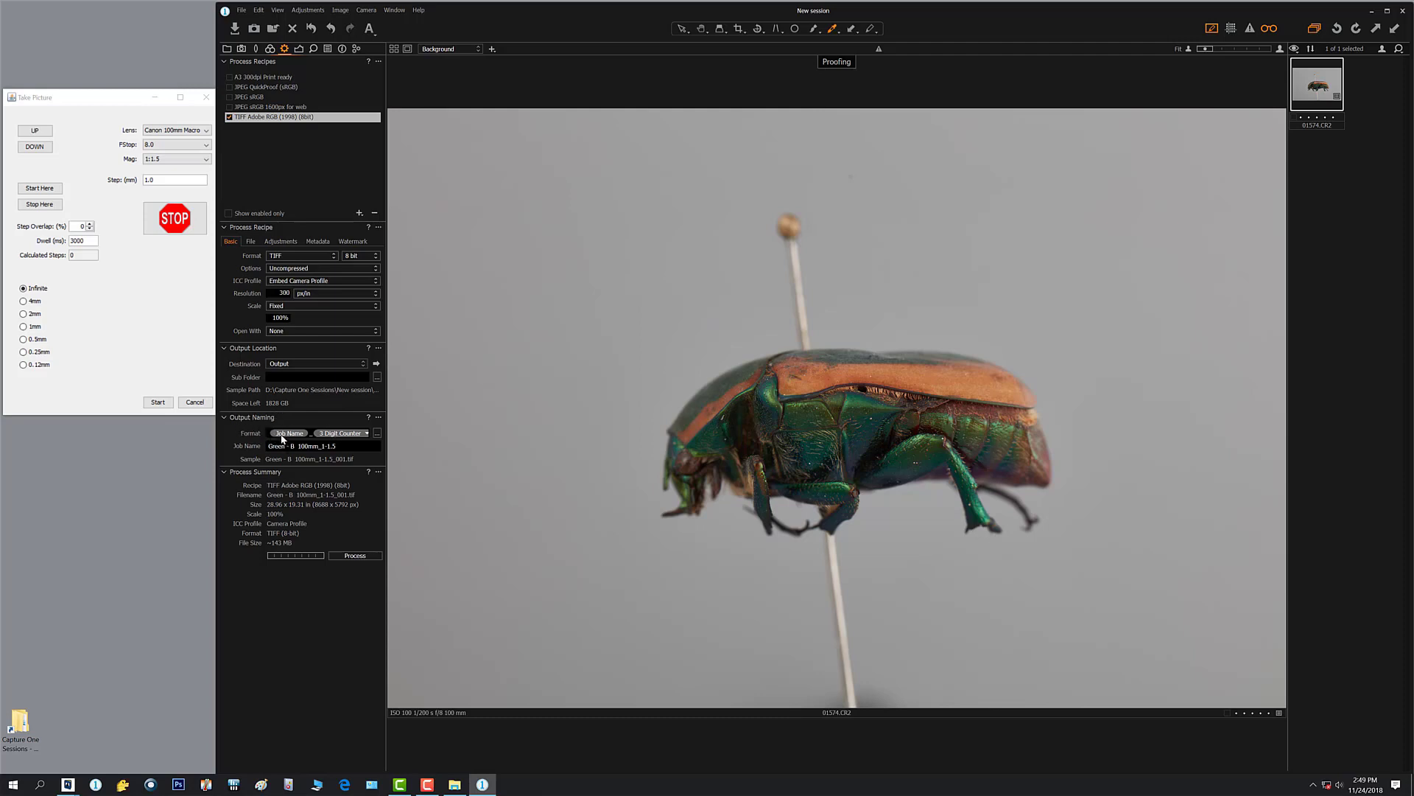
# - Try adding the Color Space and Camera Serial tokens to the output naming format, then remove both and keep the format
pyautogui.click(377, 434)
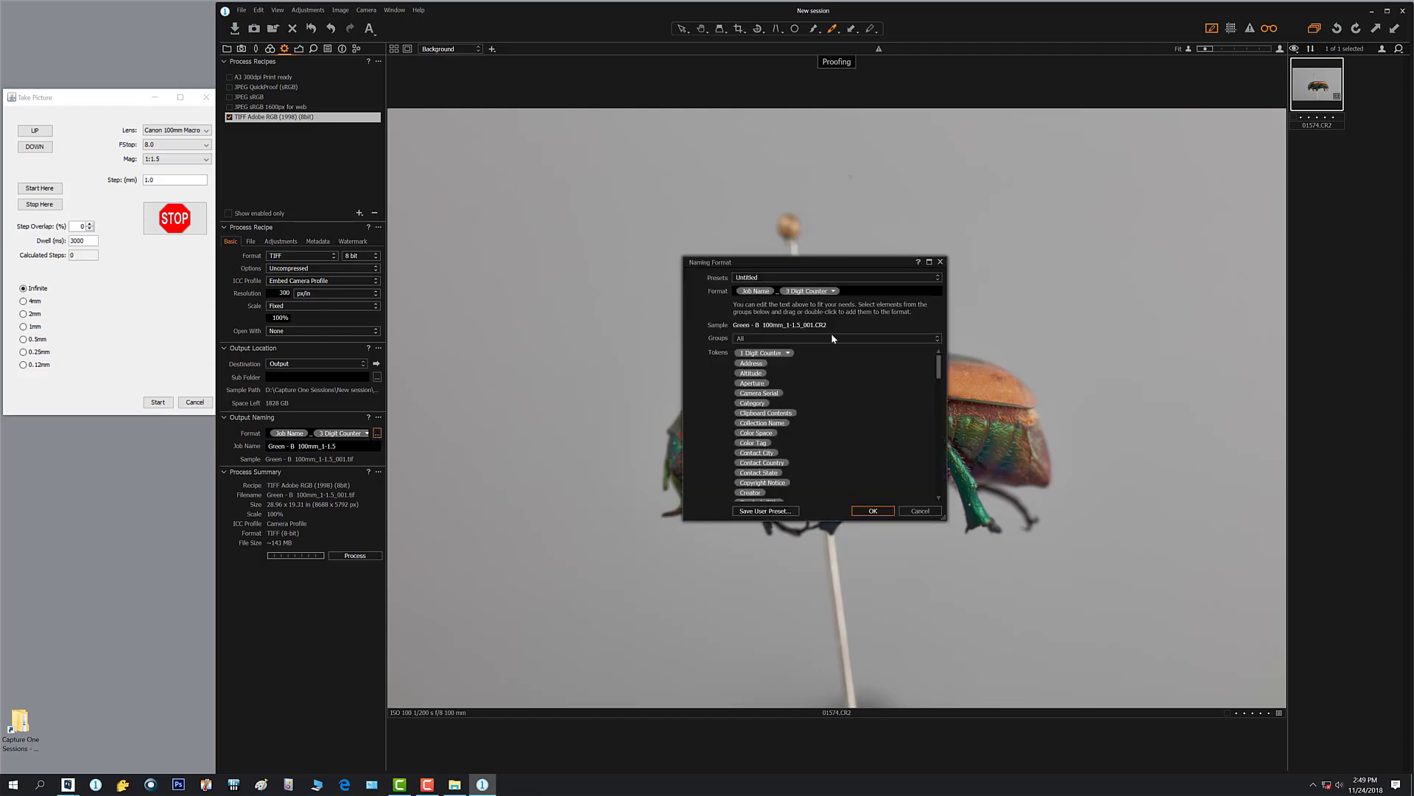
pyautogui.moveTo(820, 269); pyautogui.dragTo(786, 172)
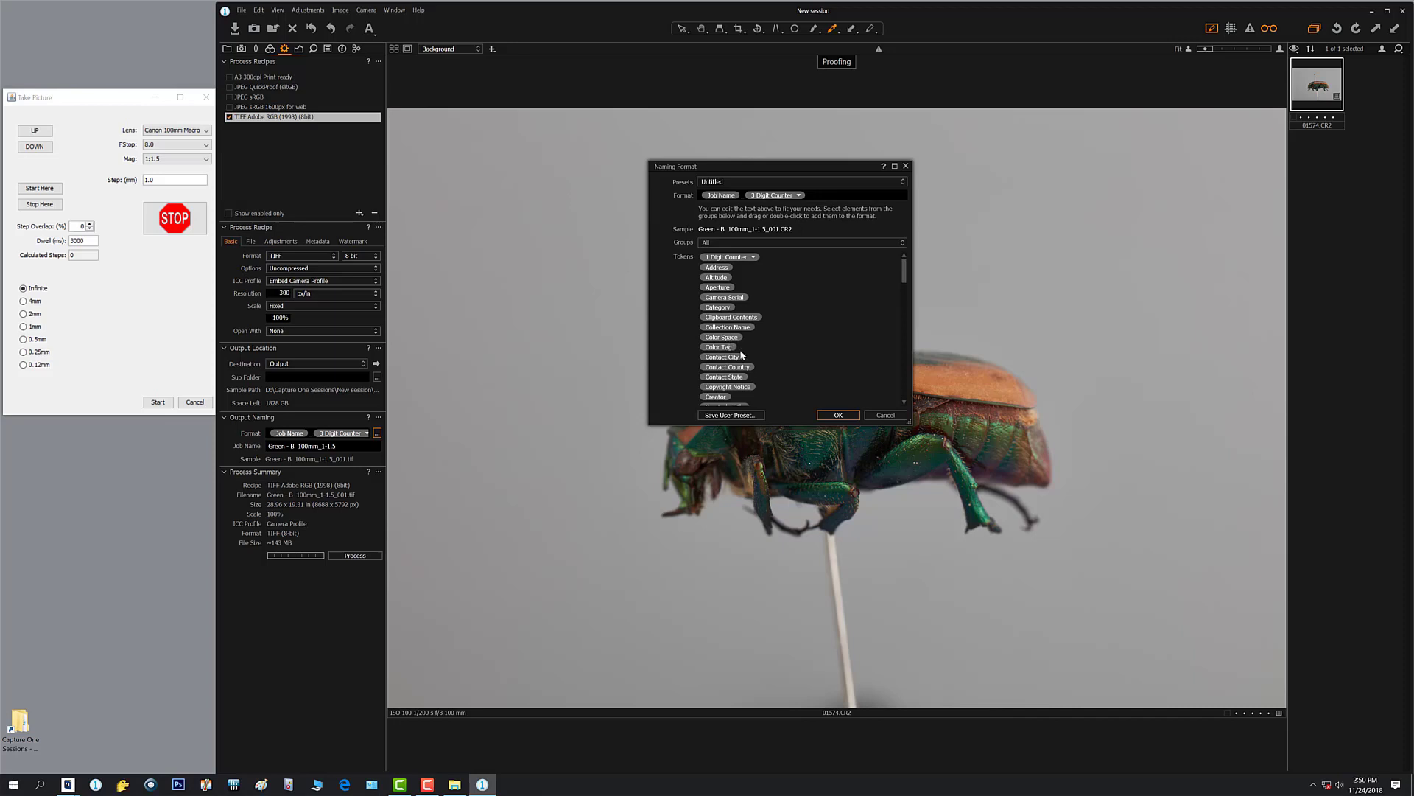
pyautogui.moveTo(725, 340); pyautogui.dragTo(829, 196)
pyautogui.moveTo(725, 298); pyautogui.dragTo(865, 190)
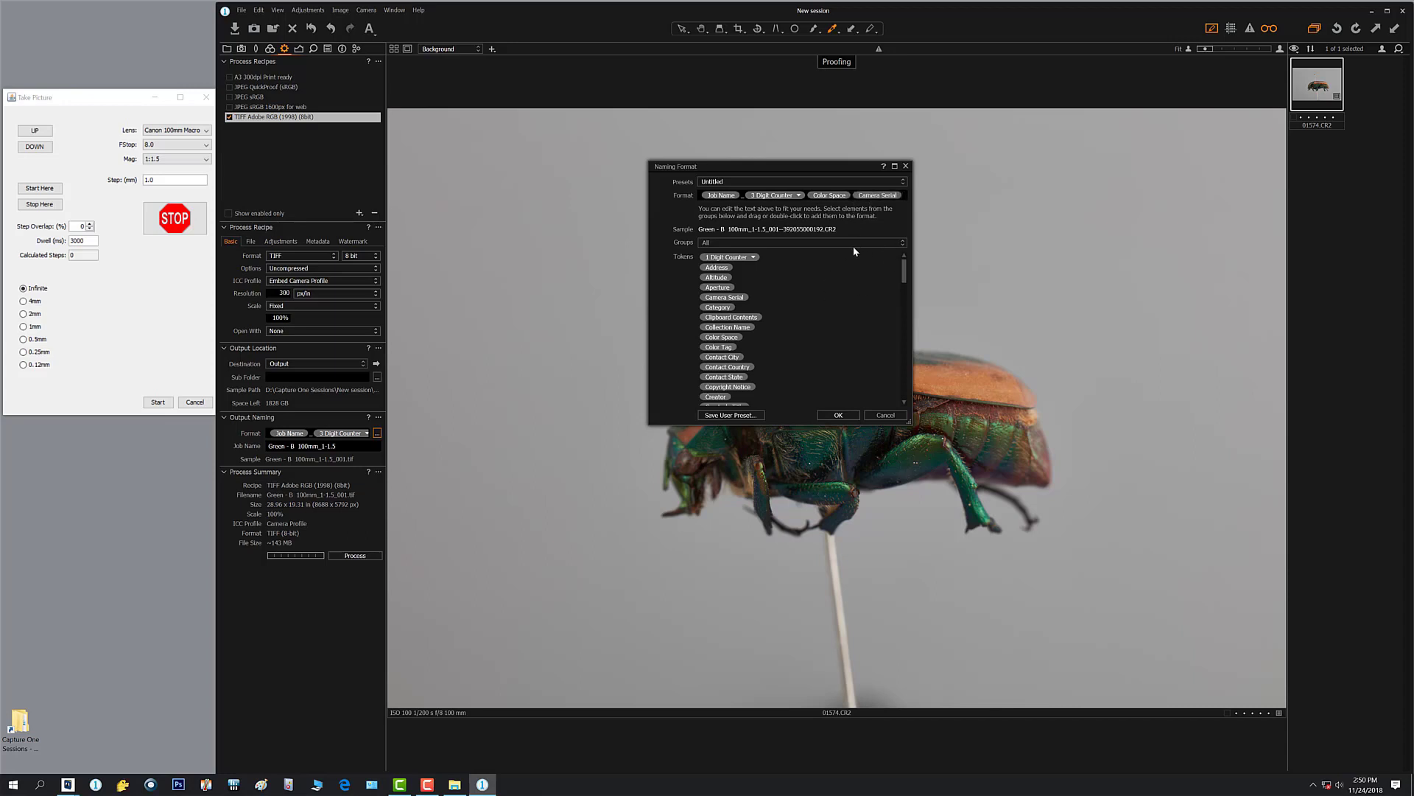
pyautogui.press('BackSpace')
pyautogui.press('BackSpace')
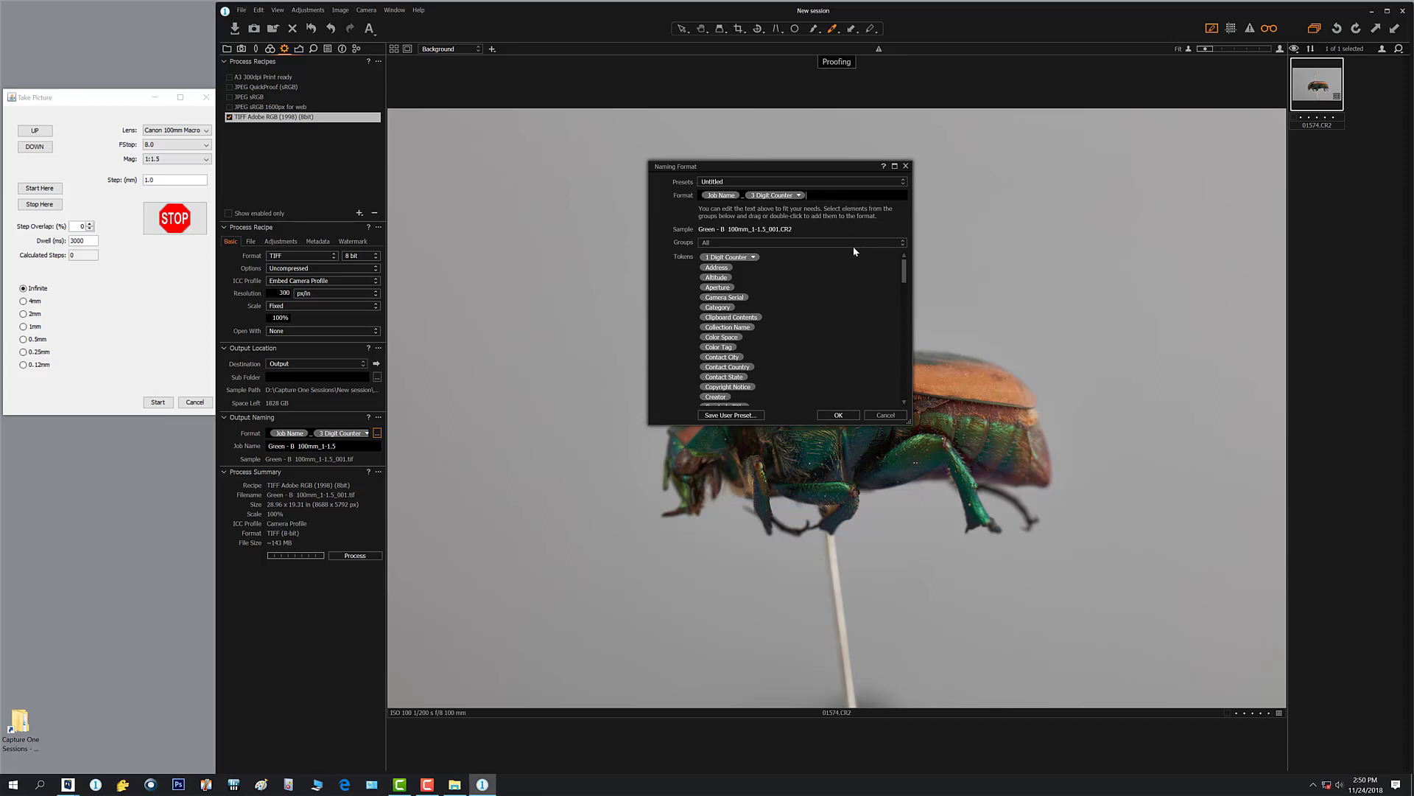
pyautogui.moveTo(903, 263); pyautogui.dragTo(906, 352)
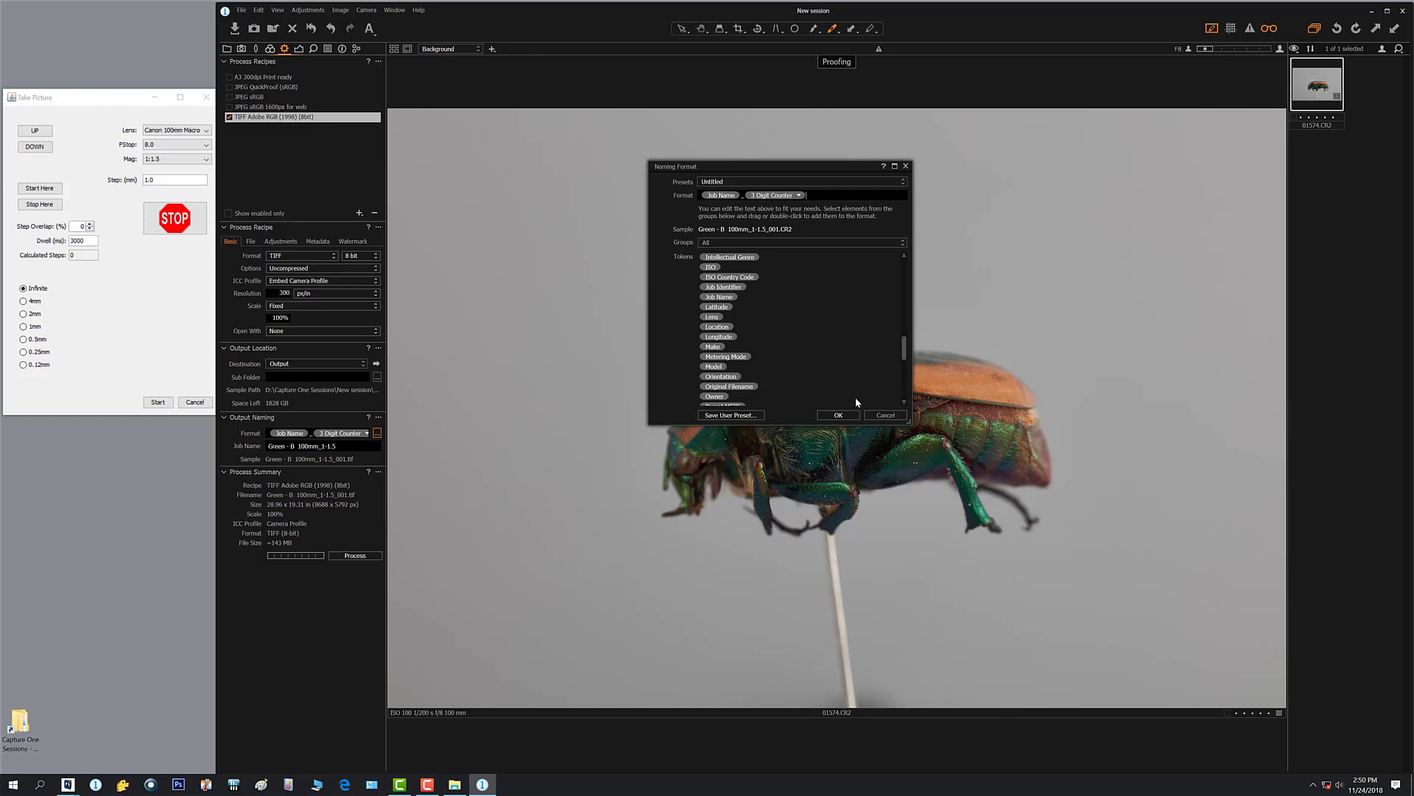
pyautogui.click(838, 415)
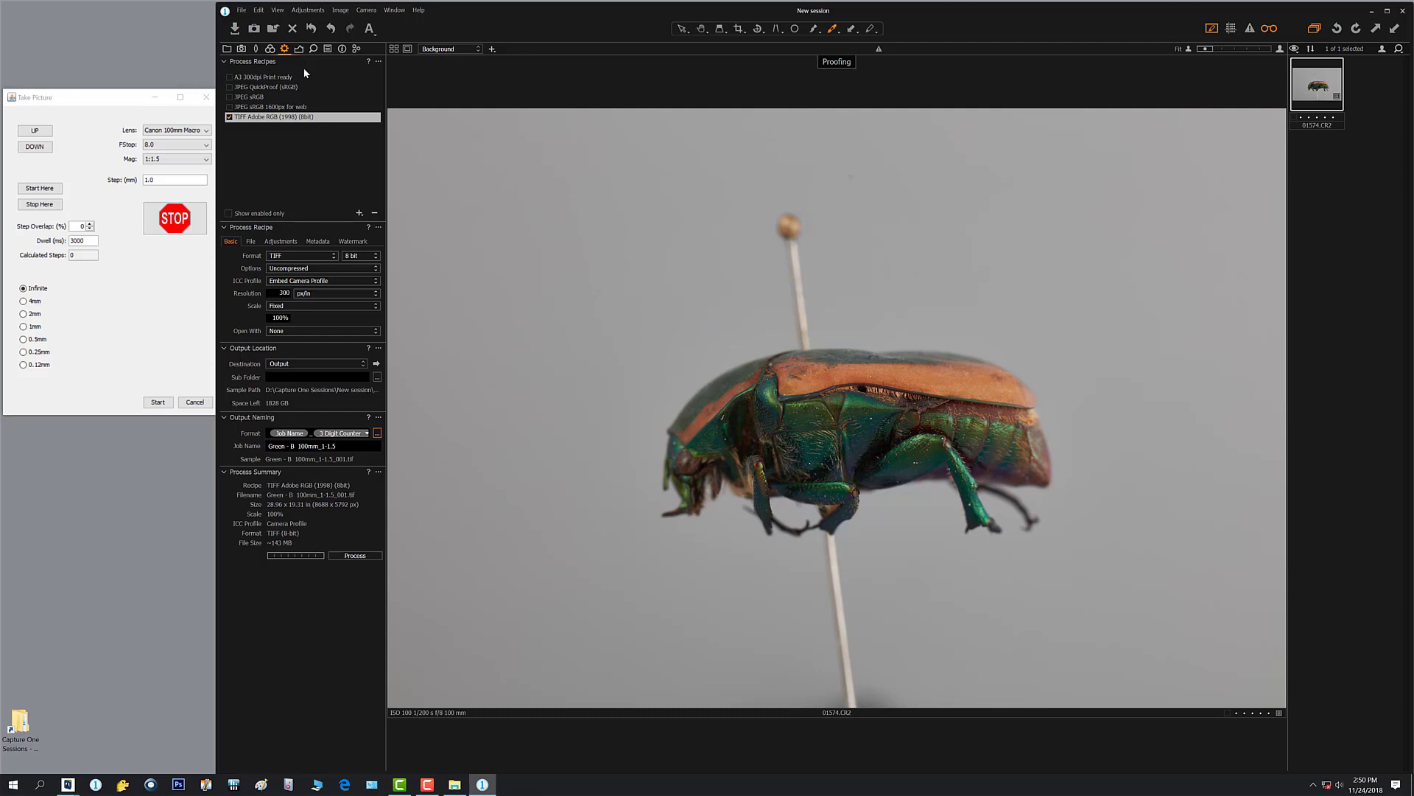
# - Review the image's exposure, levels and clarity settings and read through its metadata fields
pyautogui.click(298, 48)
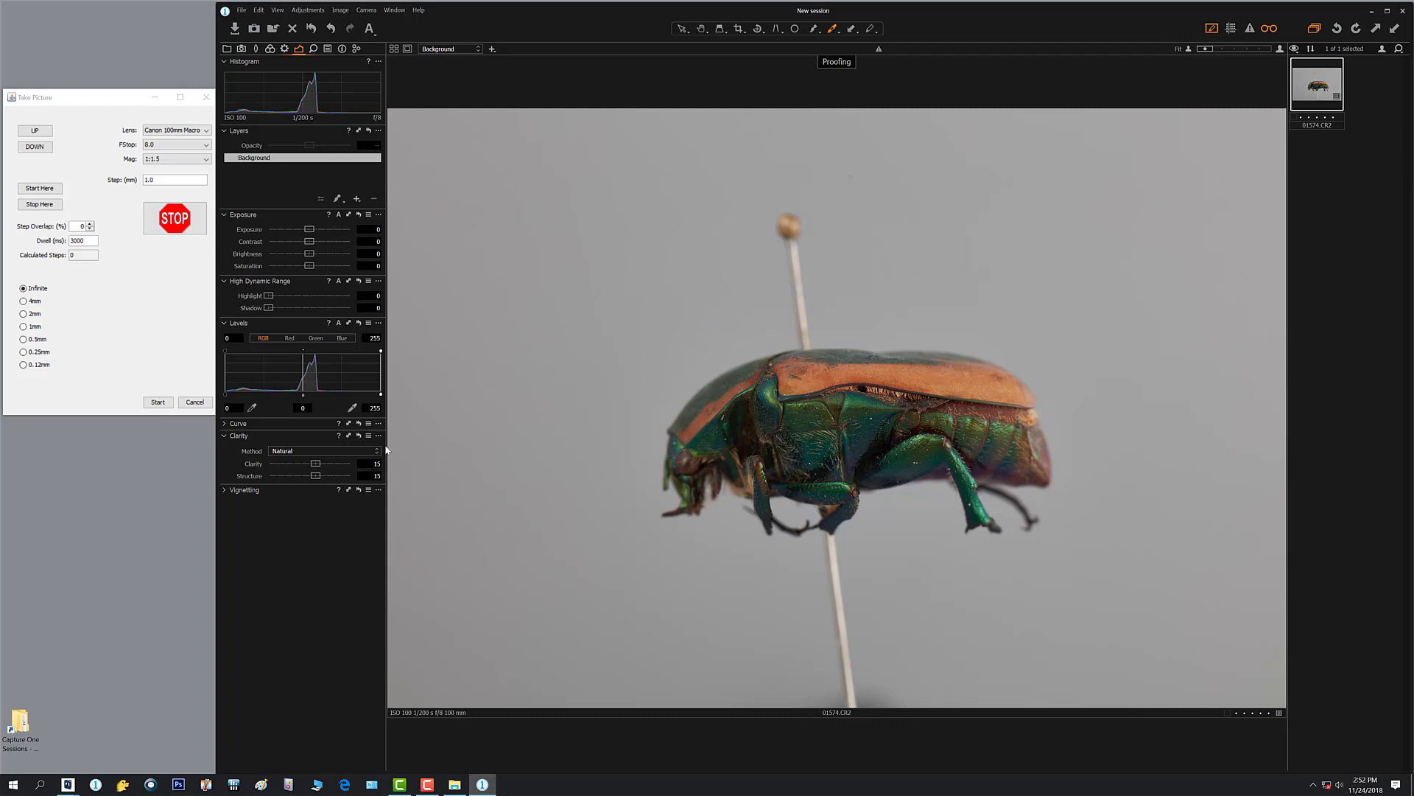
pyautogui.click(340, 49)
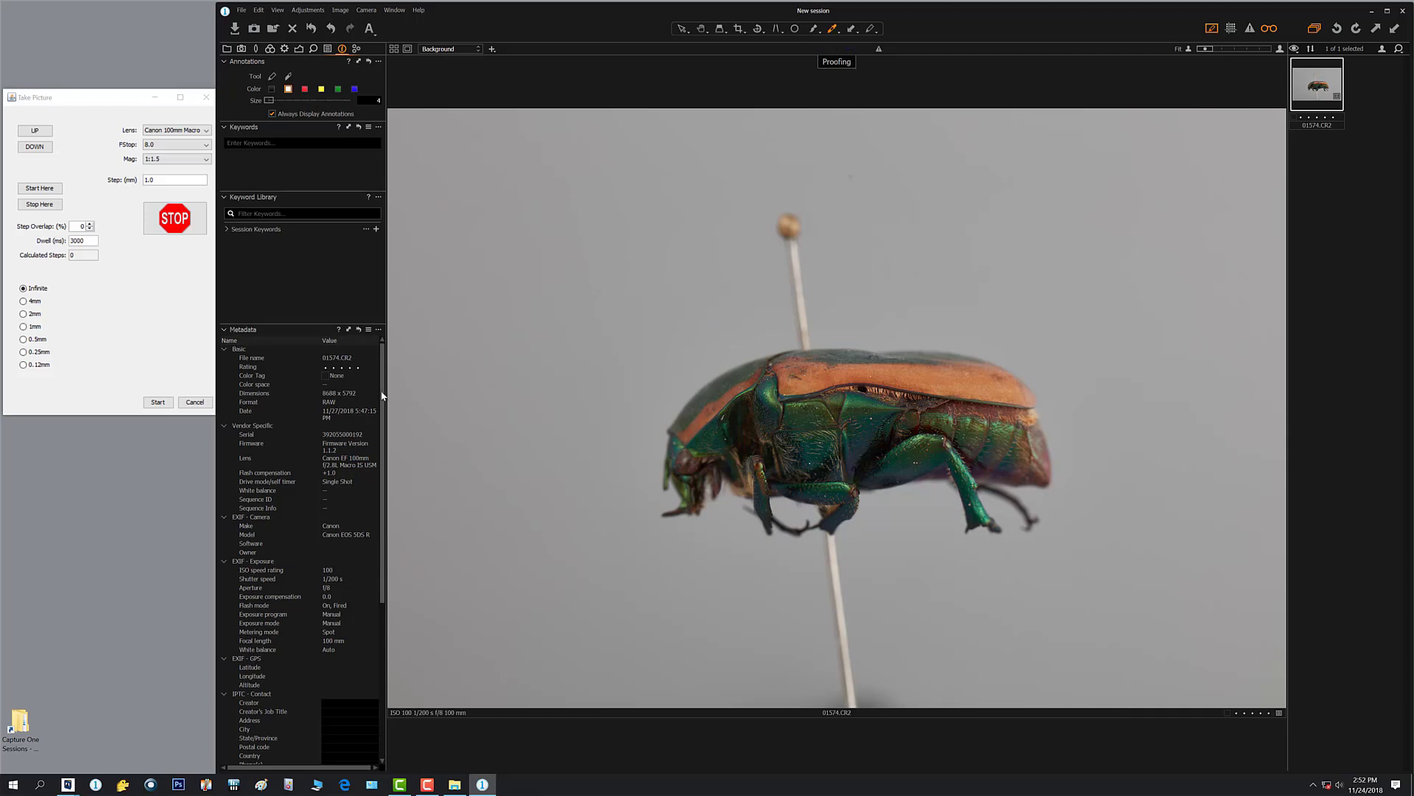
pyautogui.moveTo(383, 397); pyautogui.dragTo(376, 551)
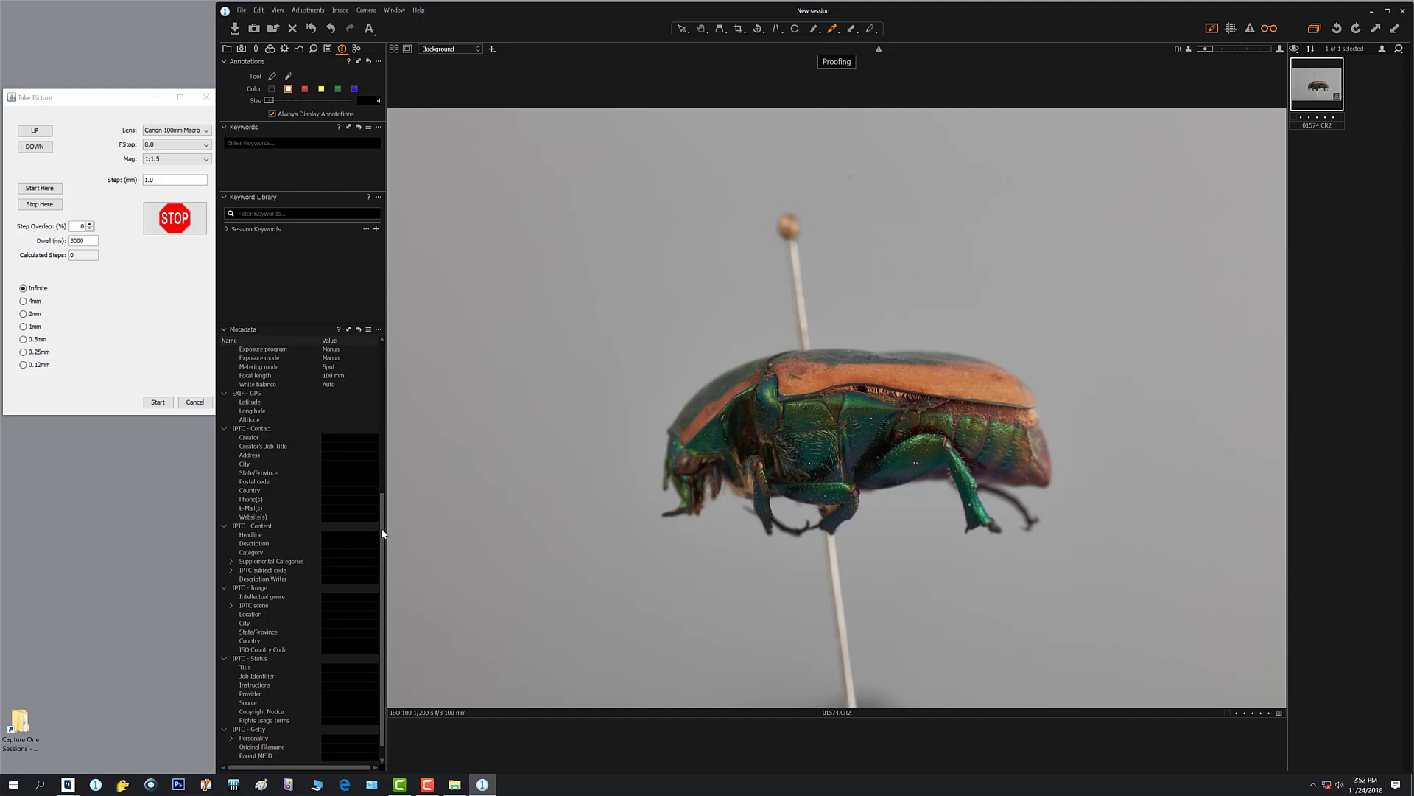
pyautogui.moveTo(384, 529); pyautogui.dragTo(348, 512)
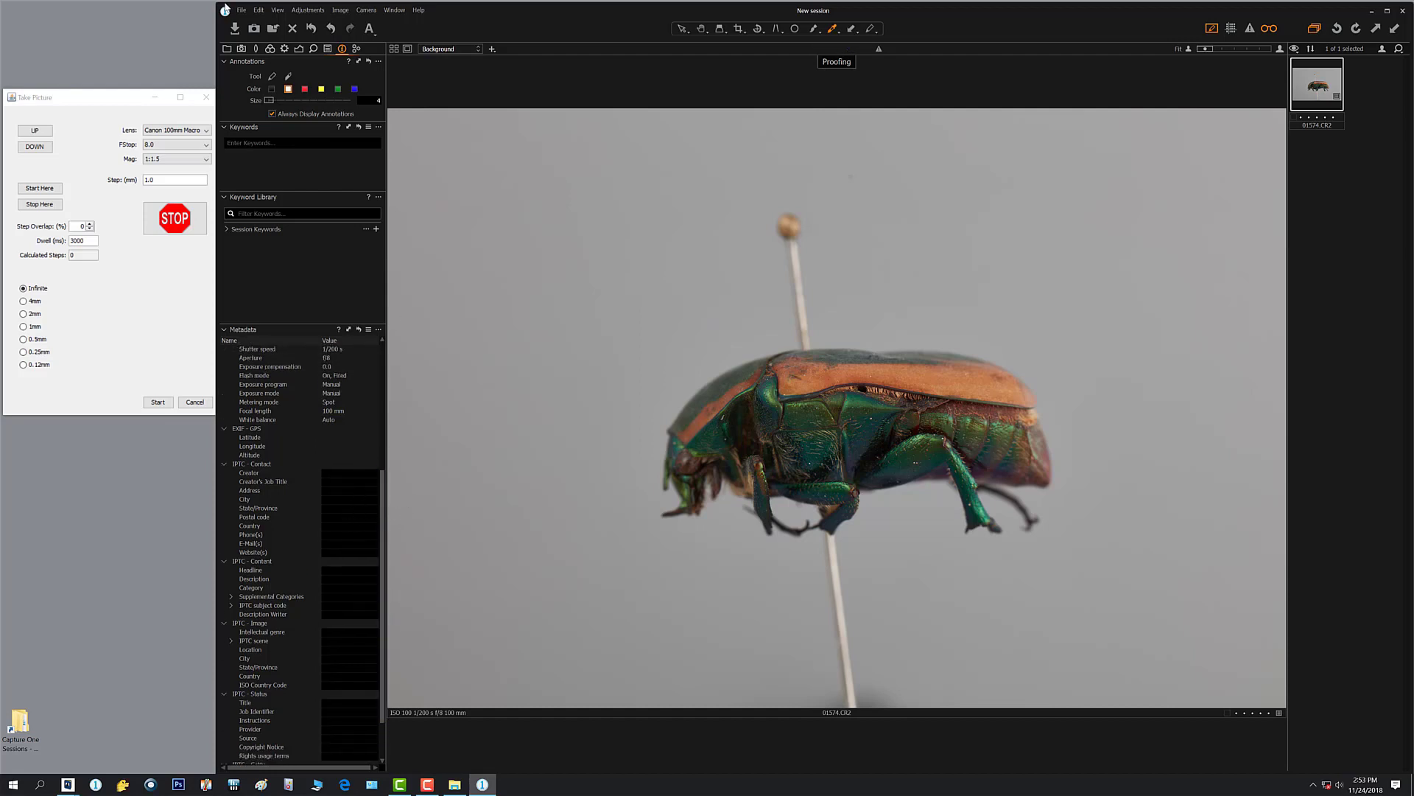
# - Capture a second test image of the beetle and compare its exposure with the first image
pyautogui.click(242, 50)
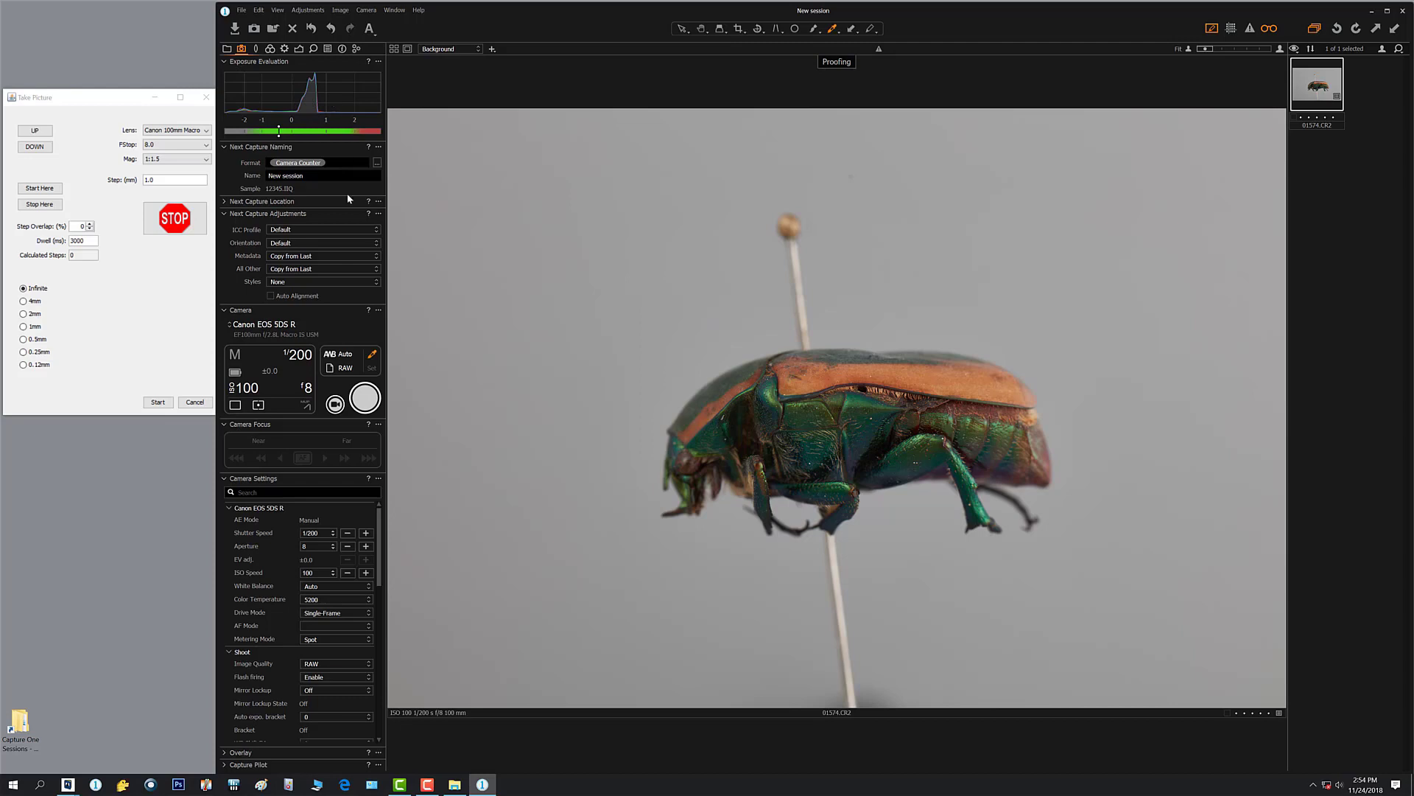
pyautogui.click(364, 398)
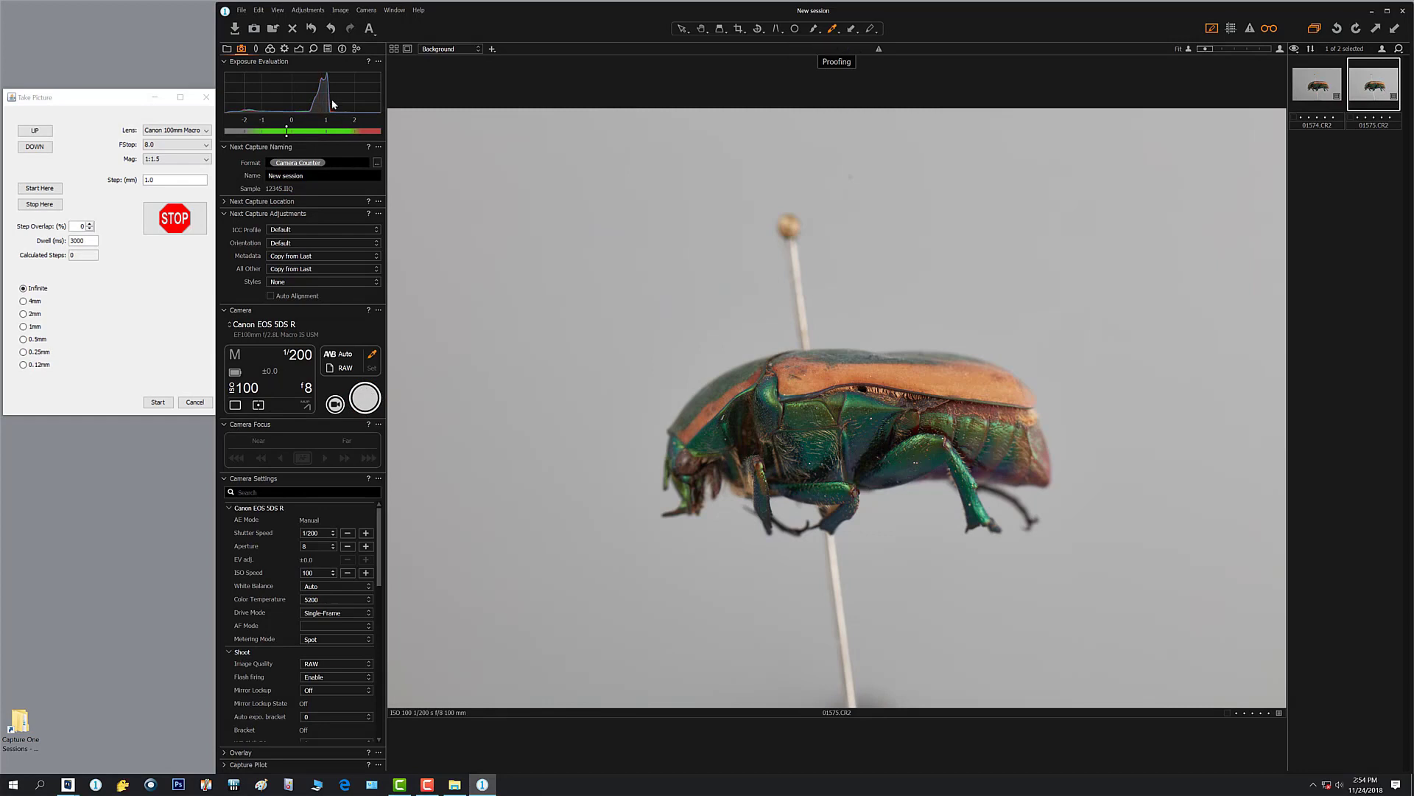
pyautogui.click(1318, 86)
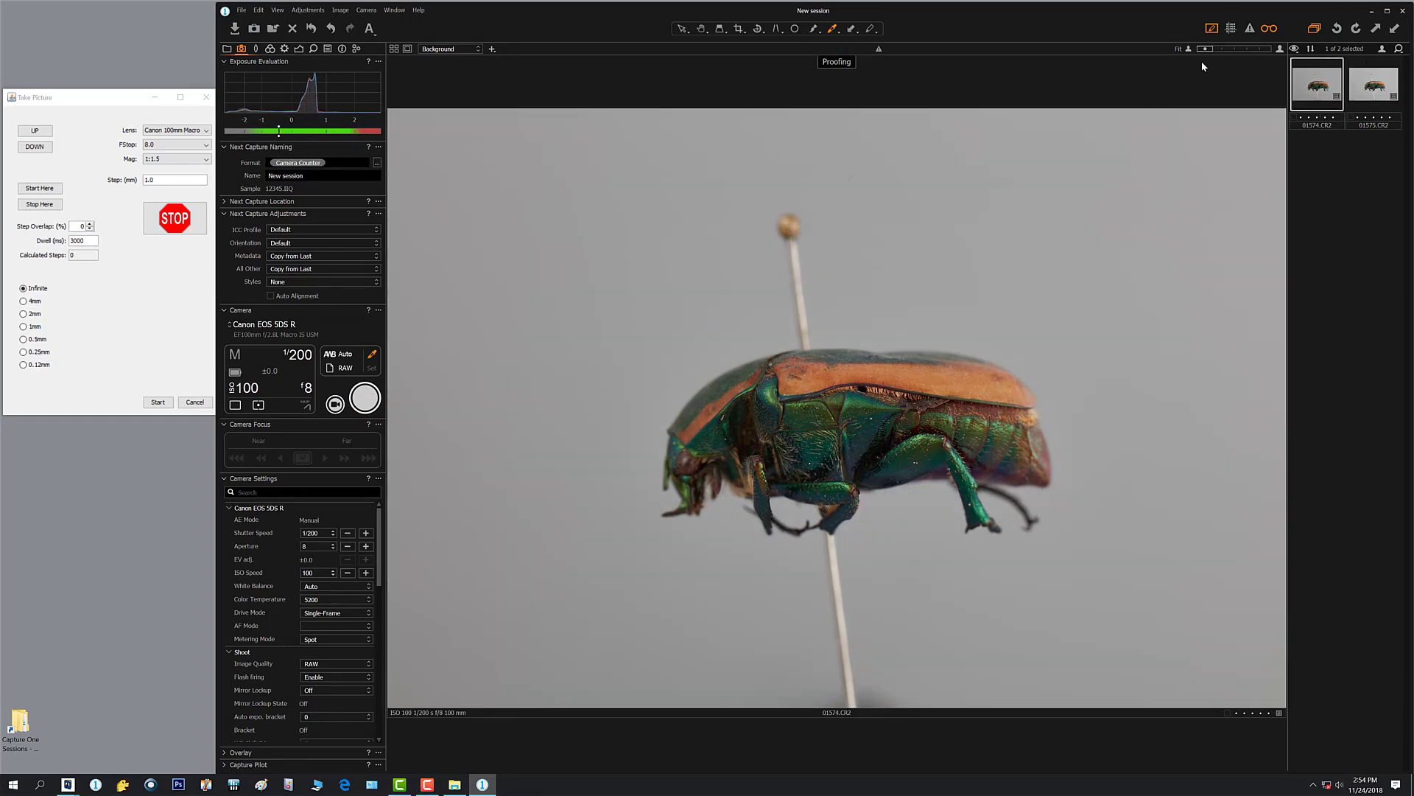
pyautogui.click(1385, 83)
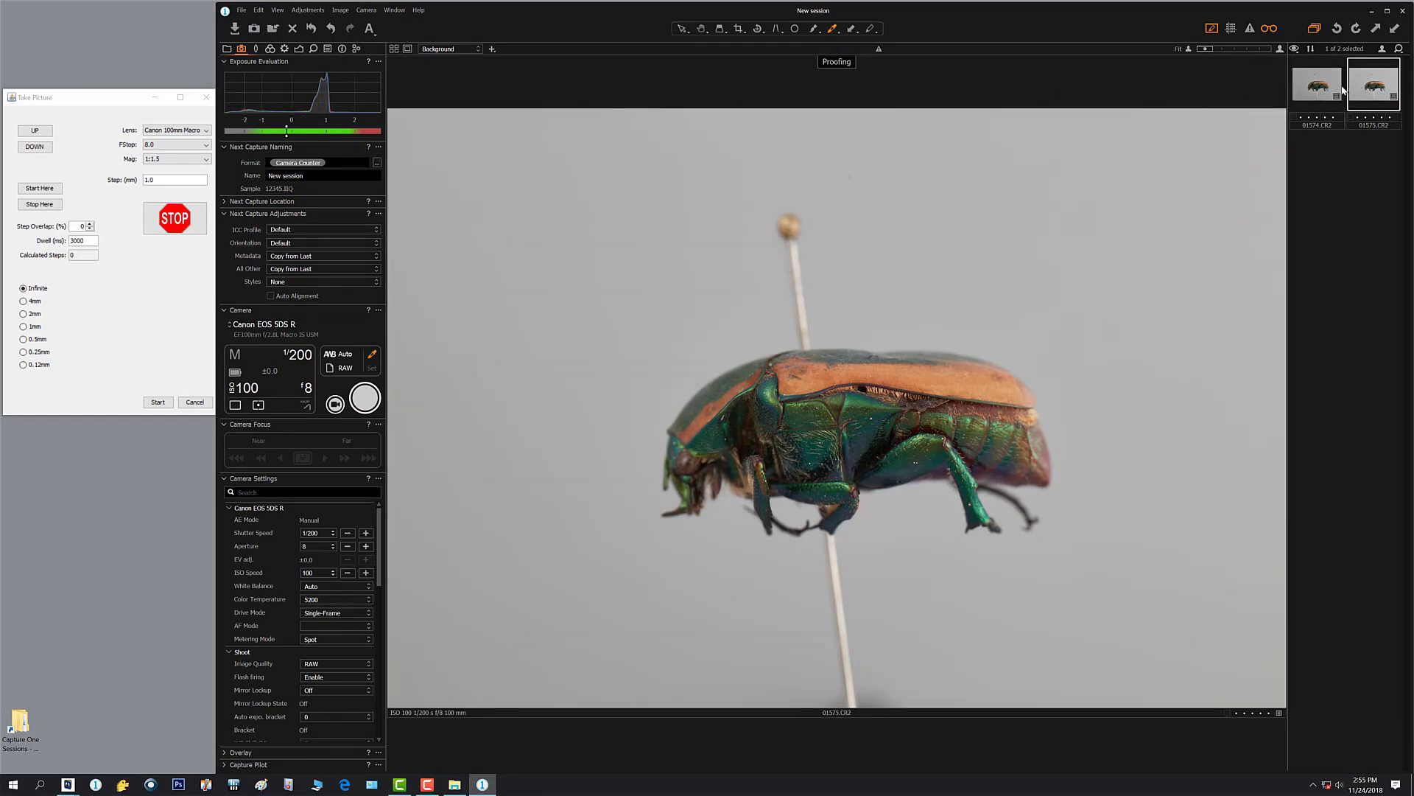
# - Switch between the first and second beetle images to compare their exposure
pyautogui.click(1326, 87)
pyautogui.click(1388, 87)
pyautogui.click(1317, 85)
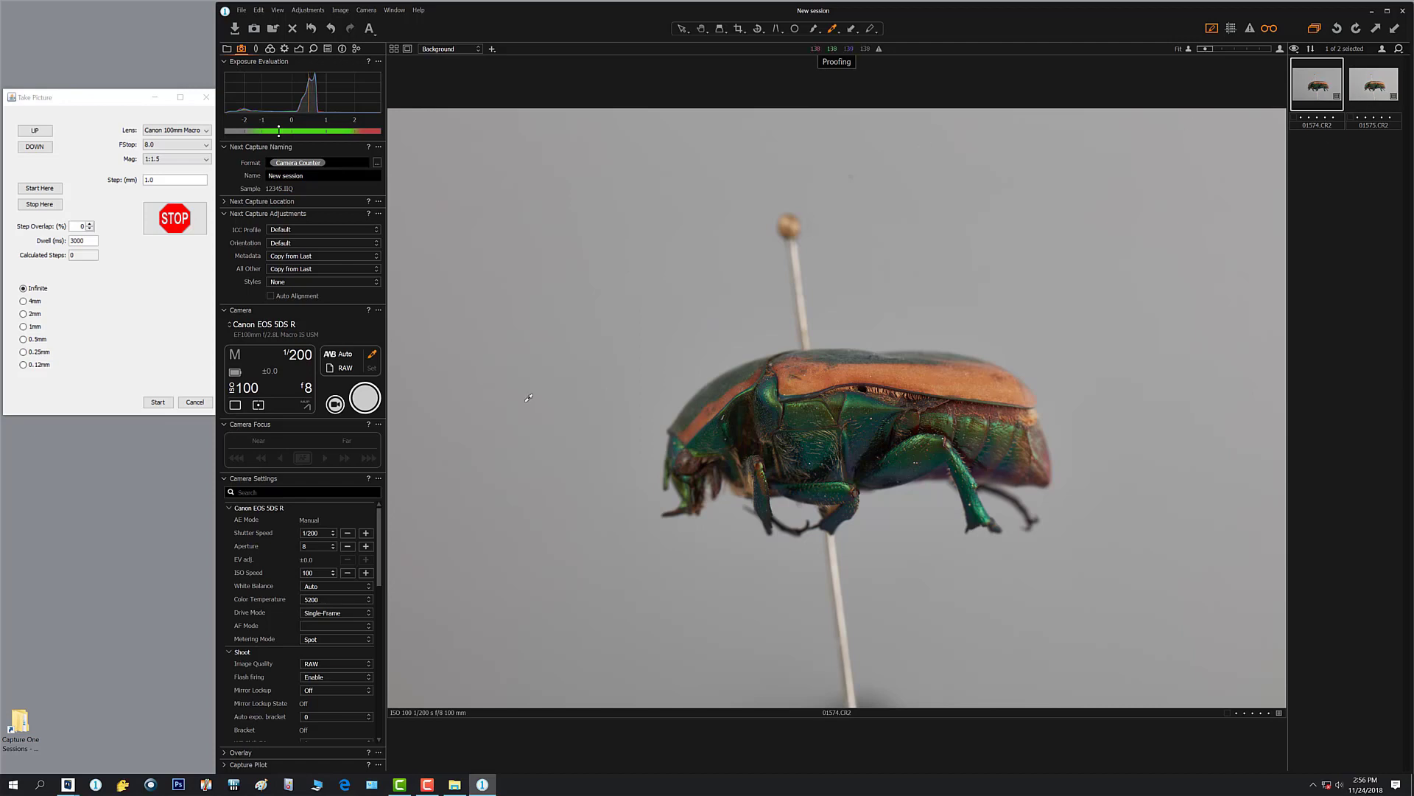
# - Capture three more tethered test images of the beetle
pyautogui.click(365, 398)
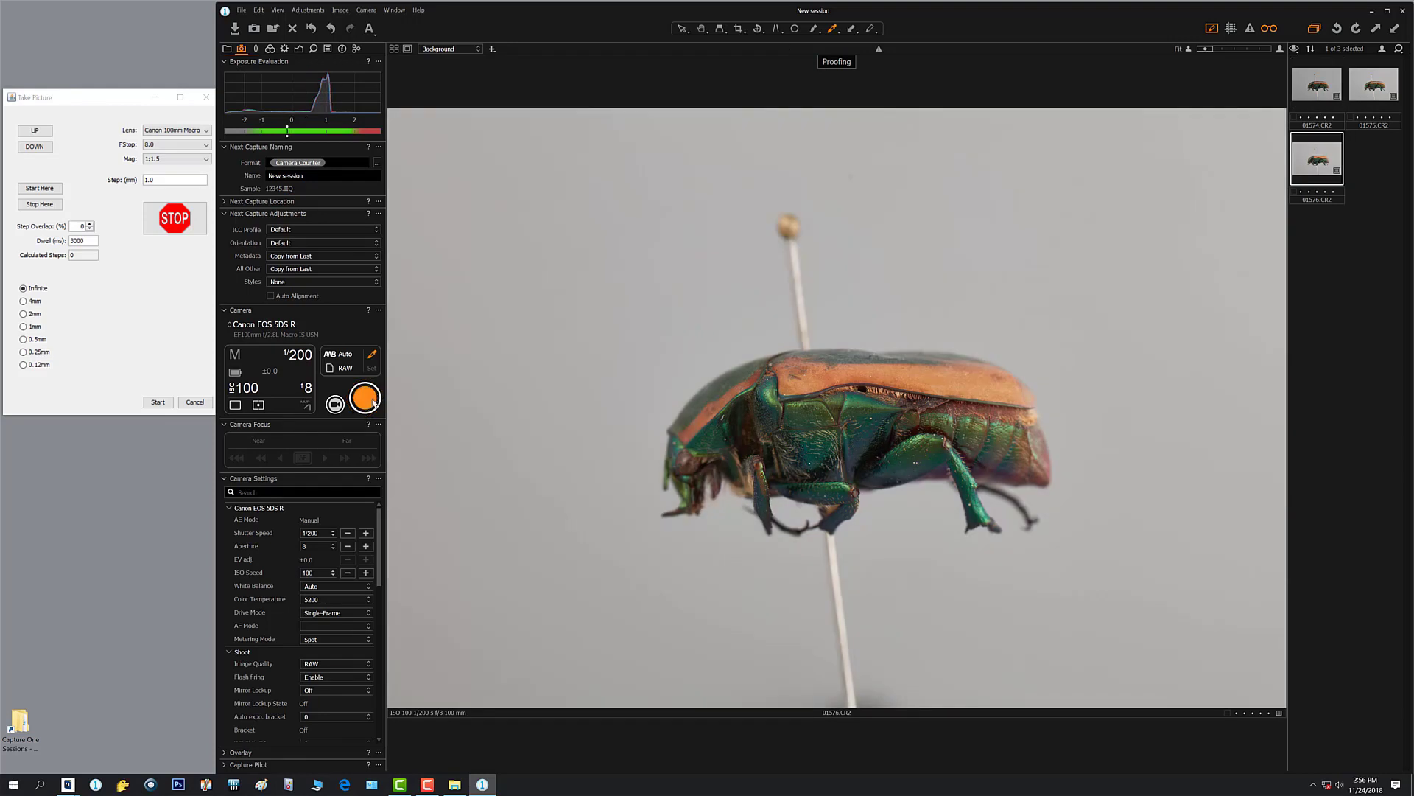
pyautogui.click(373, 401)
pyautogui.click(373, 402)
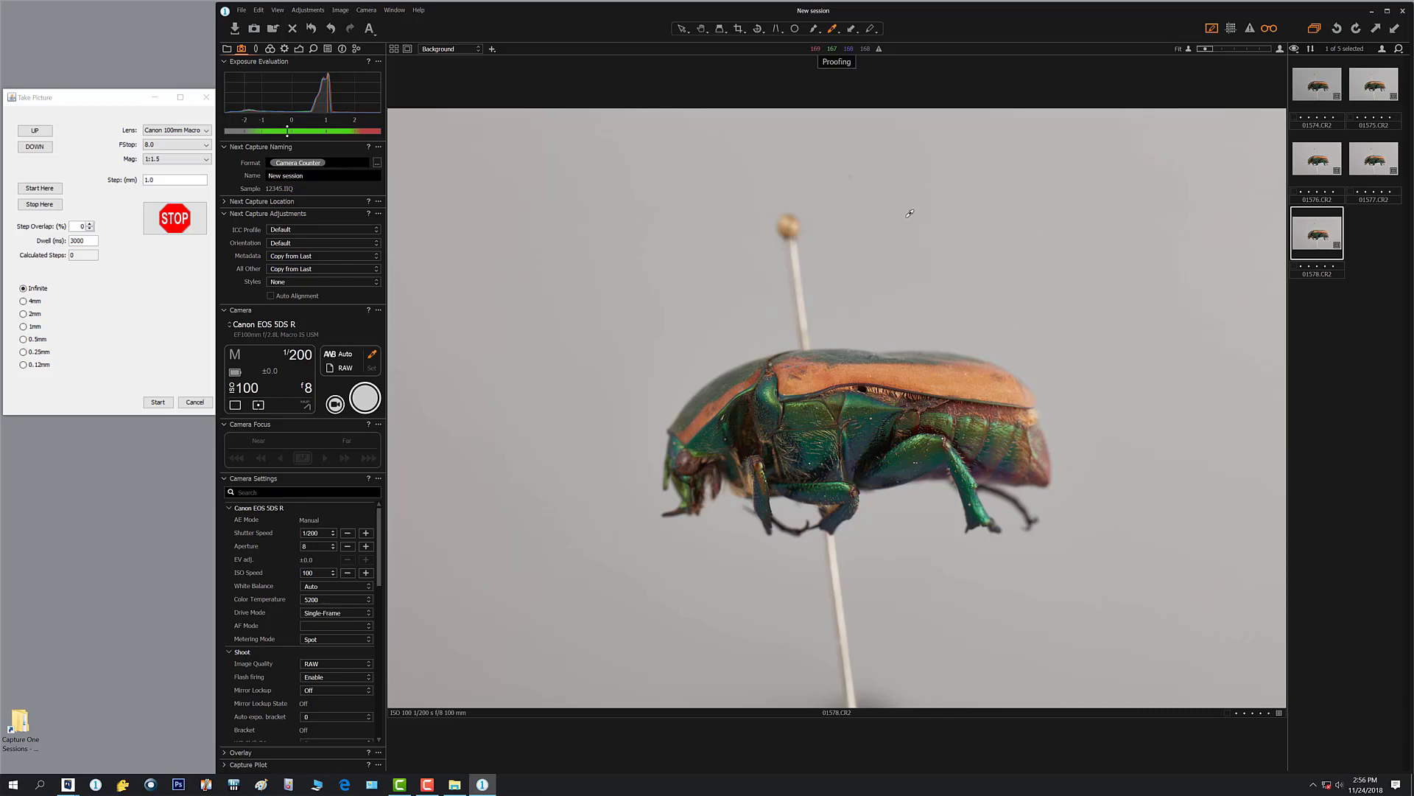
# - Capture four test shots of the beetle with Composition Mode on, and turn the mode off again
pyautogui.click(366, 5)
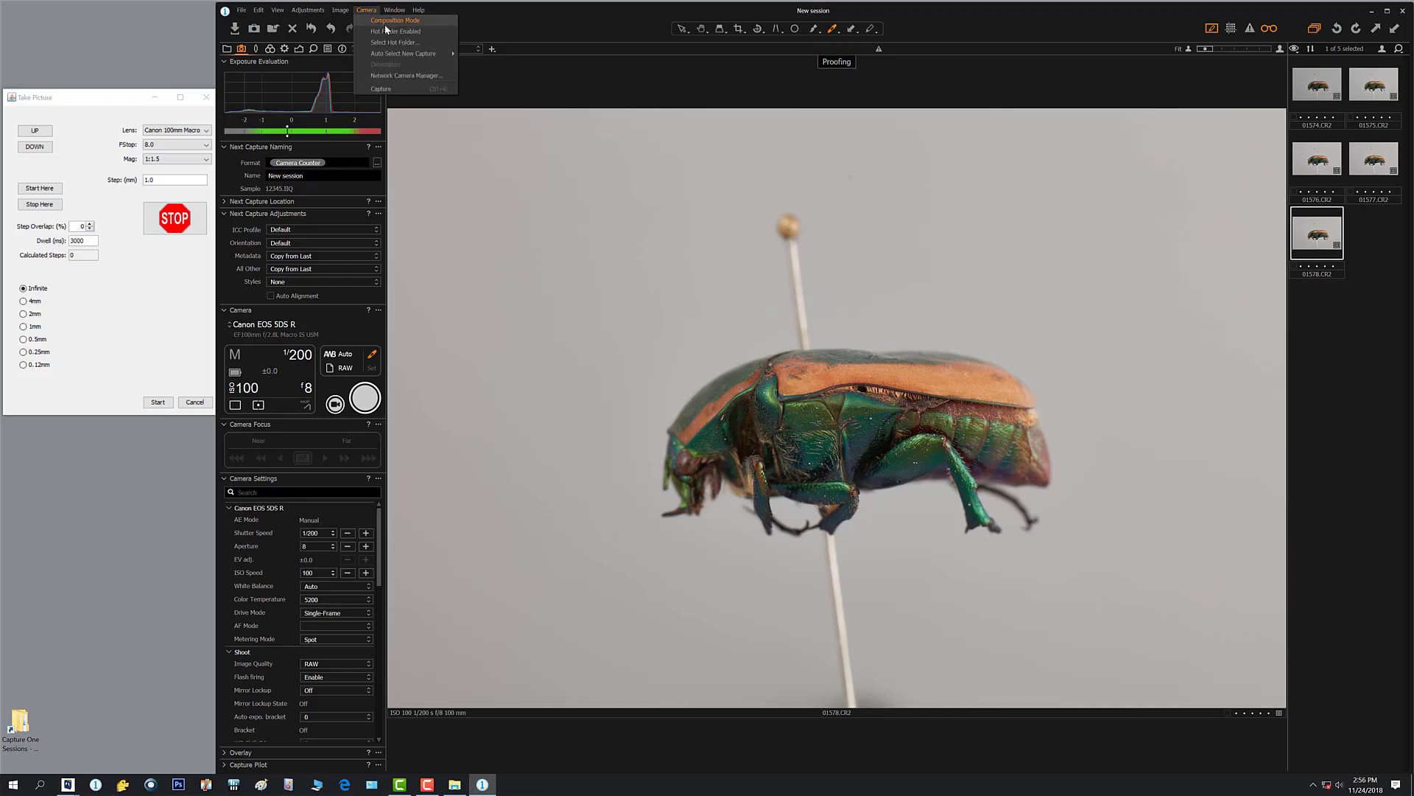
pyautogui.click(388, 28)
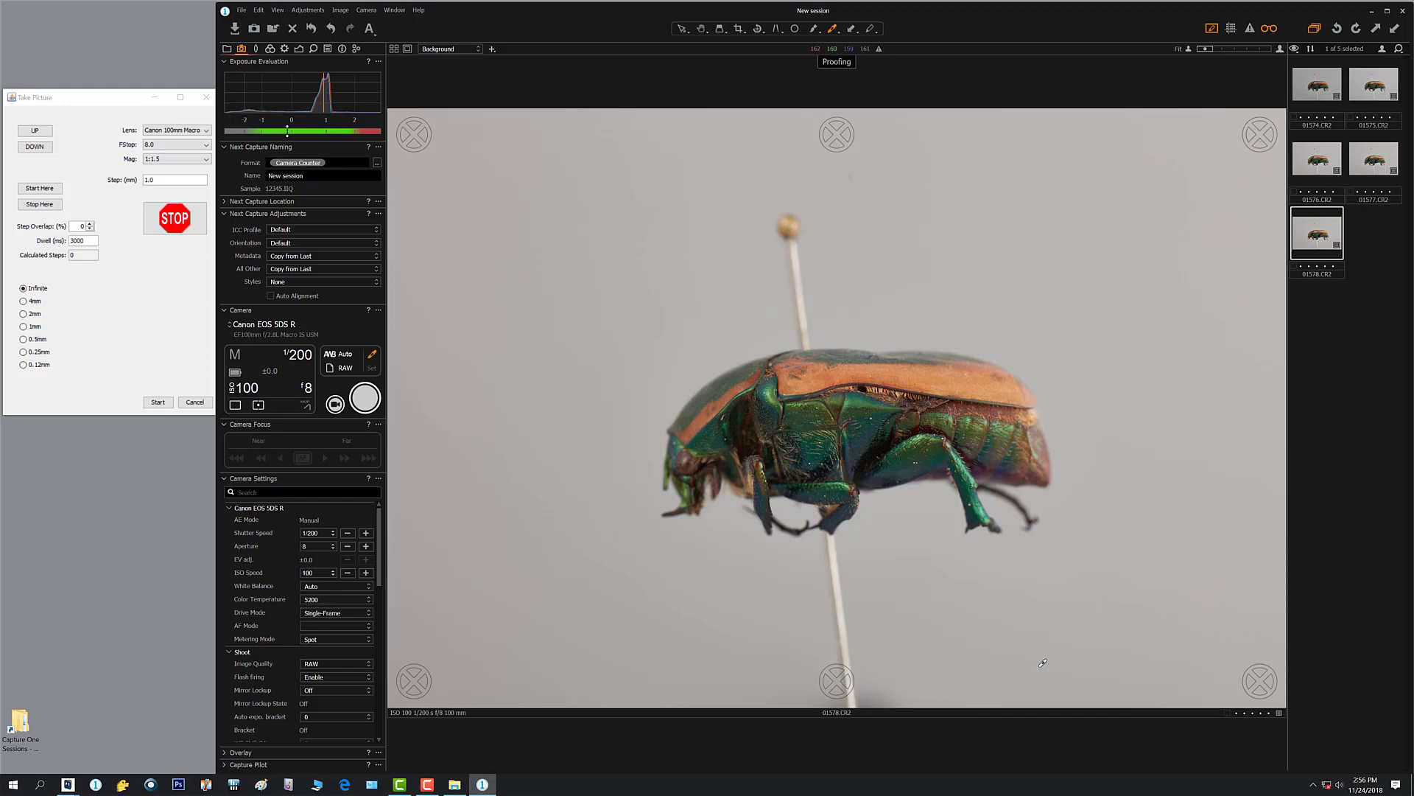
pyautogui.click(361, 391)
pyautogui.click(365, 398)
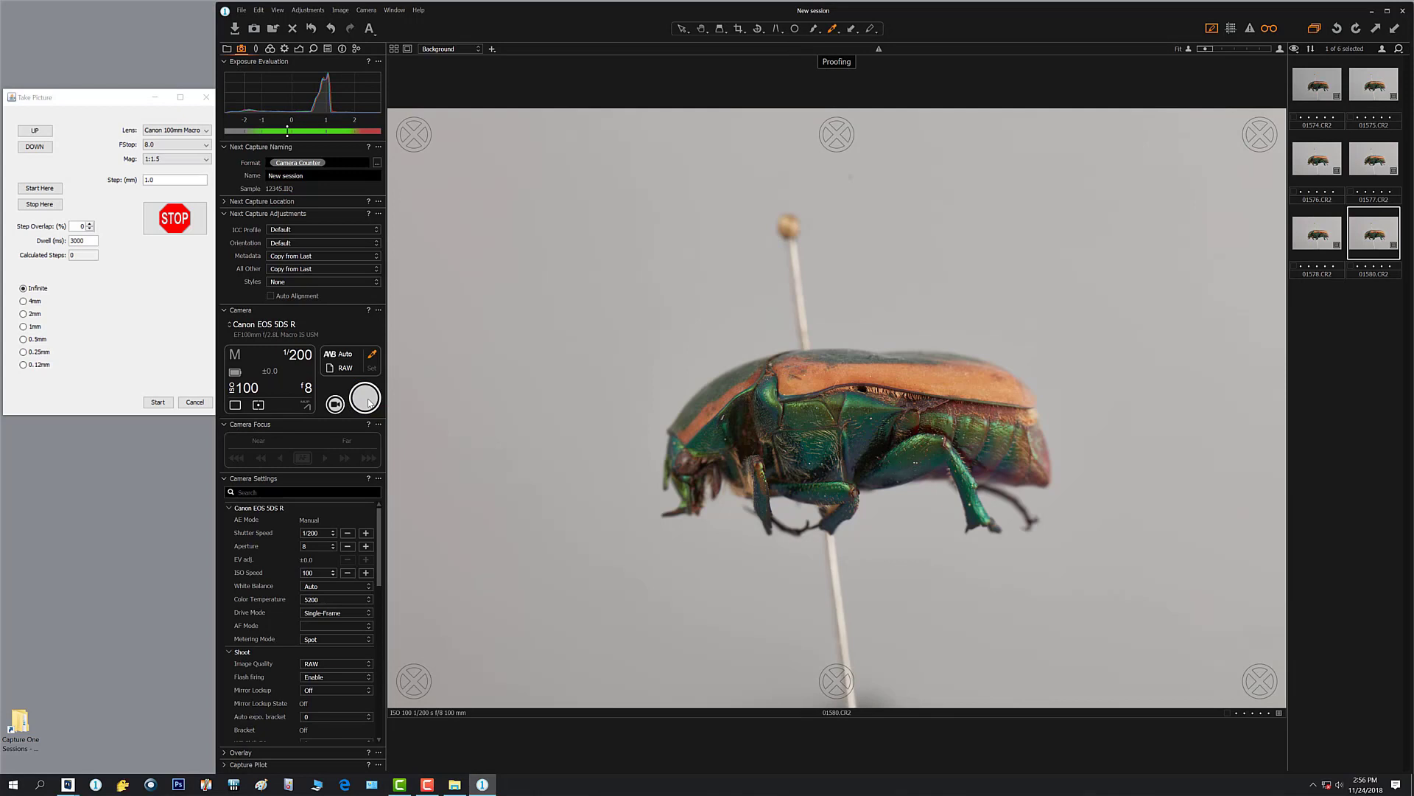
pyautogui.click(366, 399)
pyautogui.click(367, 398)
pyautogui.click(366, 10)
pyautogui.click(368, 20)
# - Try selecting all captured images, and review the 8-bit TIFF process recipe, output naming and session folders
pyautogui.hotkey('ctrl', 'a')
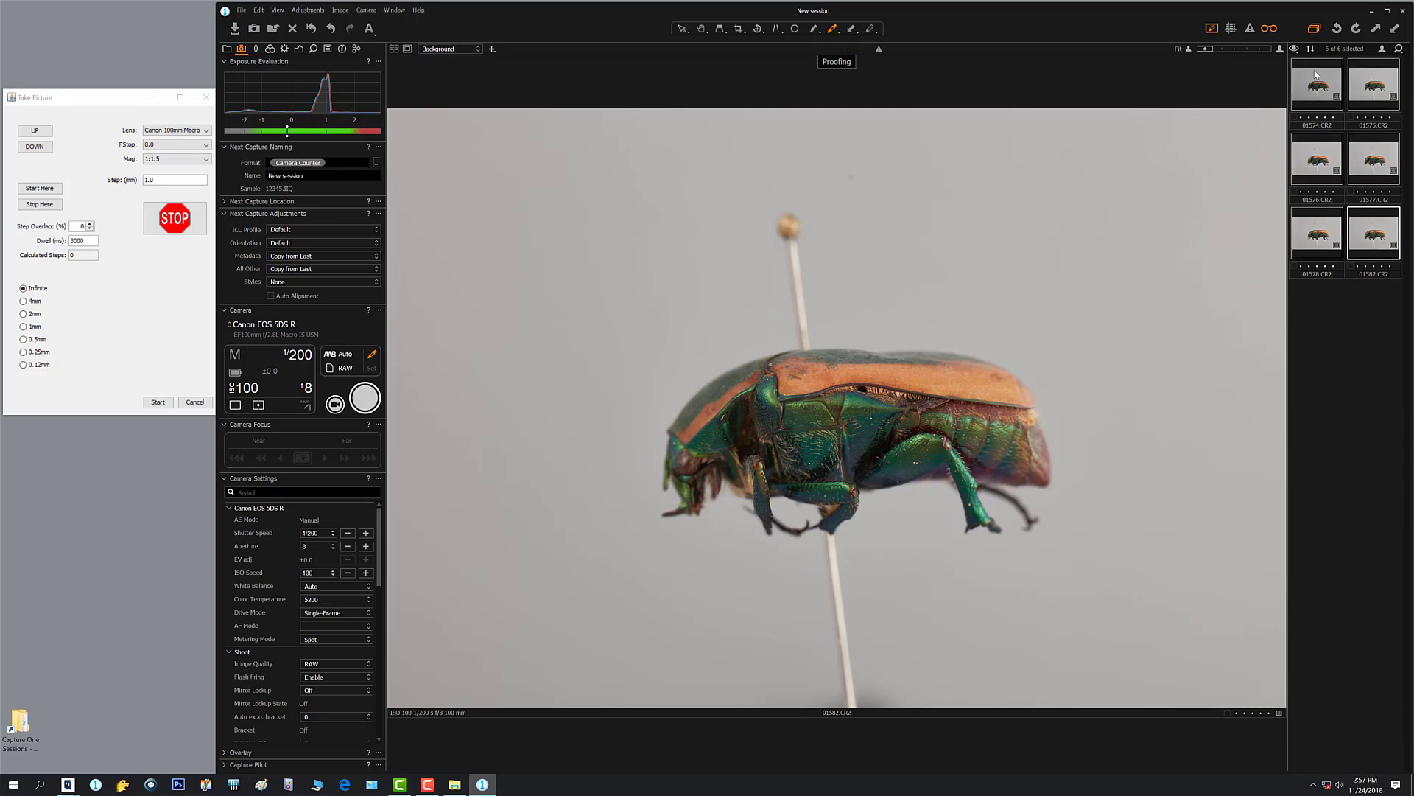
pyautogui.click(1320, 284)
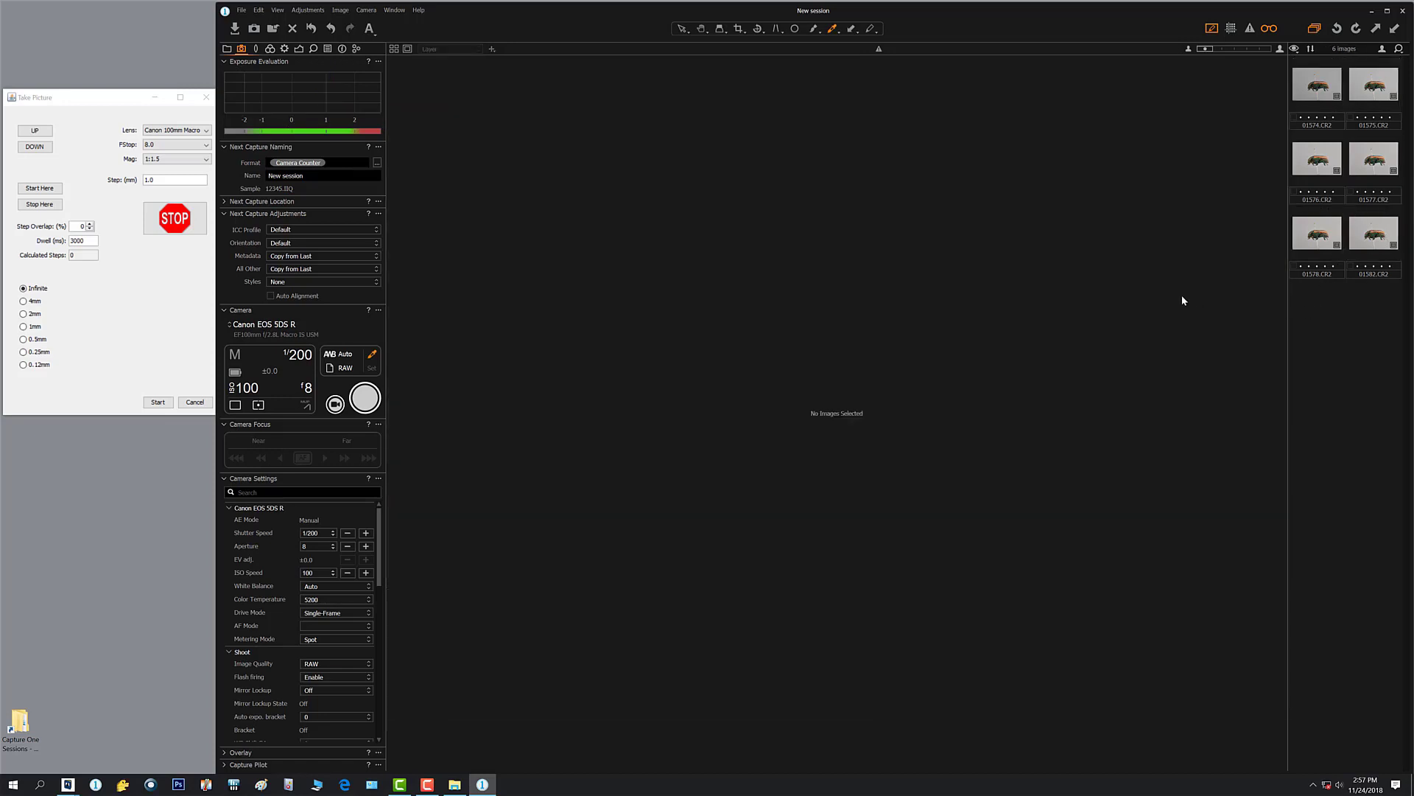
pyautogui.click(1330, 243)
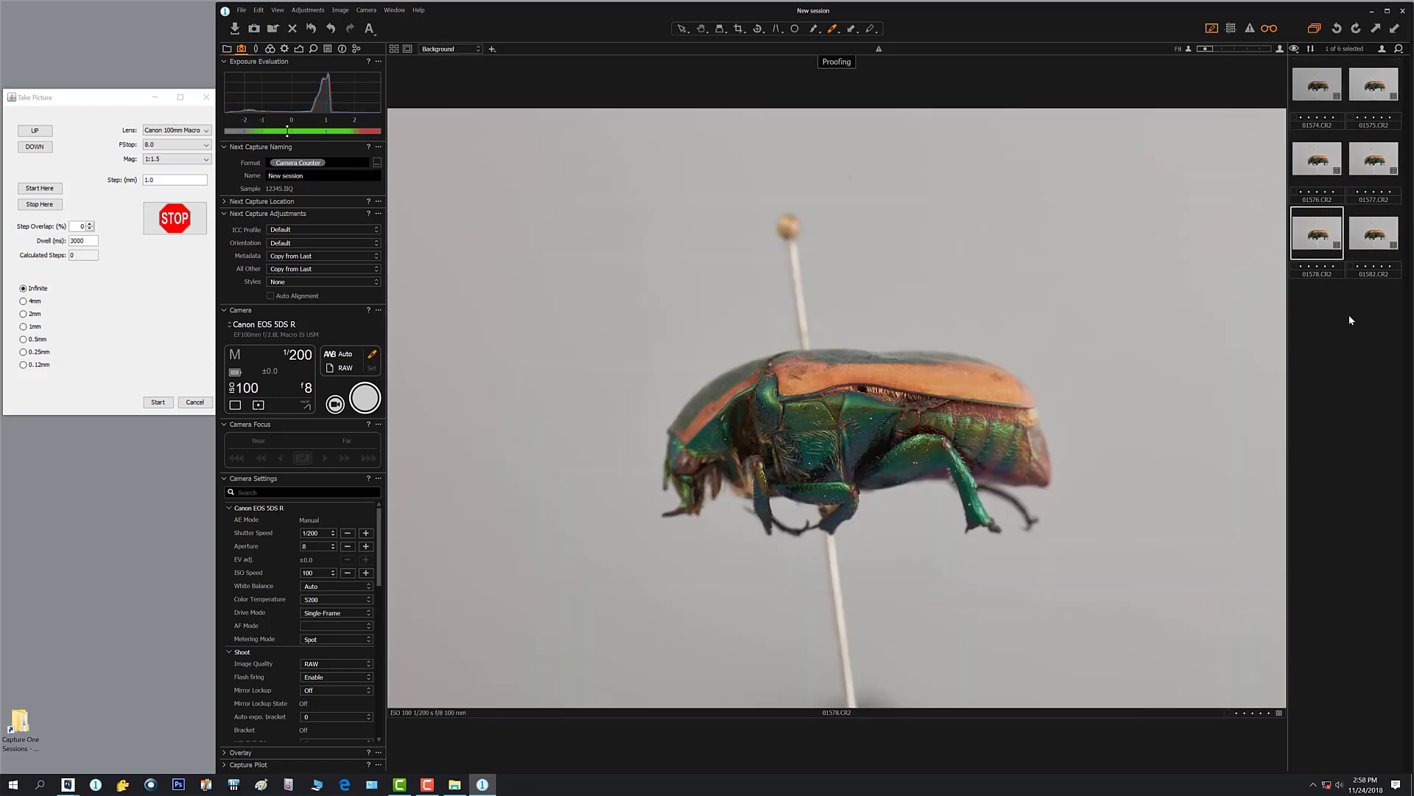
pyautogui.hotkey('ctrl', 'a')
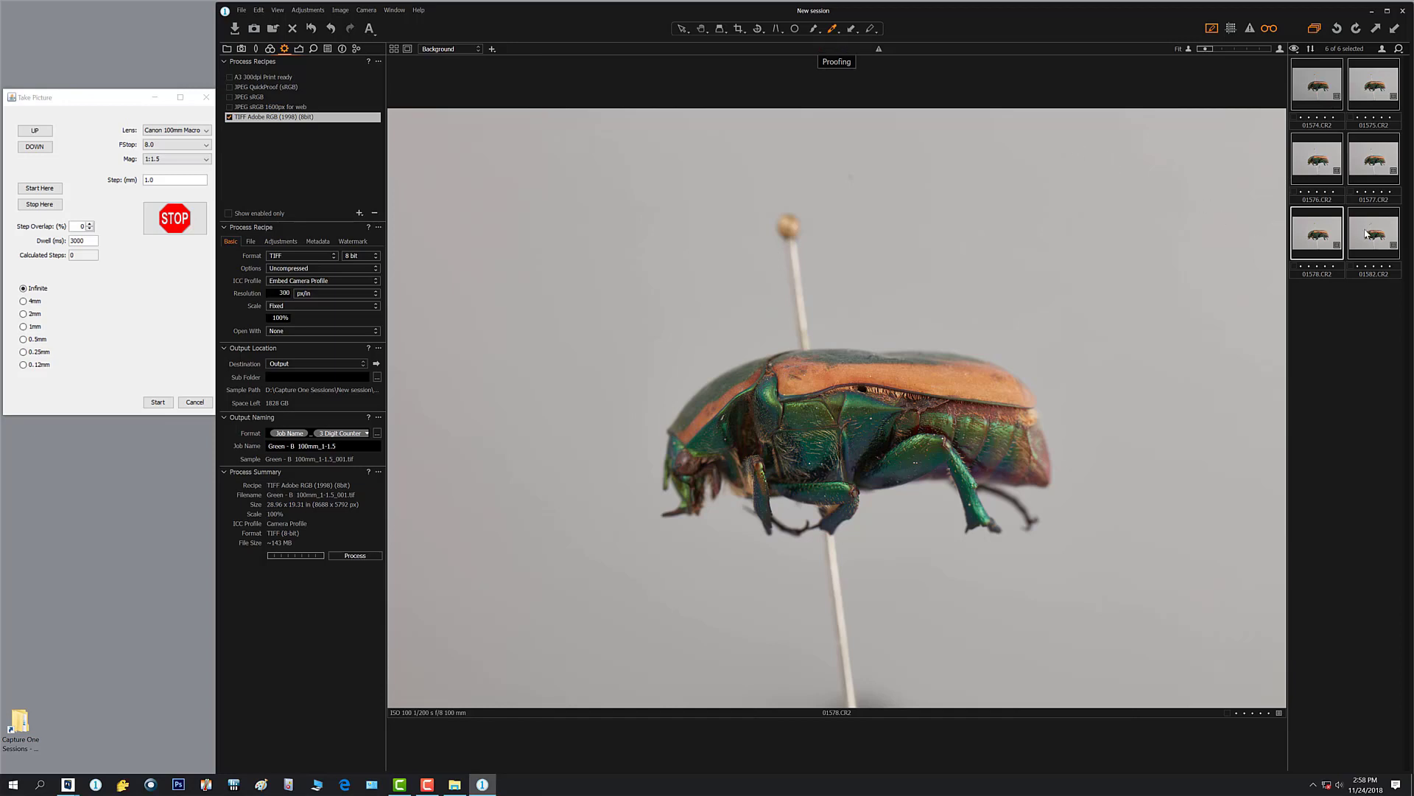
pyautogui.click(1388, 254)
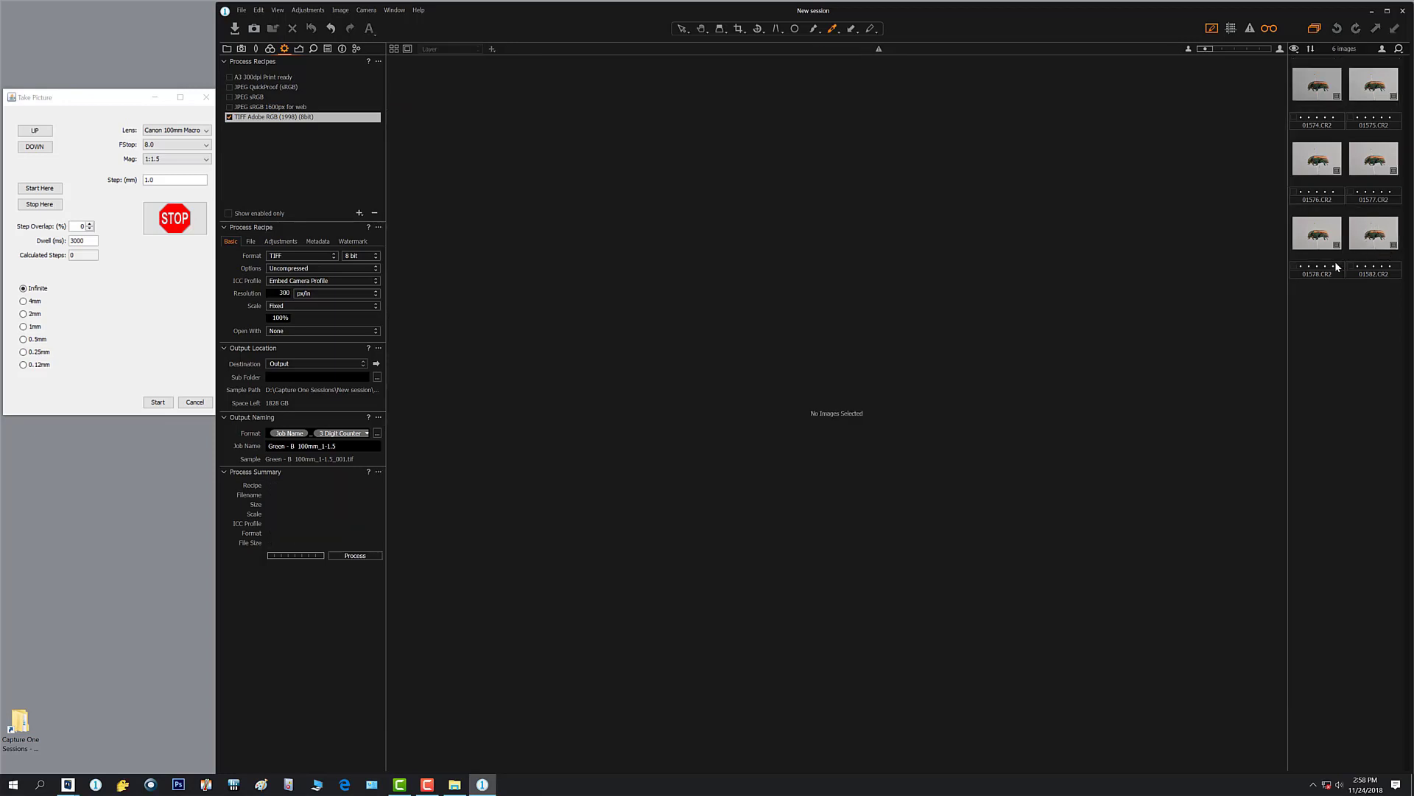
pyautogui.click(1315, 92)
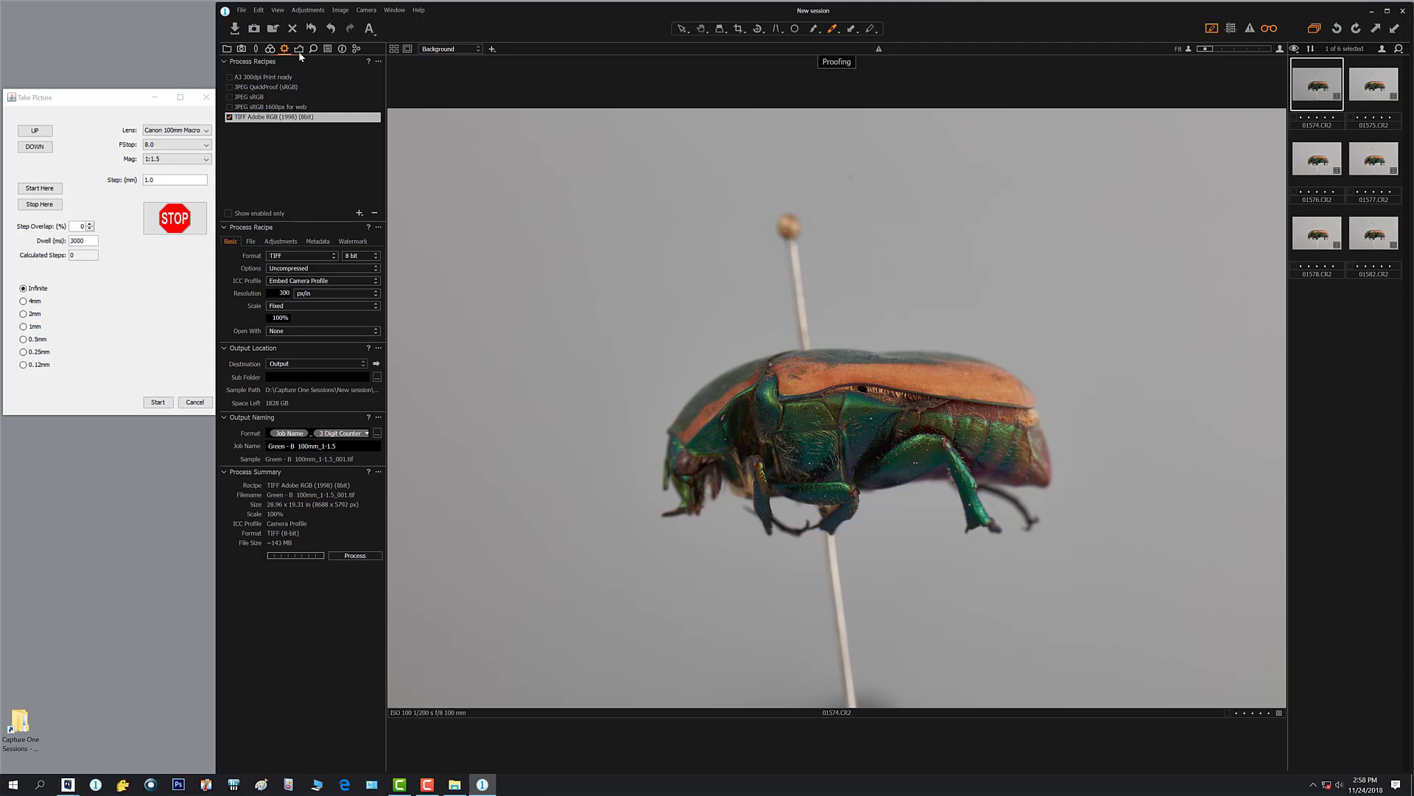
pyautogui.click(227, 49)
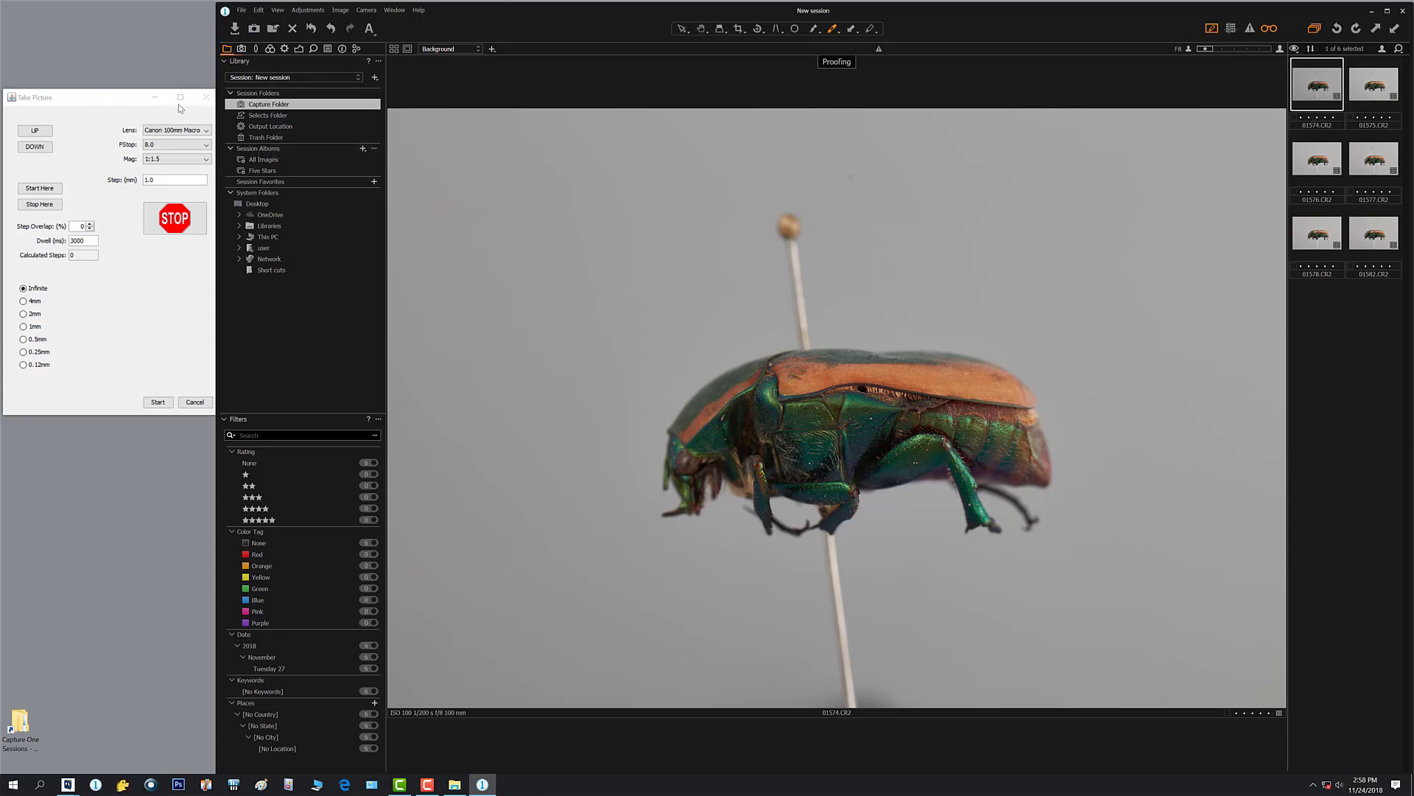
pyautogui.click(241, 49)
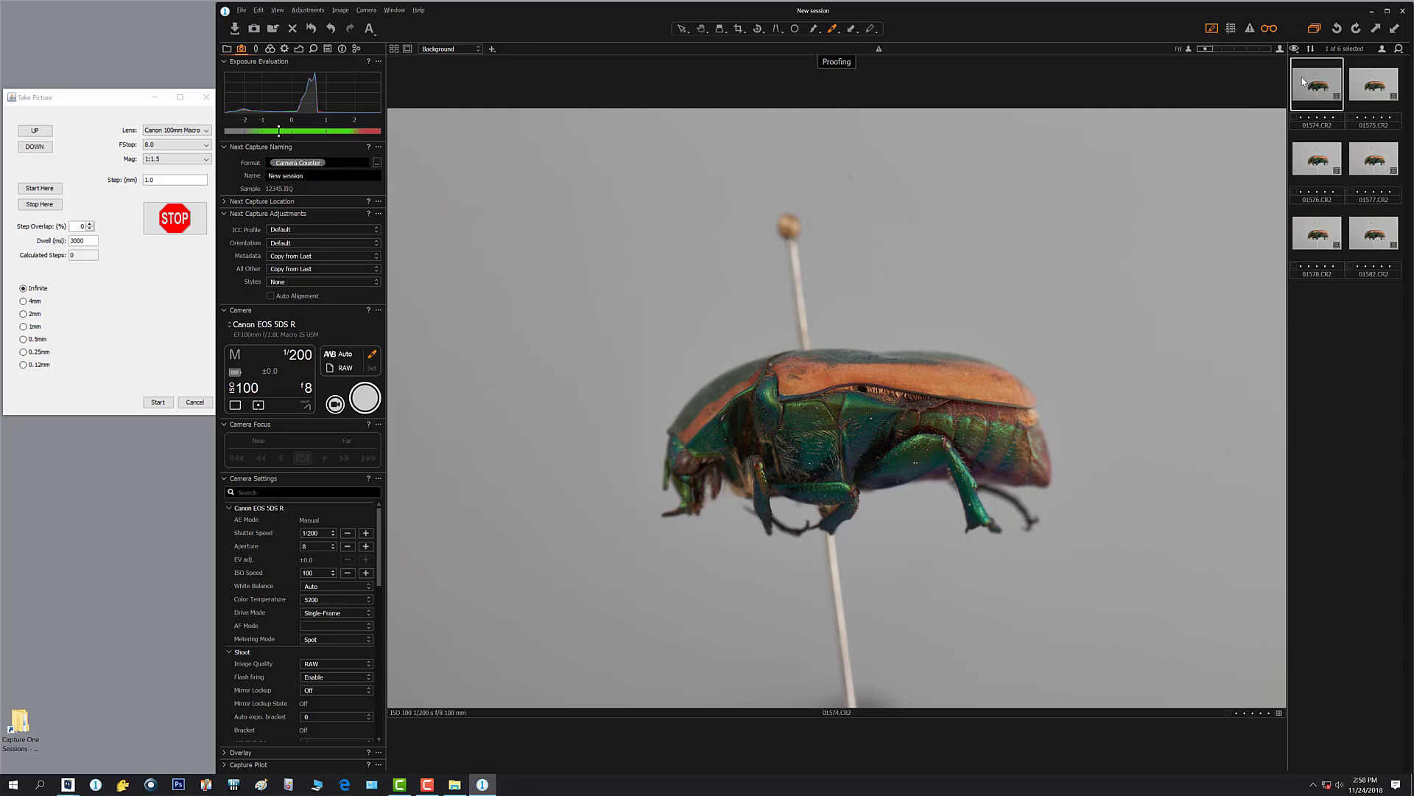
# - Delete all the test captures in the session permanently from disk
pyautogui.press('Delete')
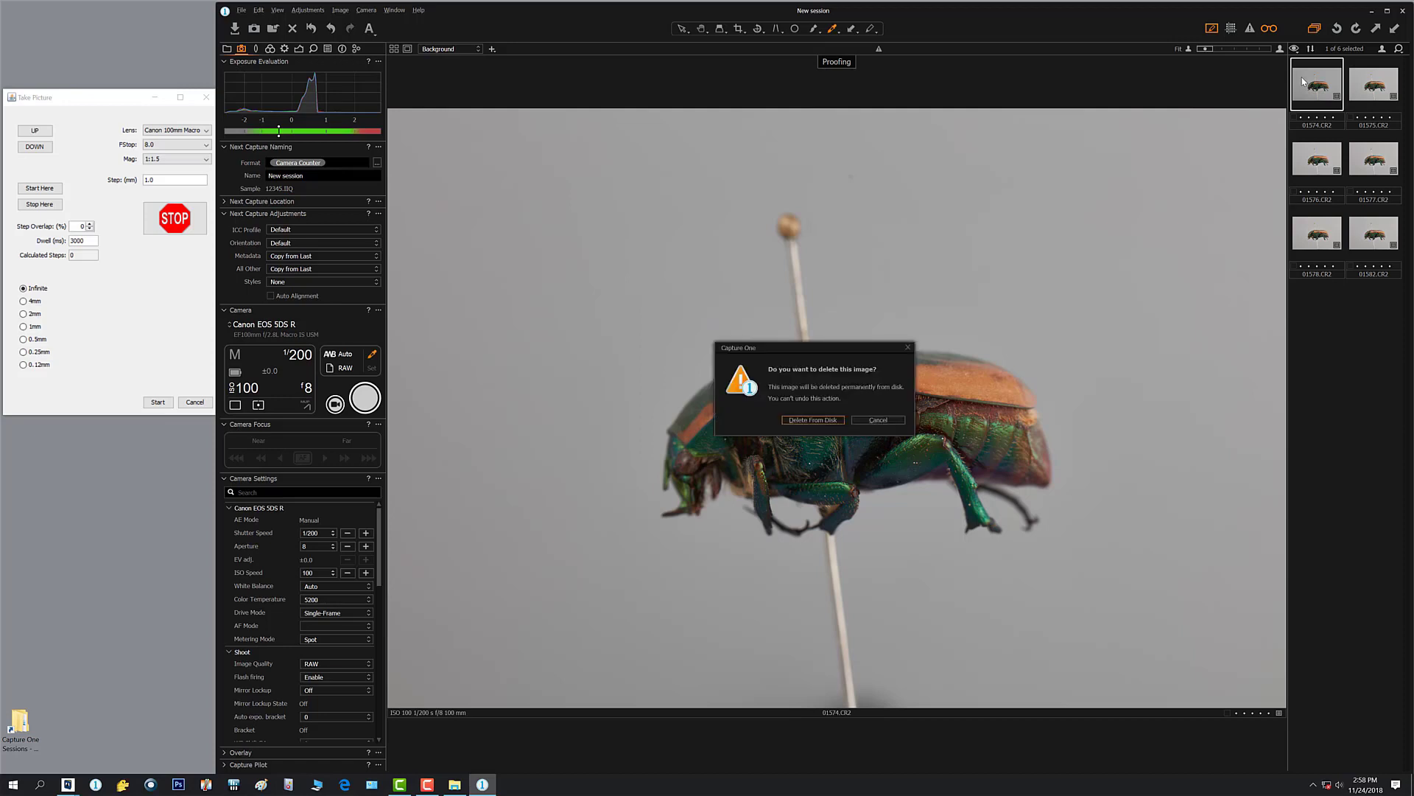
pyautogui.click(823, 420)
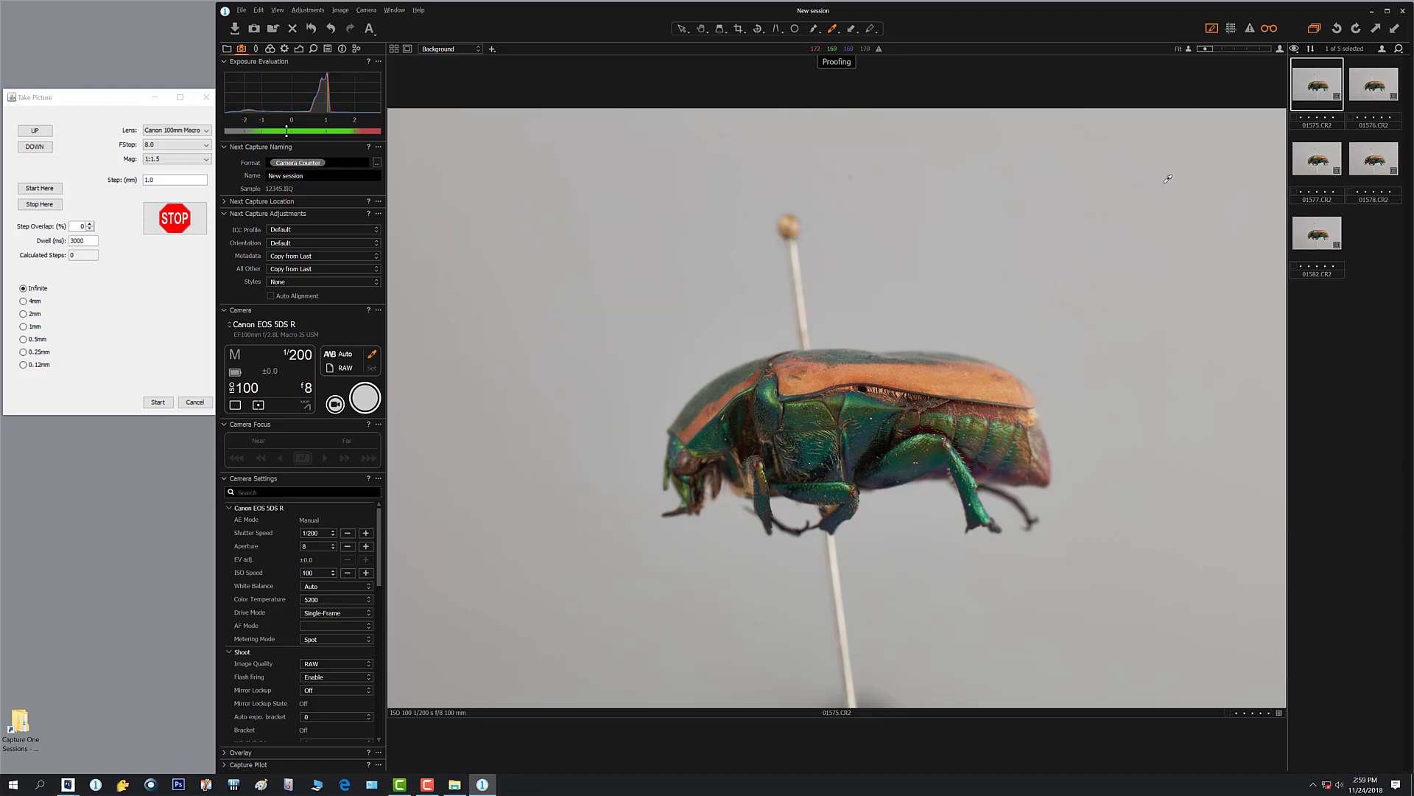
pyautogui.press('Delete')
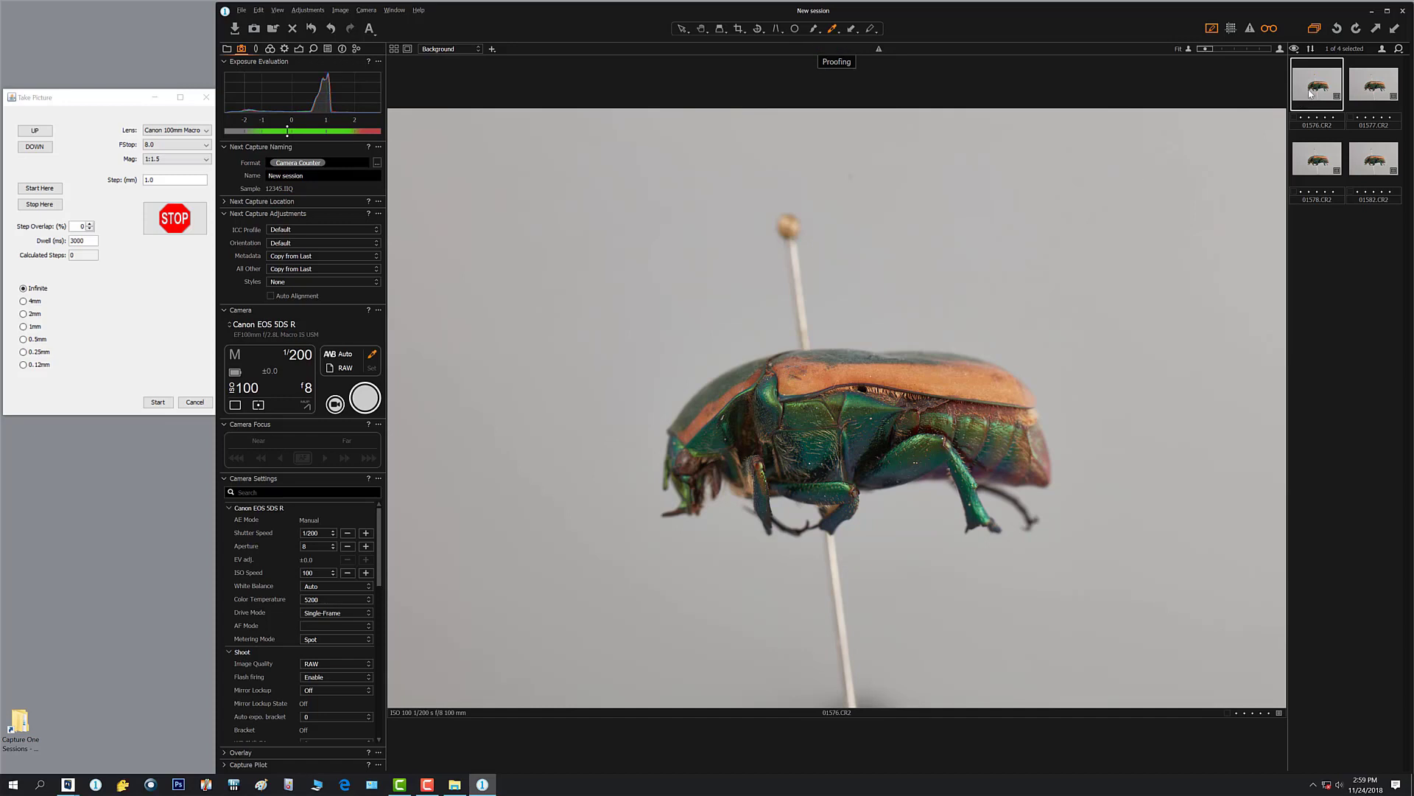
pyautogui.click(1367, 160)
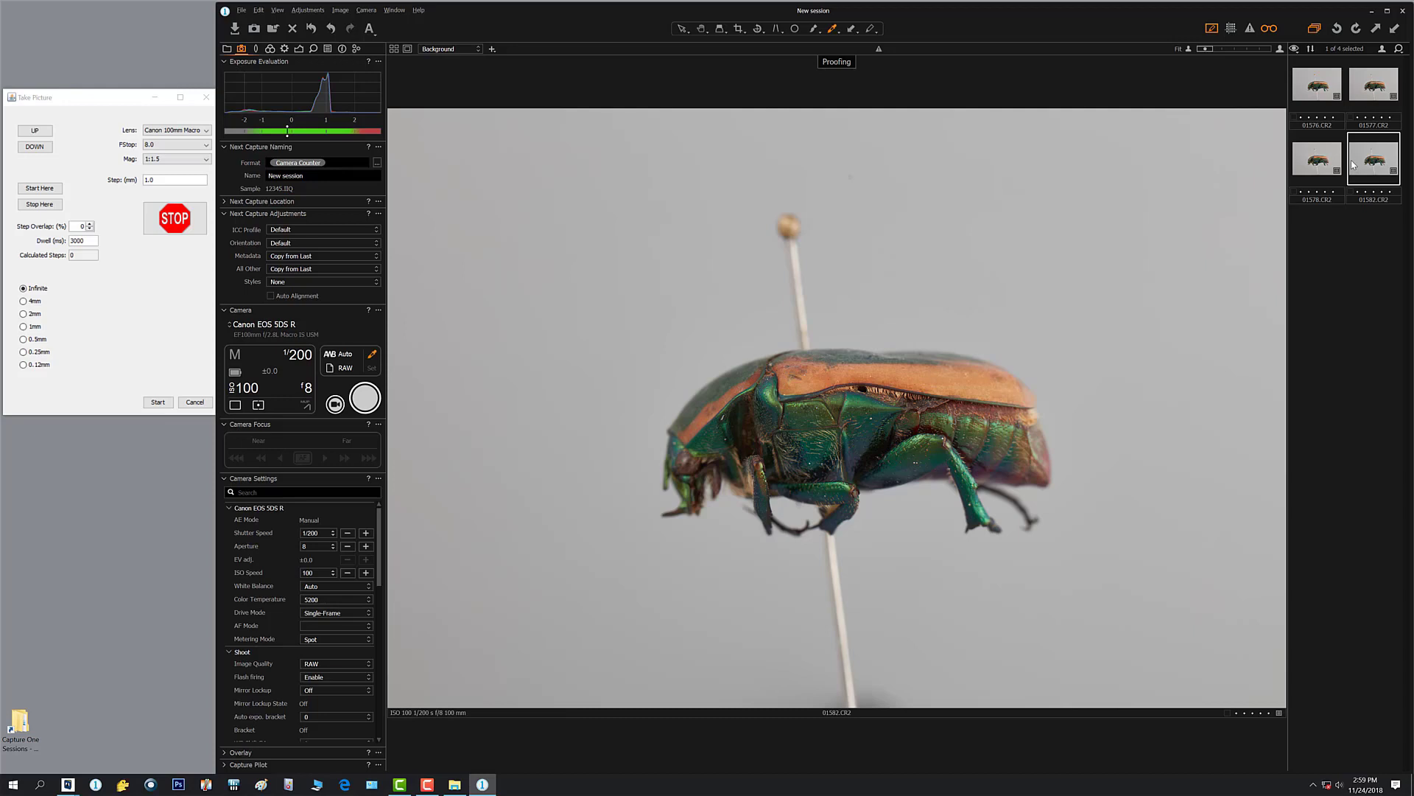
pyautogui.click(1368, 268)
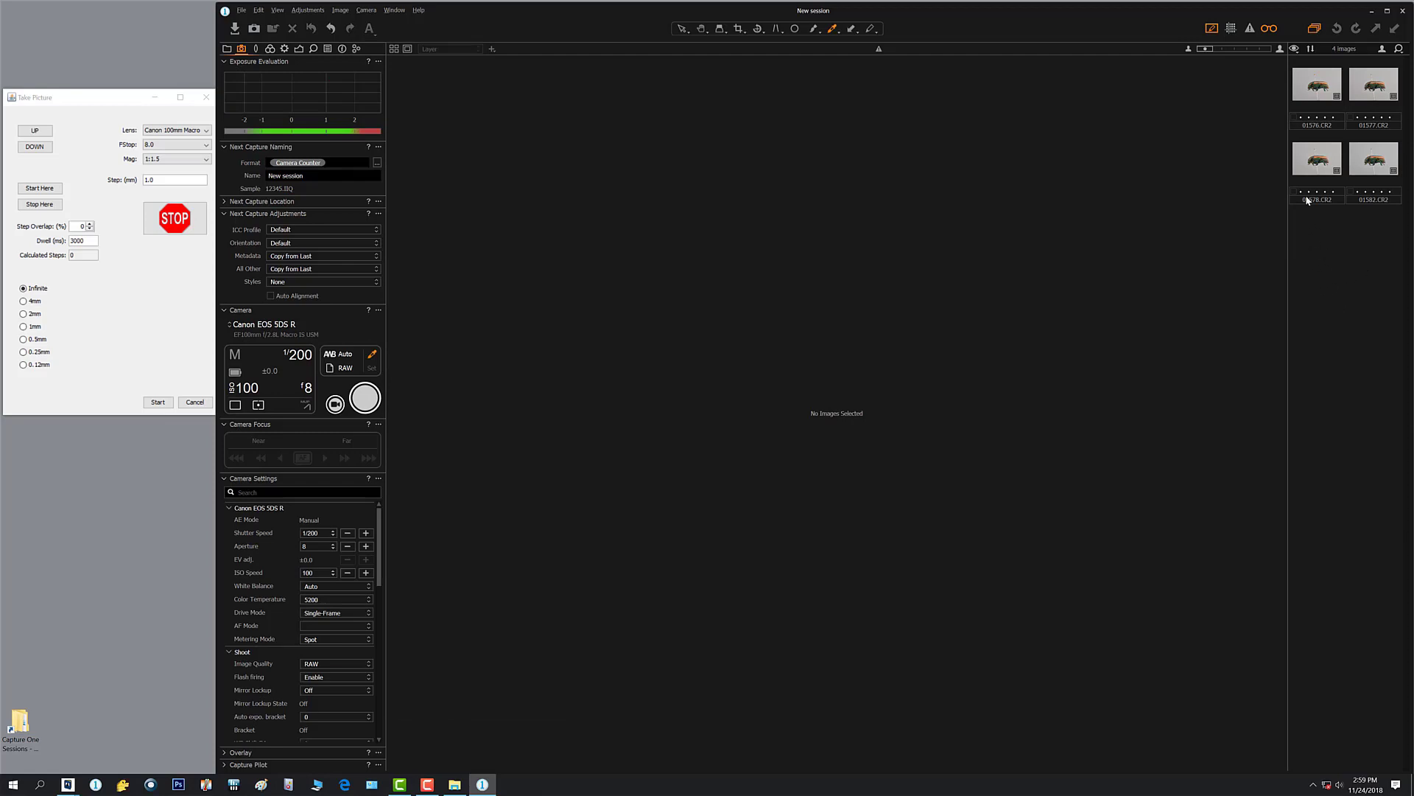
pyautogui.click(1383, 176)
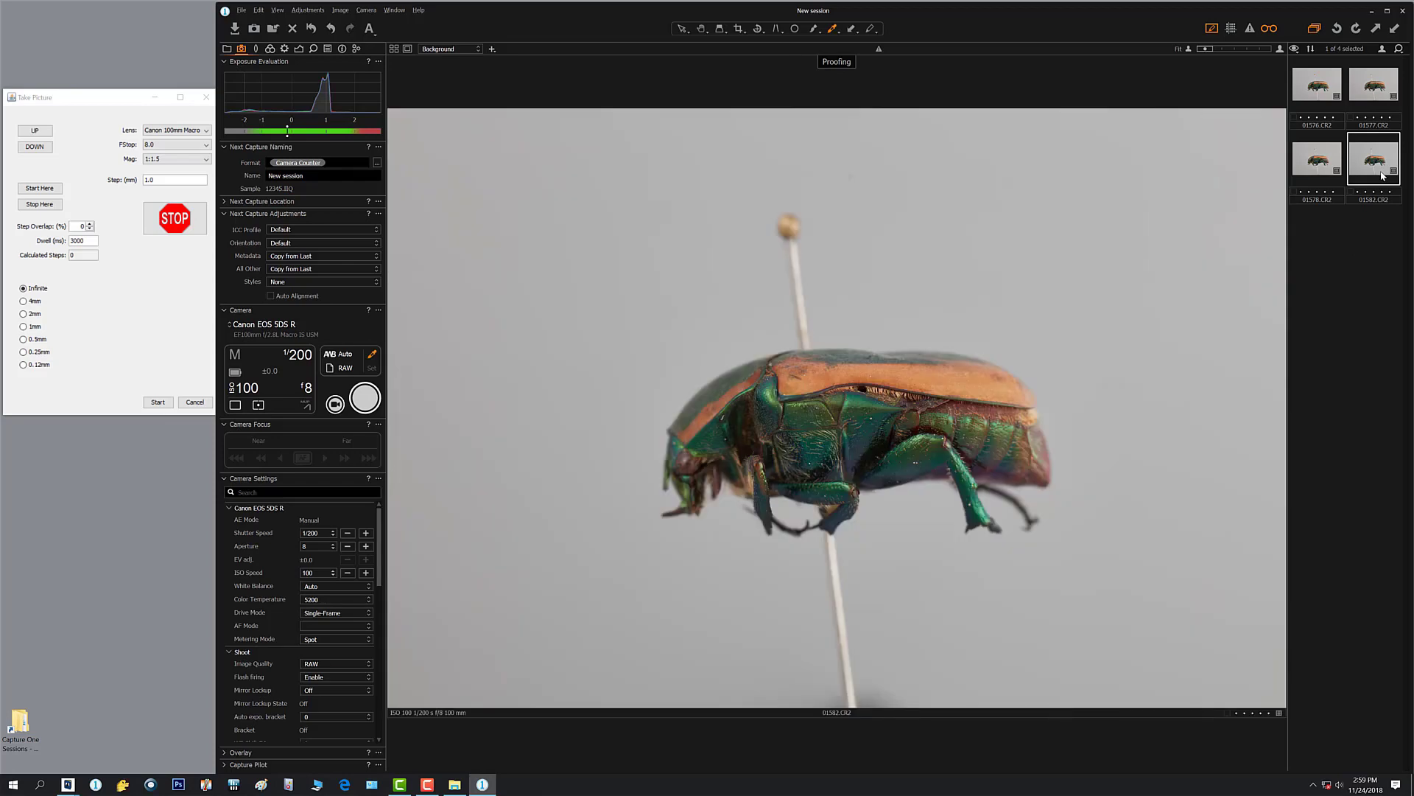
pyautogui.press('Delete')
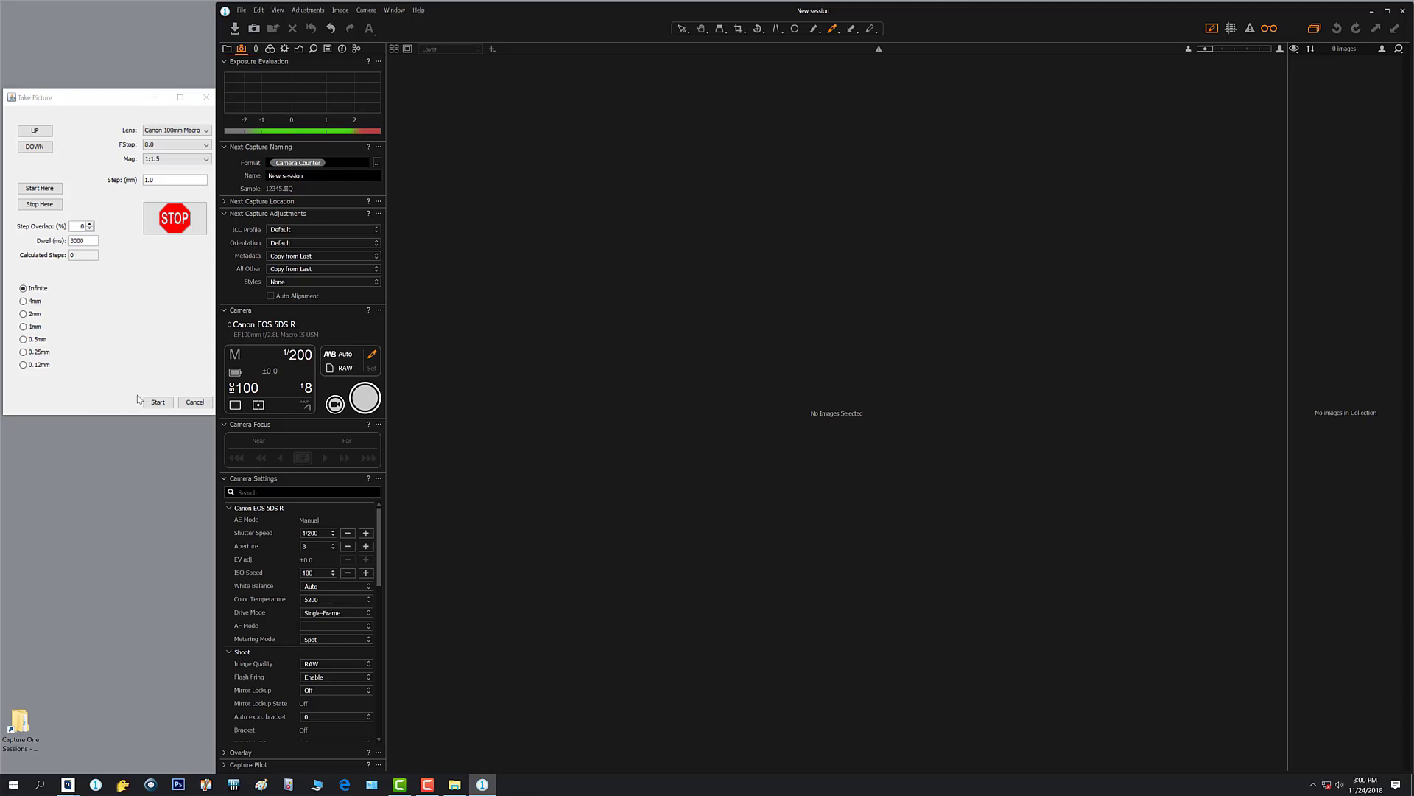
# - Open Live View, try FStop 5.6 in the Take Picture controller at 1:1 magnification, and set it back to 8.0
pyautogui.click(336, 405)
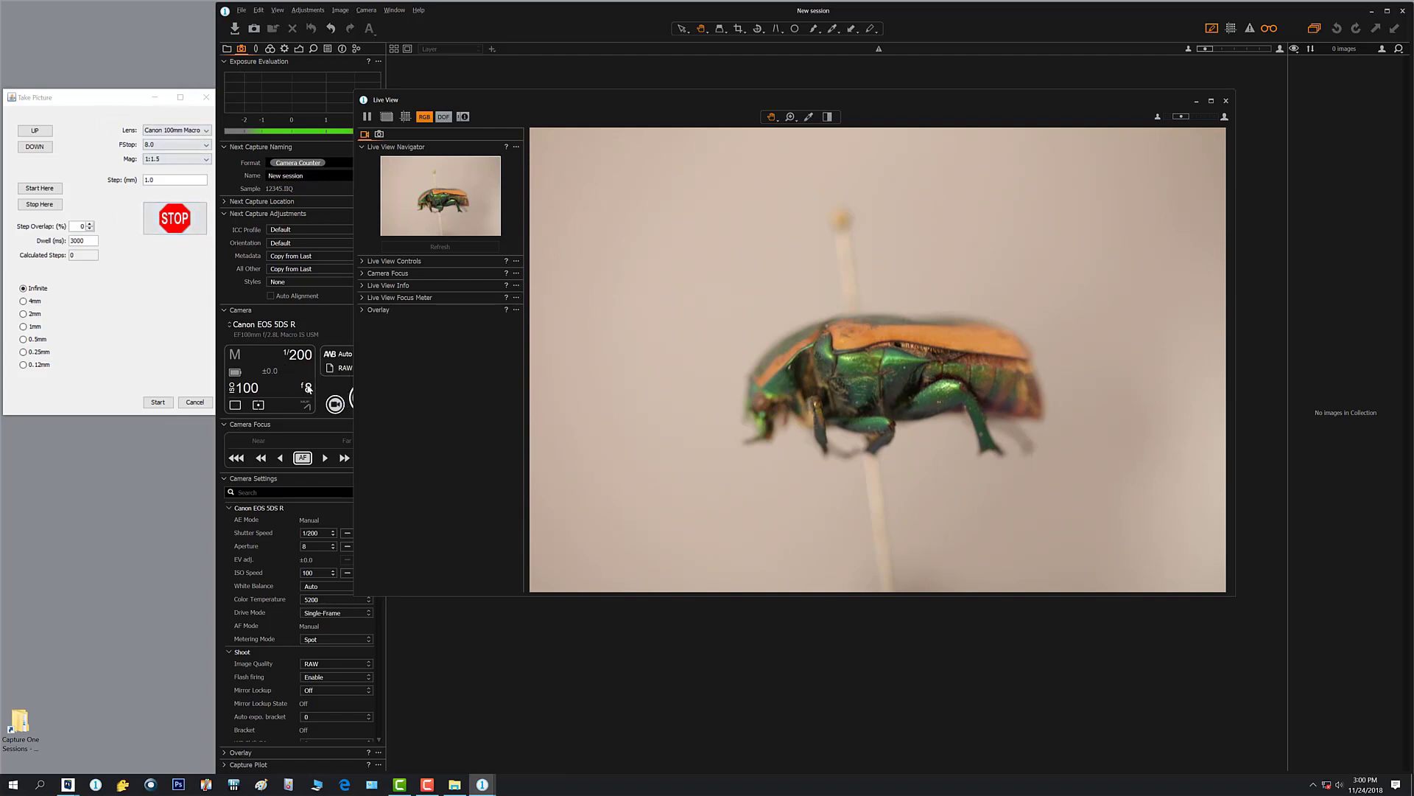
pyautogui.click(170, 144)
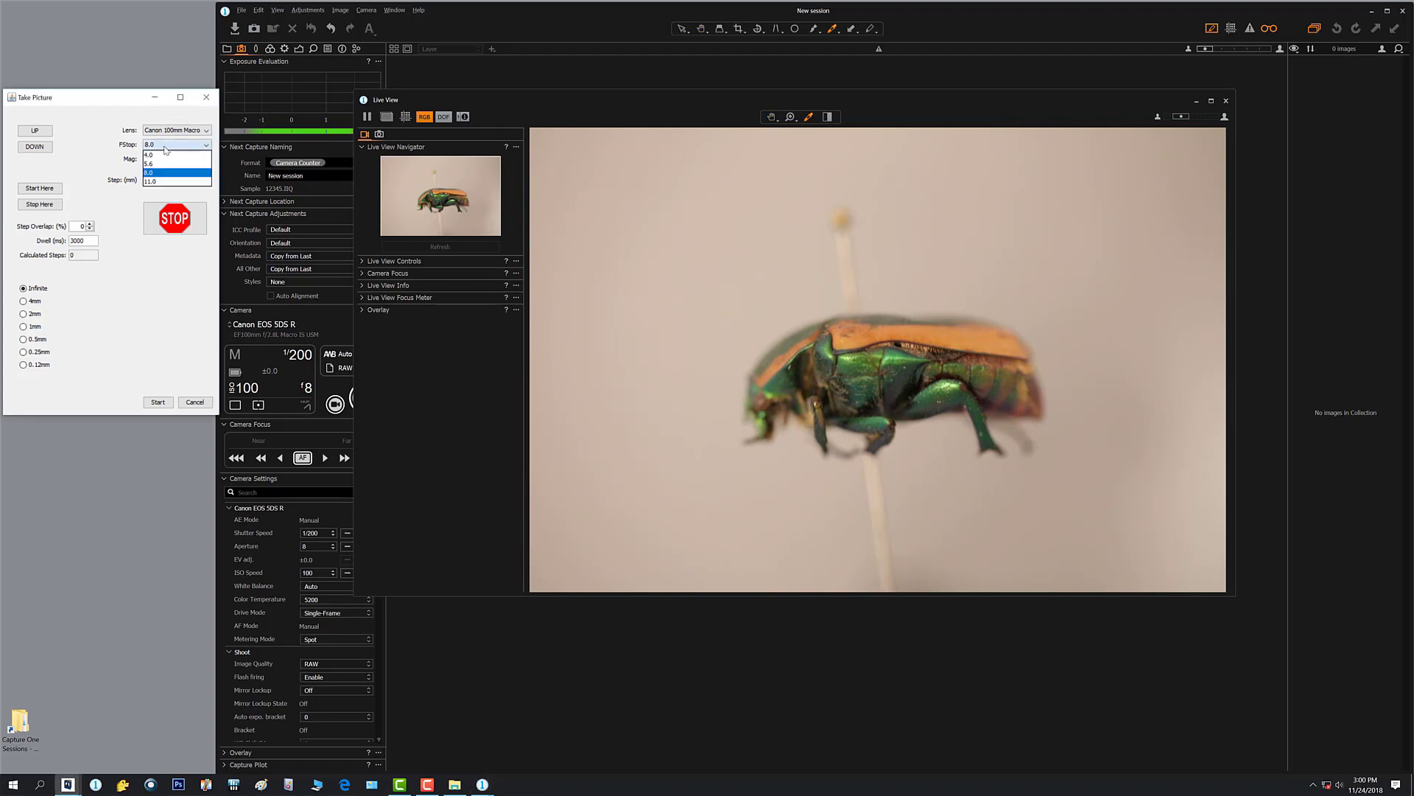
pyautogui.click(158, 164)
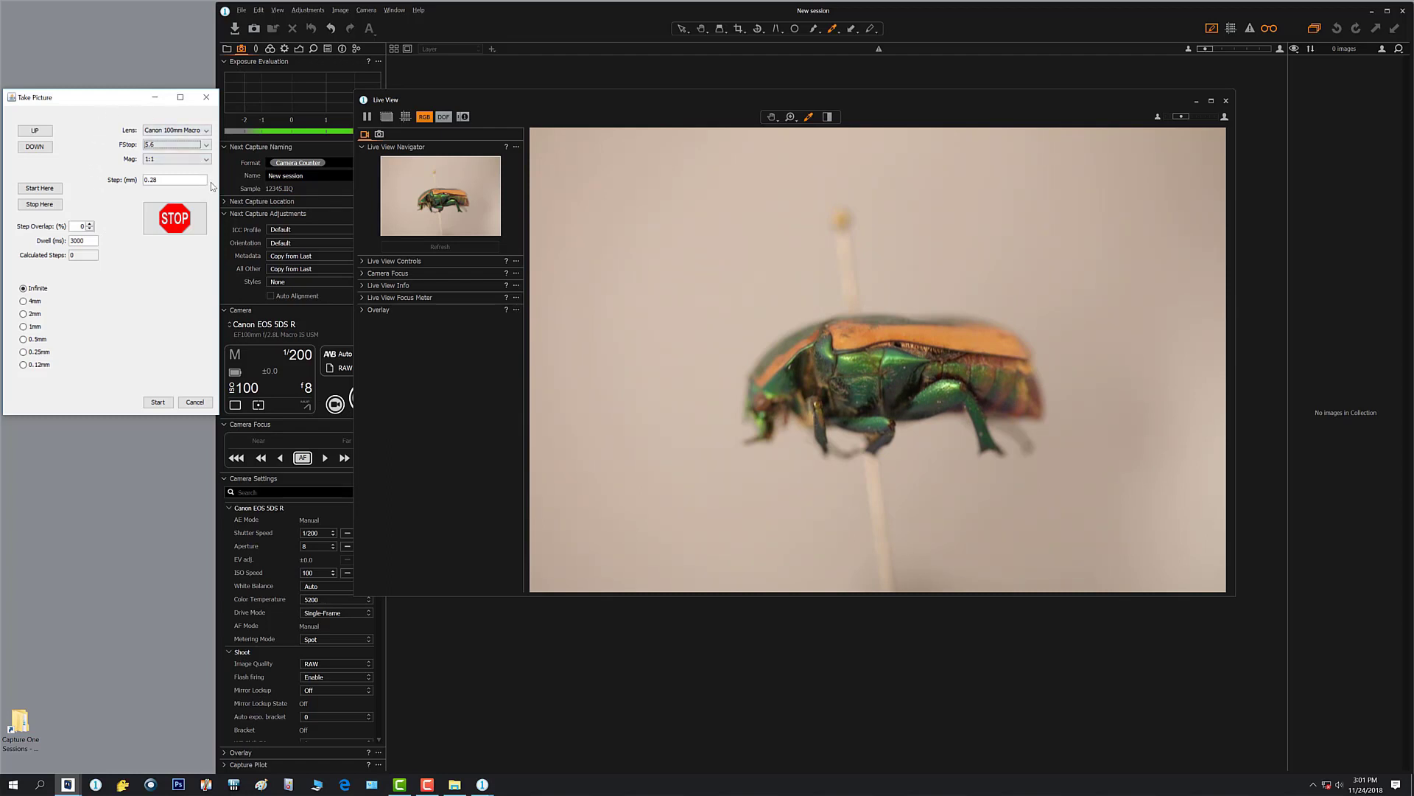
pyautogui.click(161, 147)
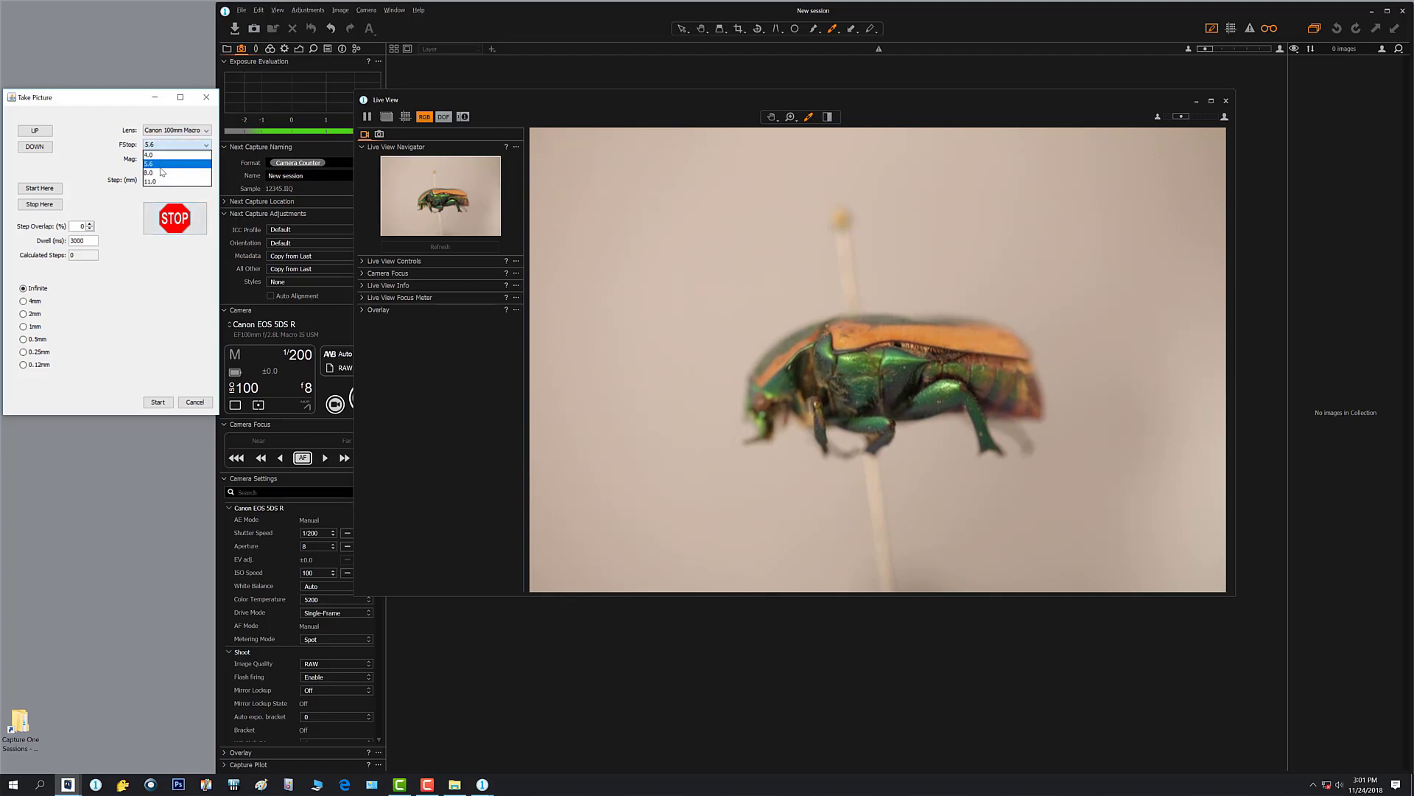
pyautogui.click(162, 173)
# - Try f/5.6 as the camera aperture and restore it to f/8
pyautogui.click(313, 382)
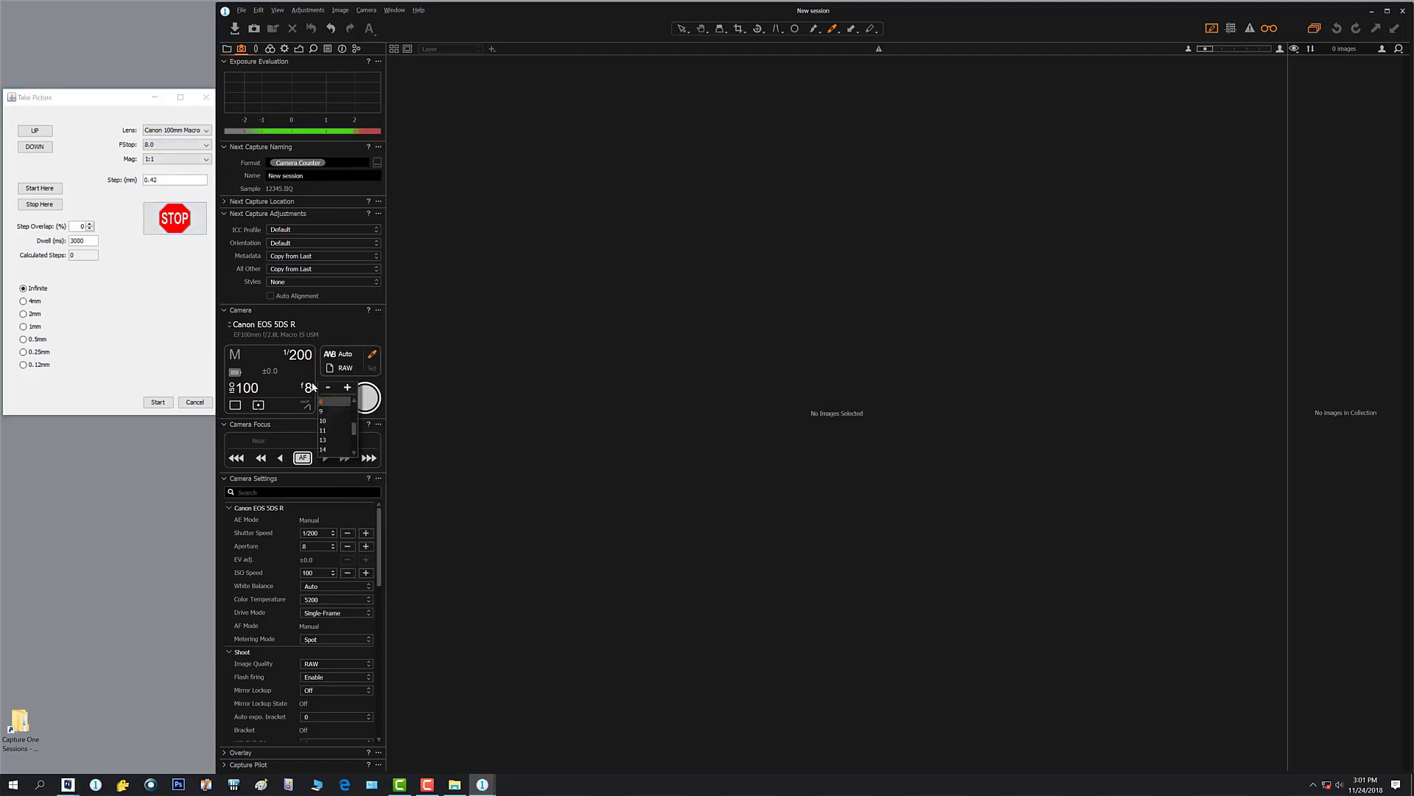
pyautogui.scroll(3, 337, 421)
pyautogui.click(322, 402)
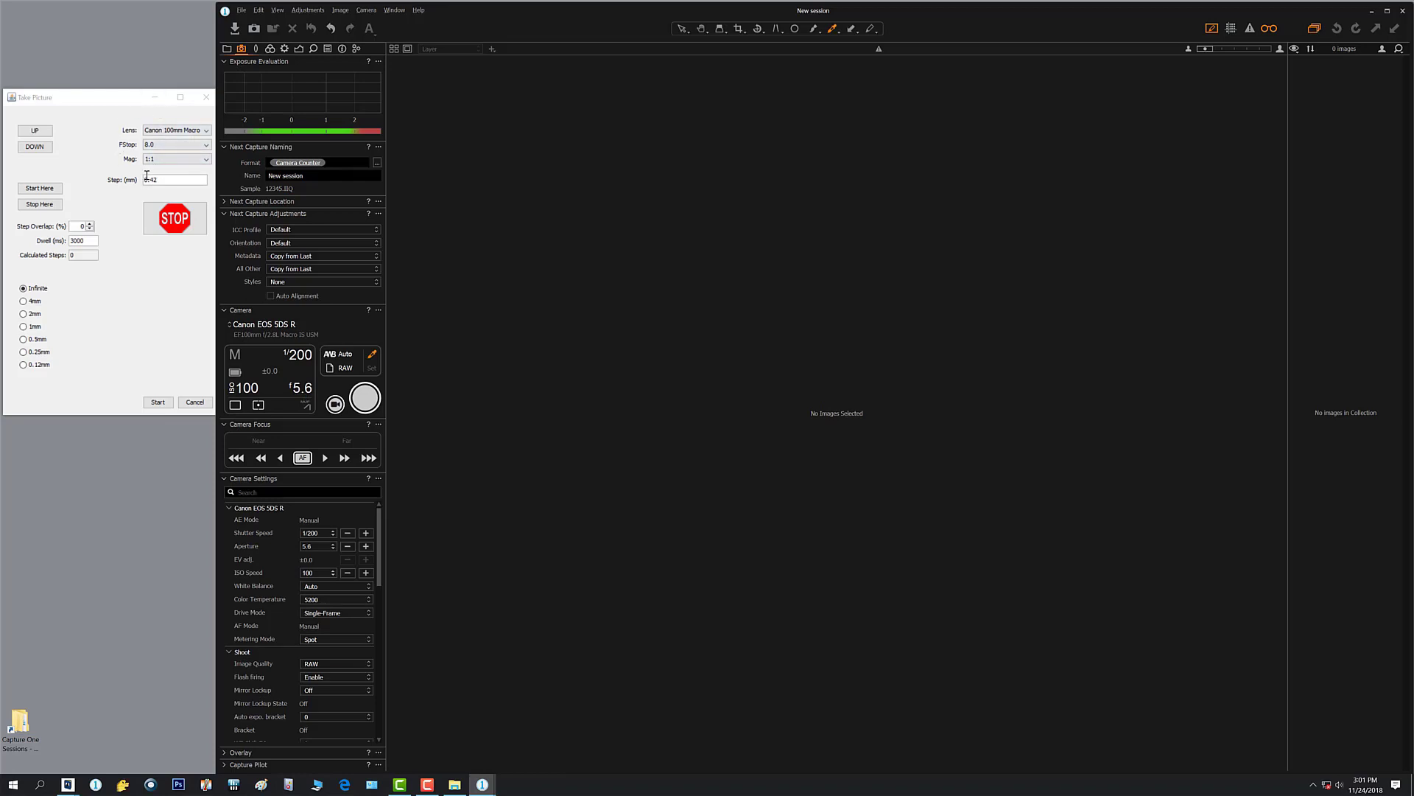
pyautogui.click(298, 391)
# - Return to Live View and set the current camera position as the stack's stop point
pyautogui.click(335, 405)
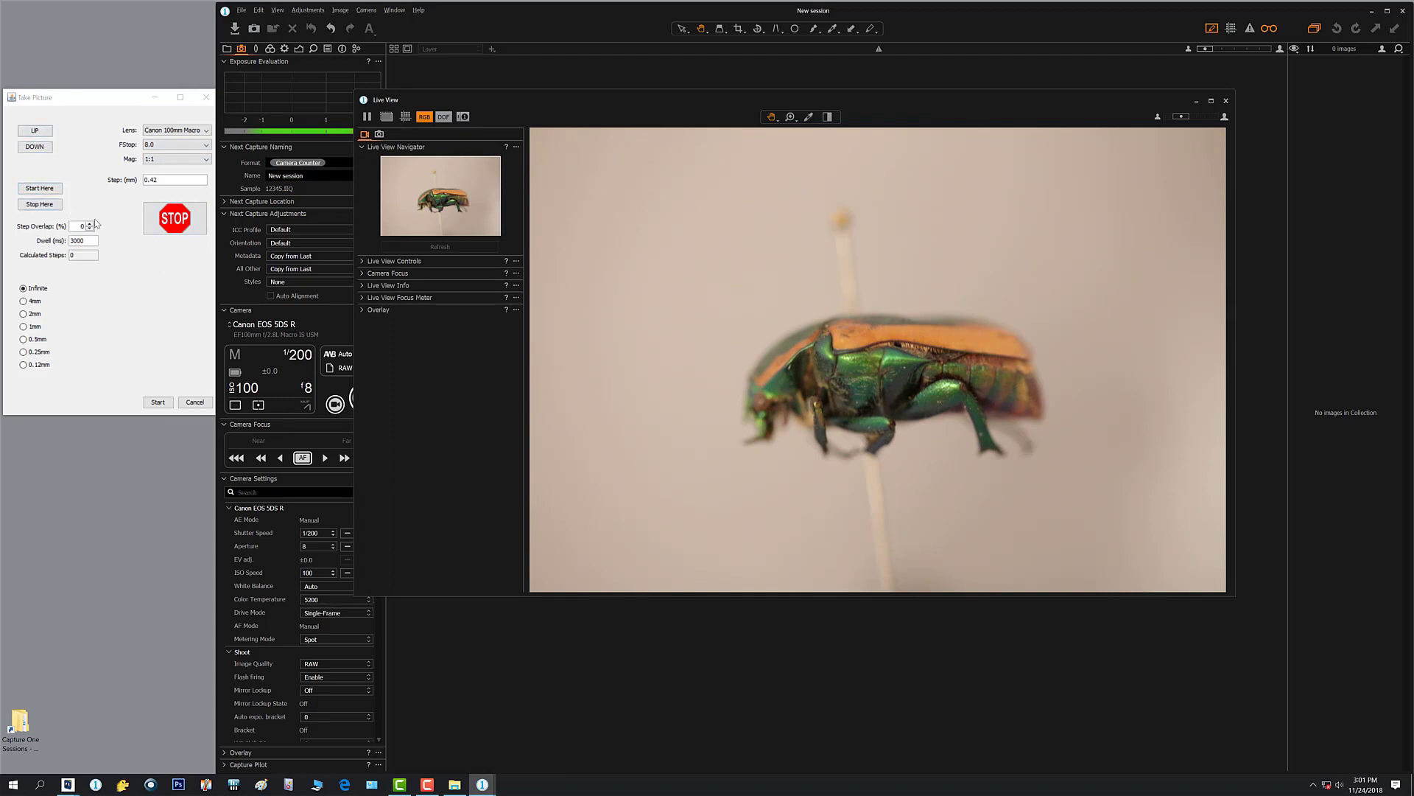
pyautogui.click(26, 207)
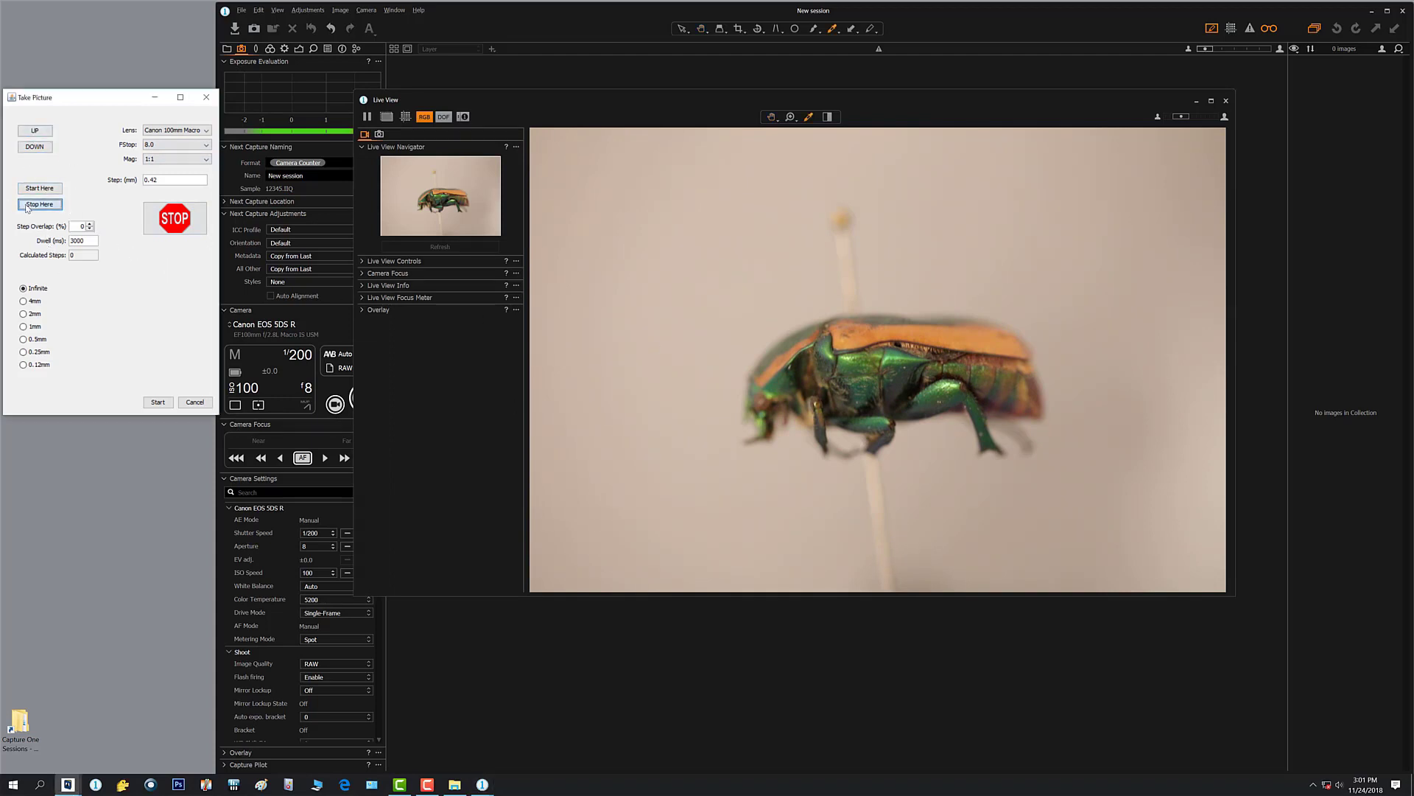
pyautogui.click(26, 207)
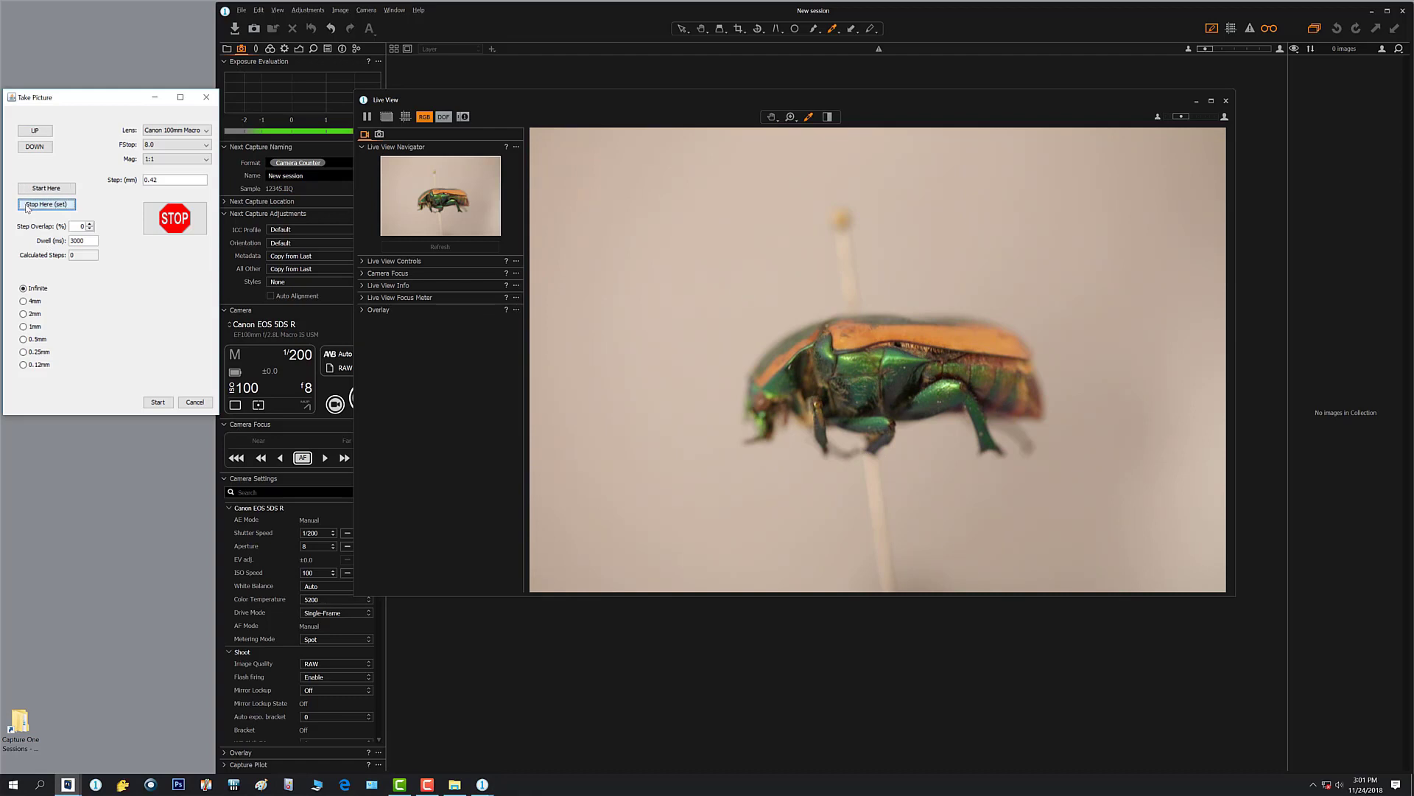
# - Lower the camera toward the beetle's far side, checking focus on the far hind leg at 100% in Live View
pyautogui.click(39, 148)
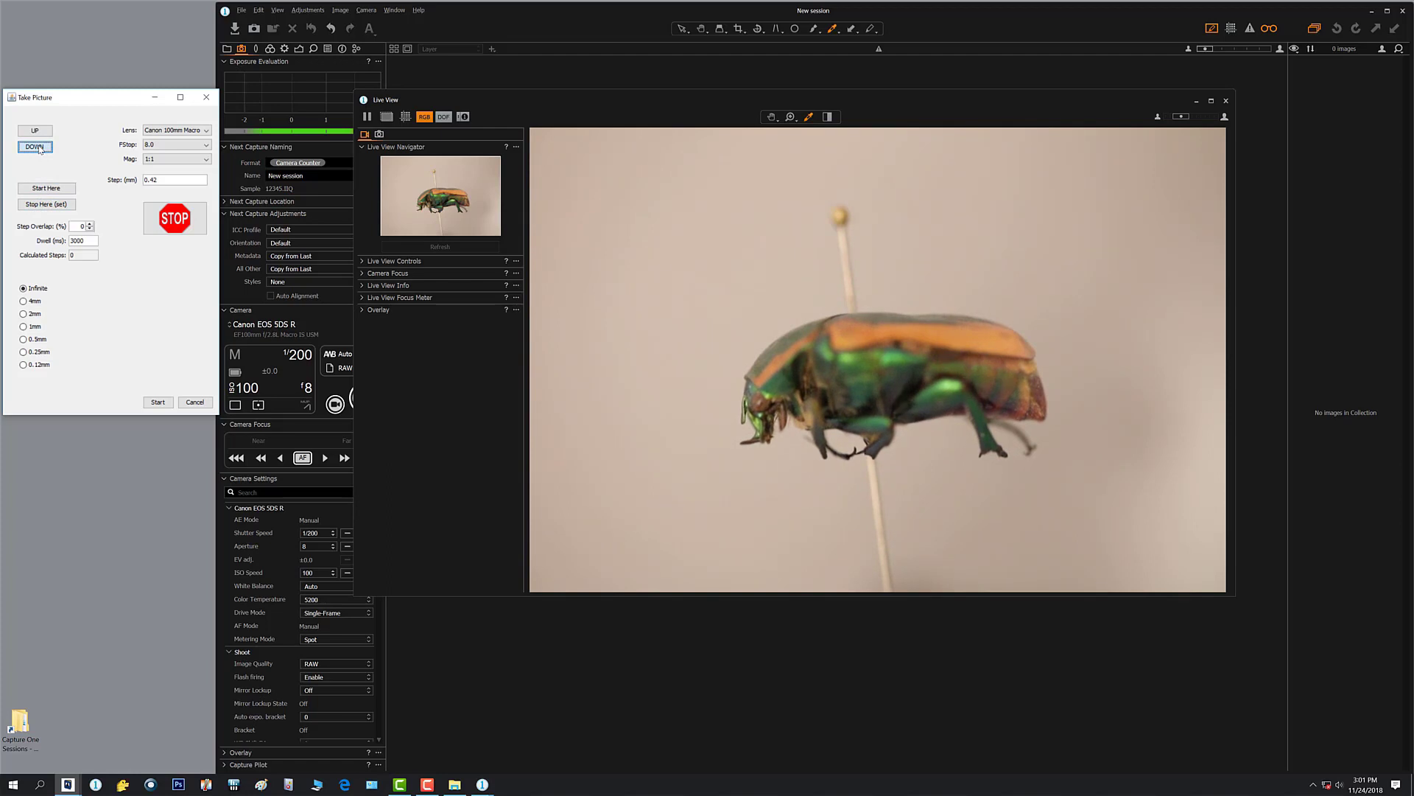
pyautogui.click(40, 148)
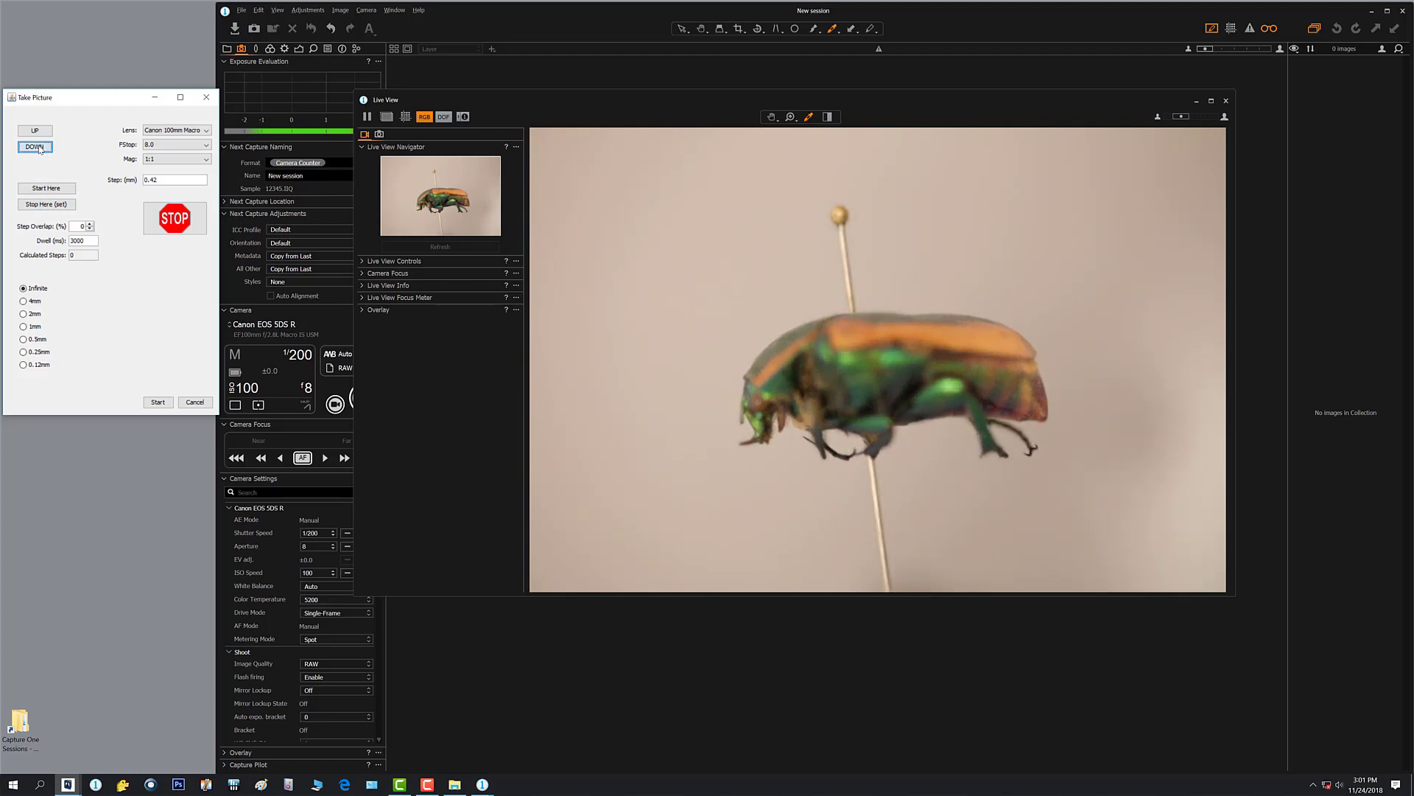
pyautogui.doubleClick(994, 411)
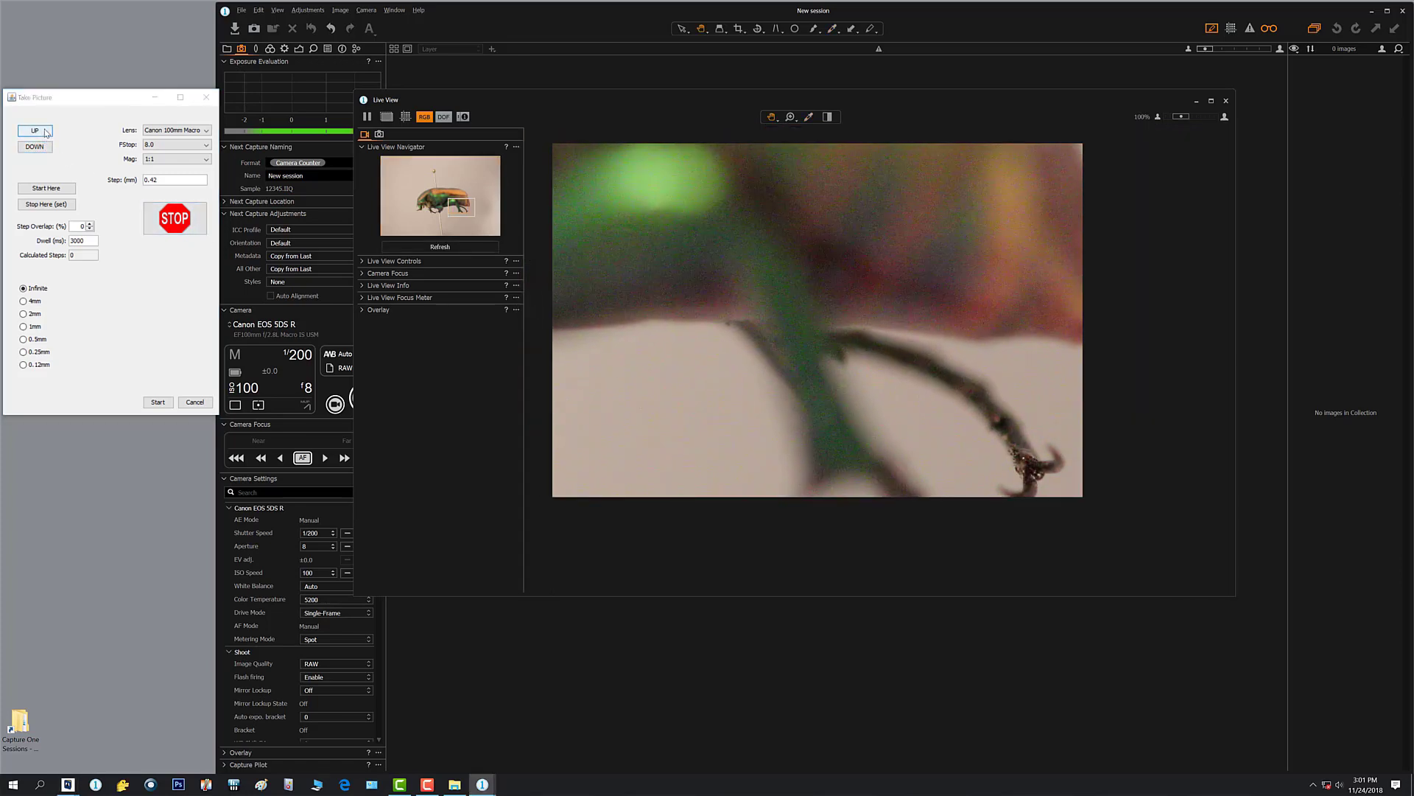
pyautogui.click(44, 151)
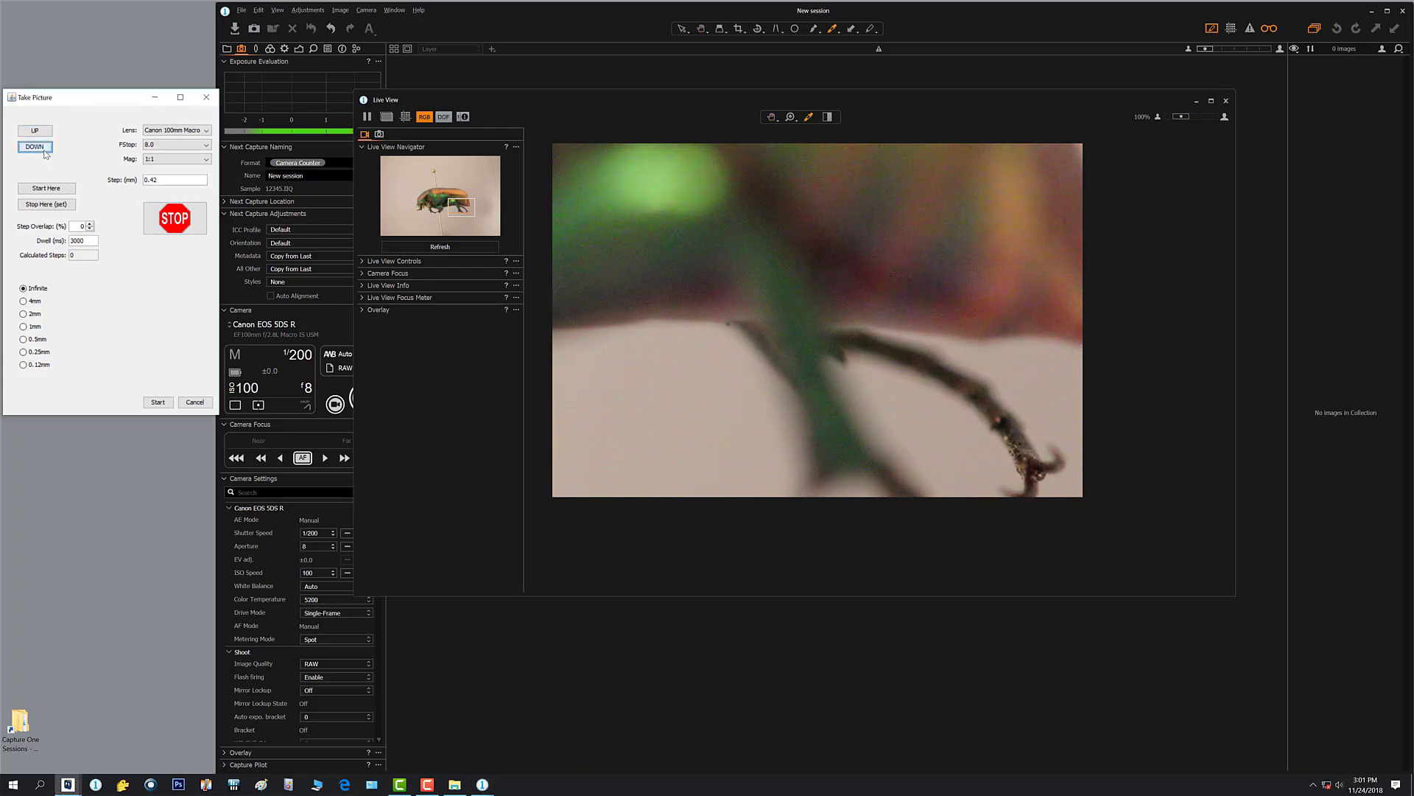
pyautogui.click(44, 151)
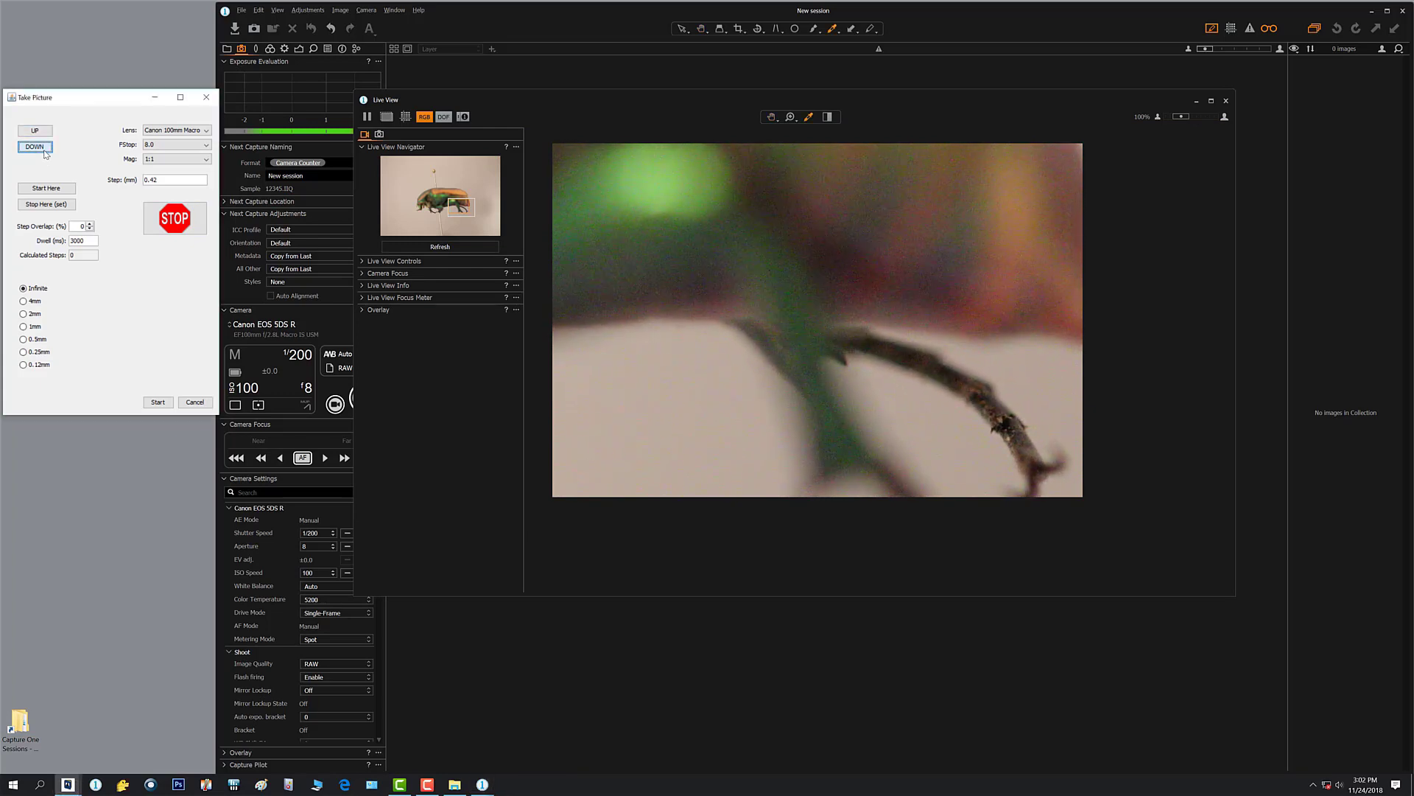
pyautogui.click(44, 151)
pyautogui.click(45, 151)
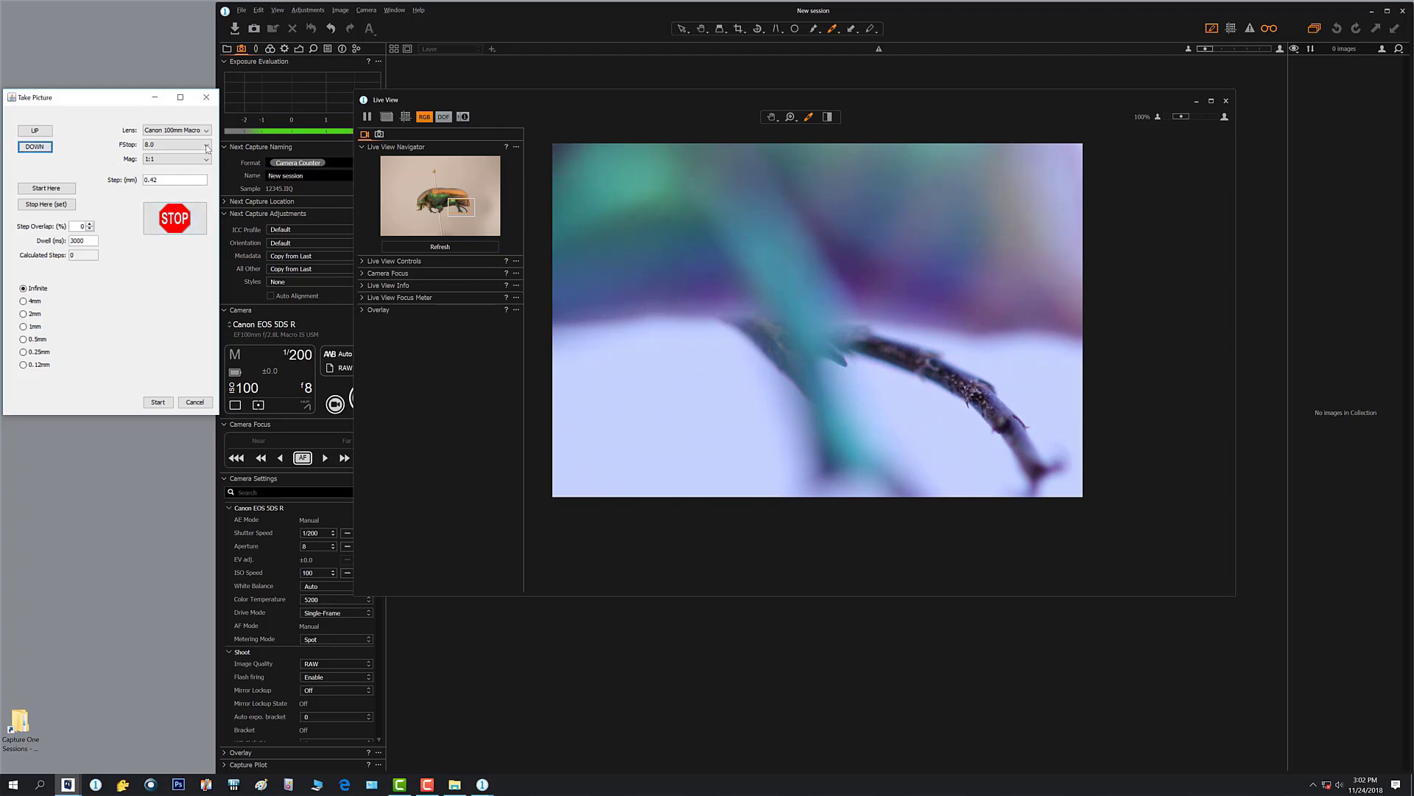
# - Lower the camera further in small increments until focus reaches the farthest visible part of the beetle's far hind leg
pyautogui.click(37, 148)
pyautogui.click(37, 148)
pyautogui.click(37, 148)
pyautogui.click(37, 148)
pyautogui.click(36, 147)
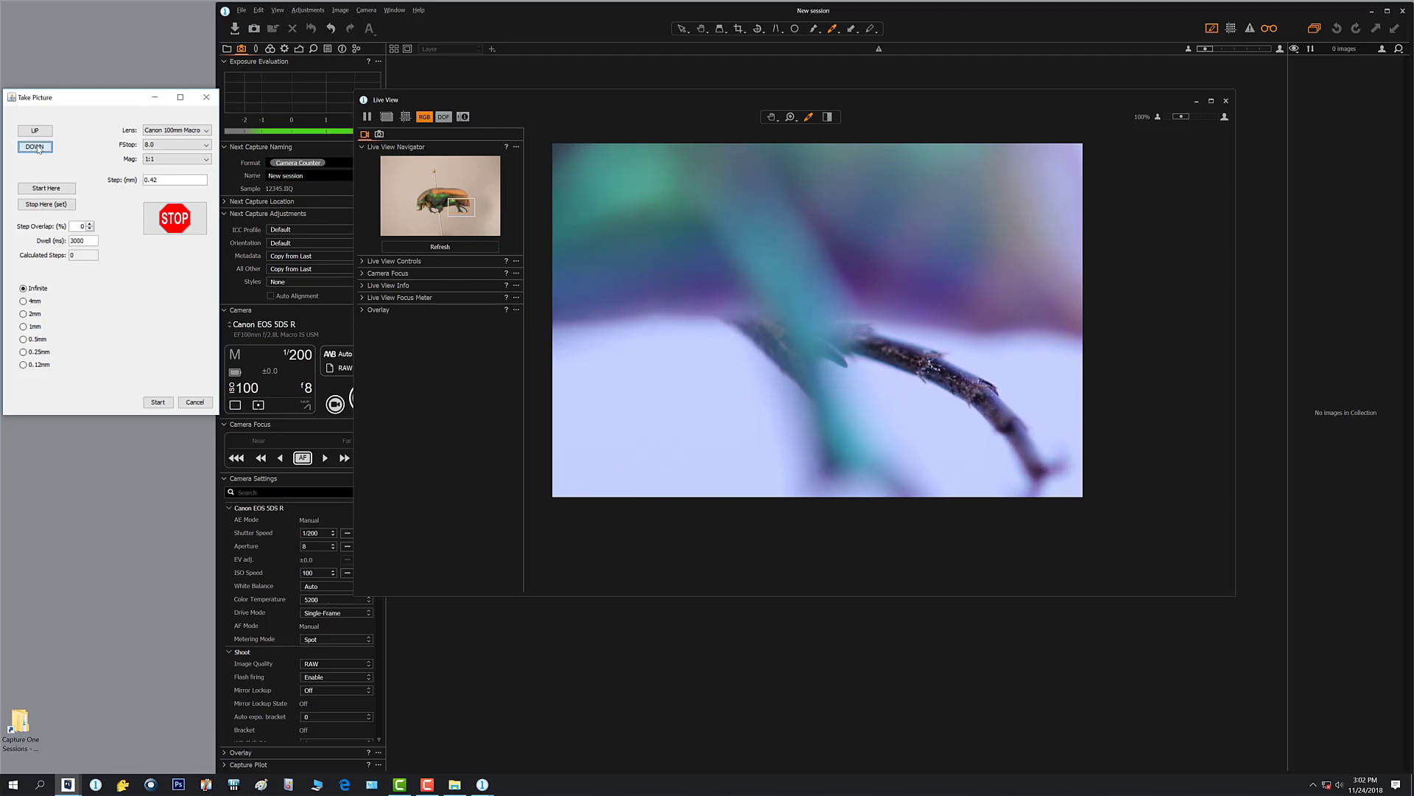
pyautogui.click(36, 148)
pyautogui.click(37, 147)
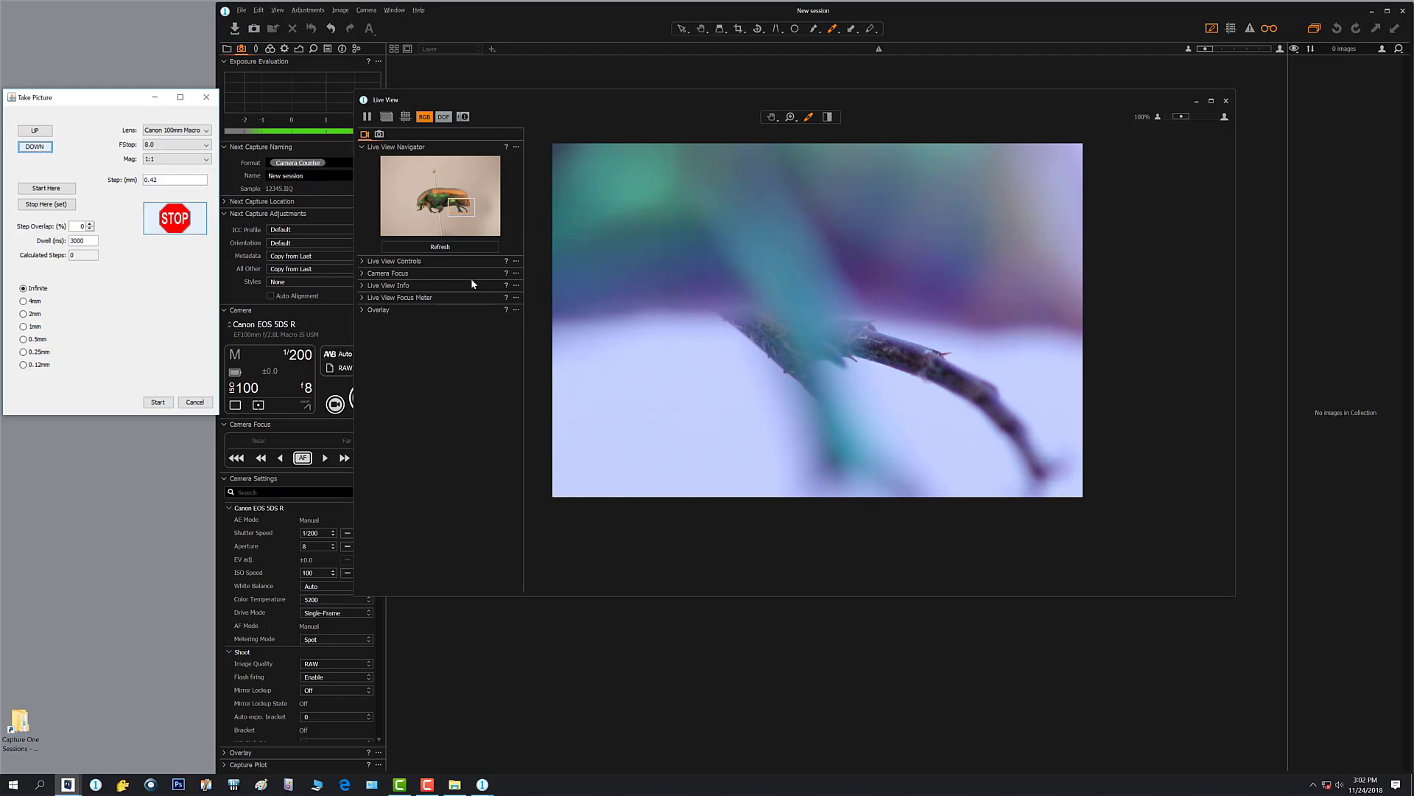
# - Recheck the far hind leg's focus in full view and at 100%, and set the current position as the stack's stop point
pyautogui.click(917, 411)
pyautogui.click(917, 411)
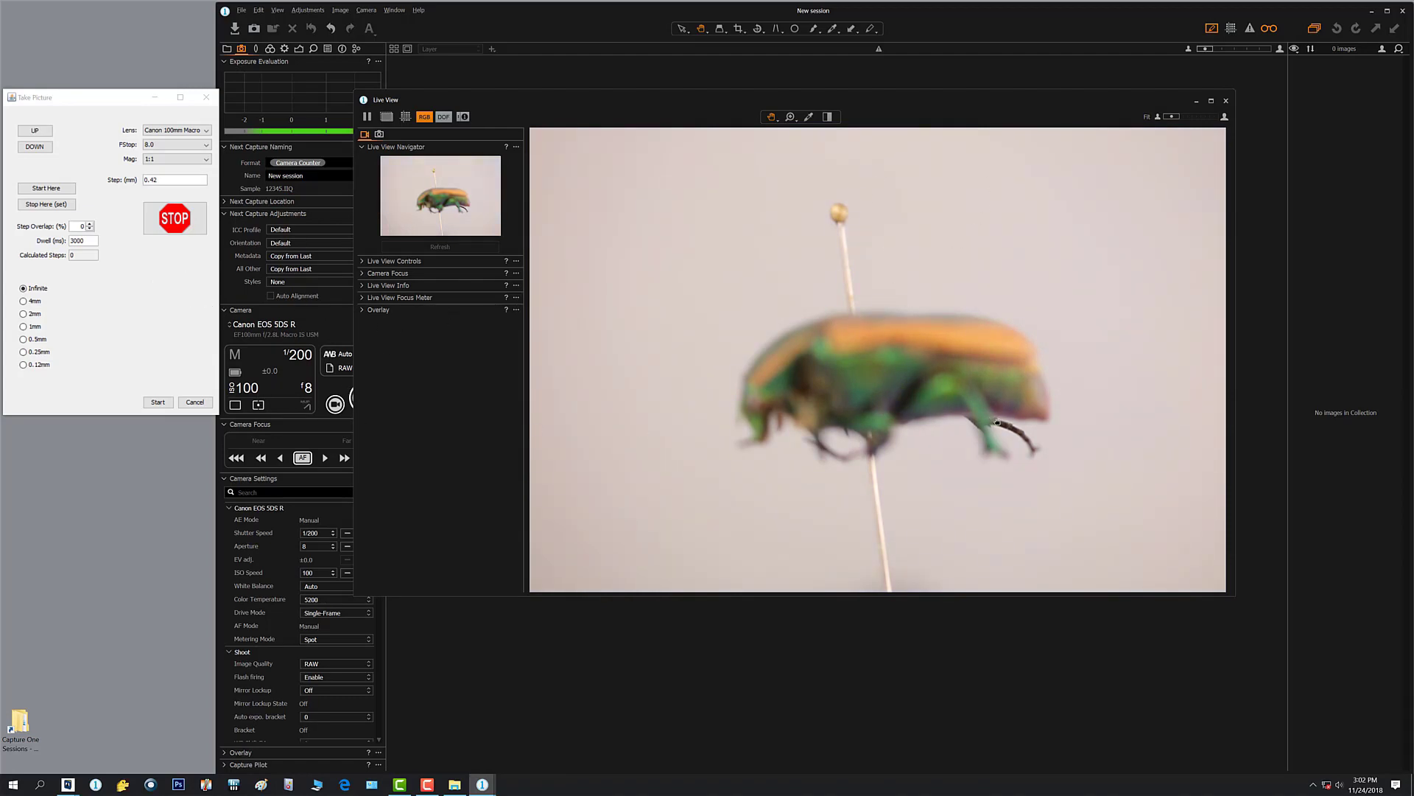
pyautogui.click(997, 421)
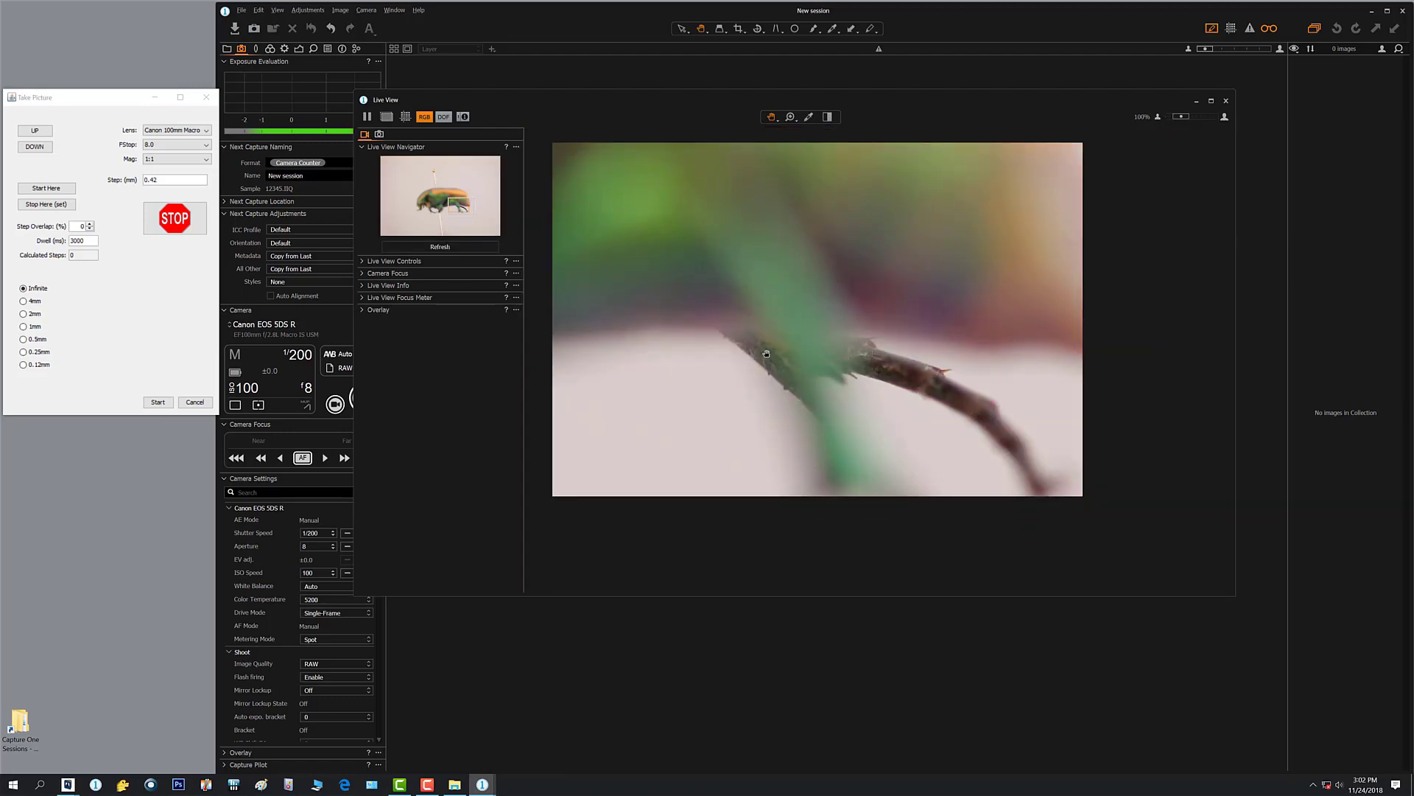
pyautogui.click(50, 205)
pyautogui.click(872, 360)
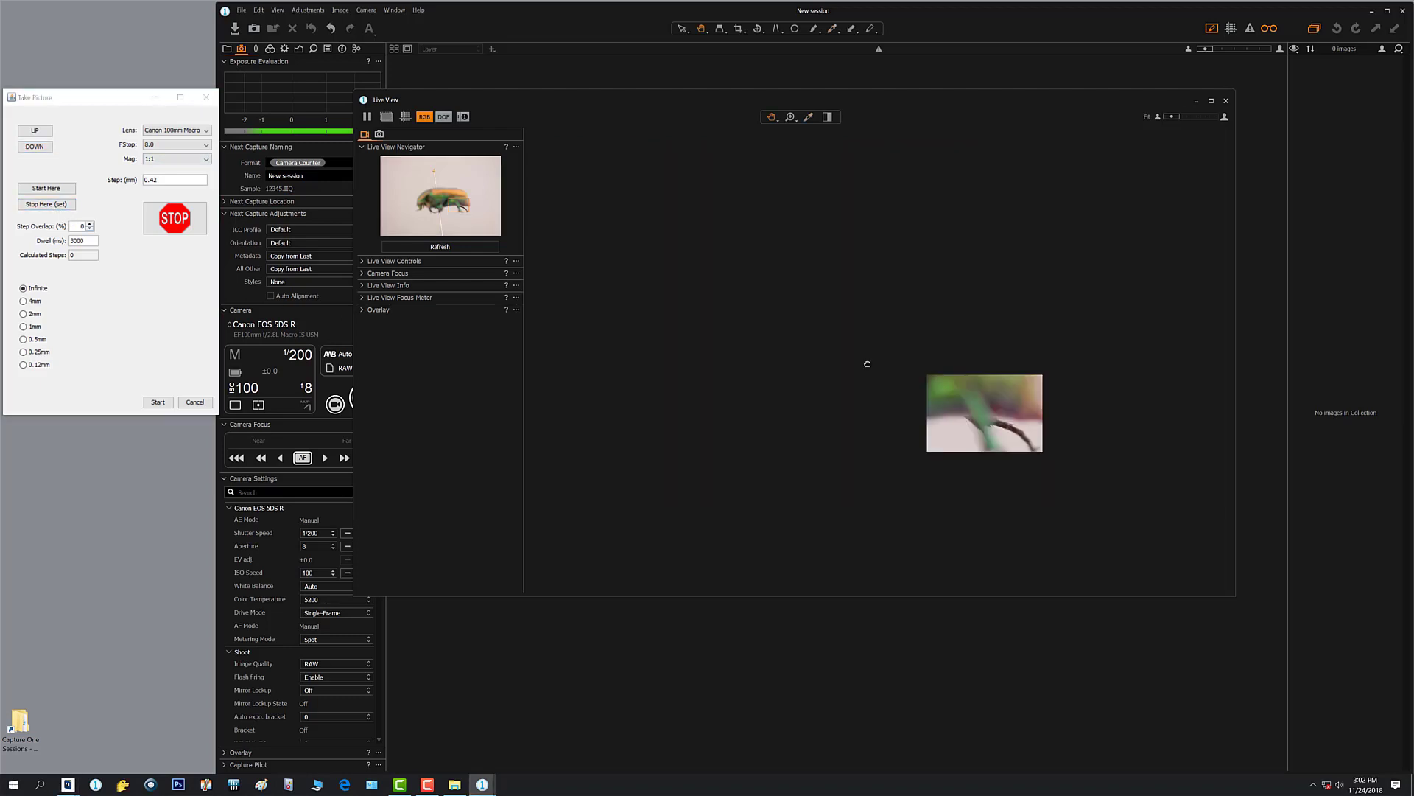
# - Raise the camera back toward the beetle's near side and examine the wing-case edge and thorax at 100% in Live View
pyautogui.click(33, 132)
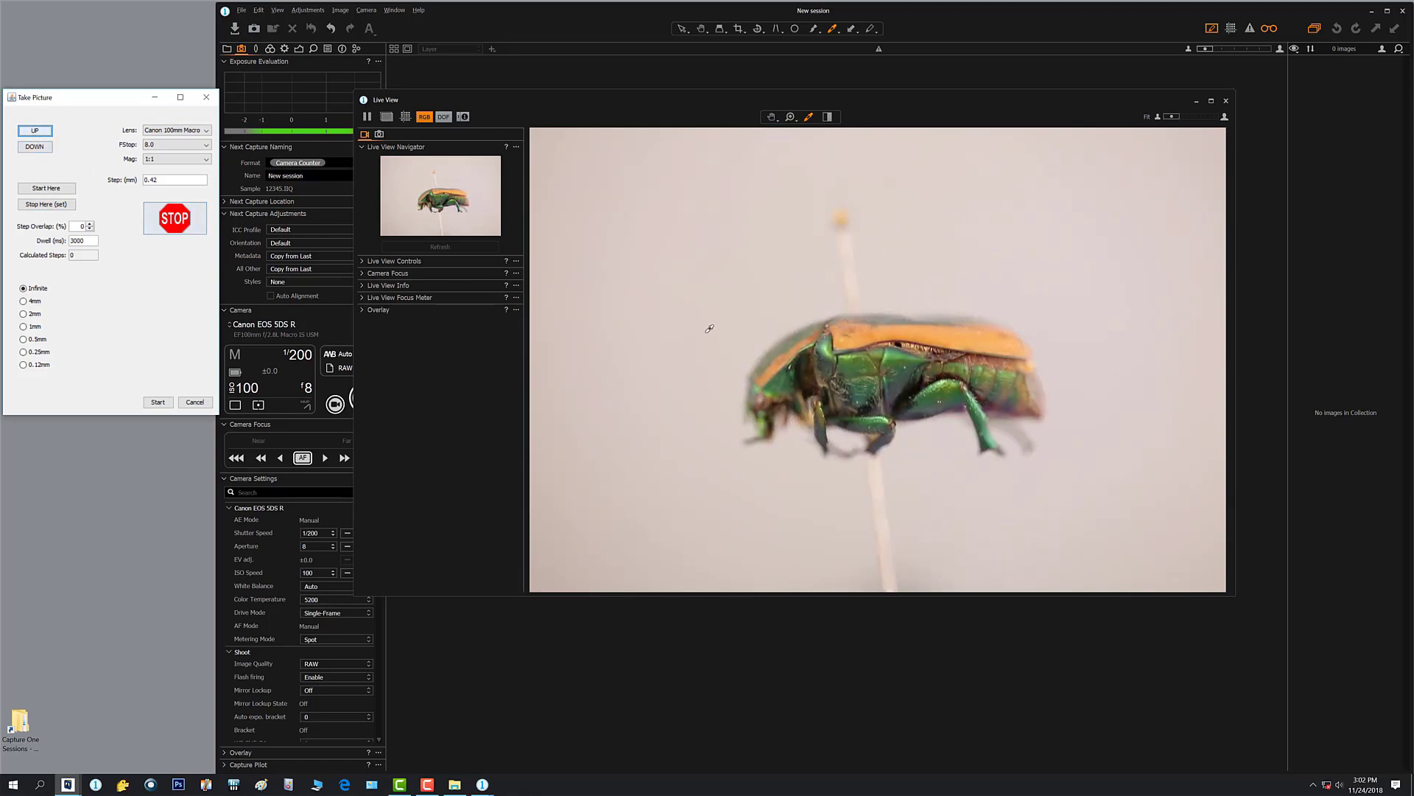
pyautogui.click(890, 339)
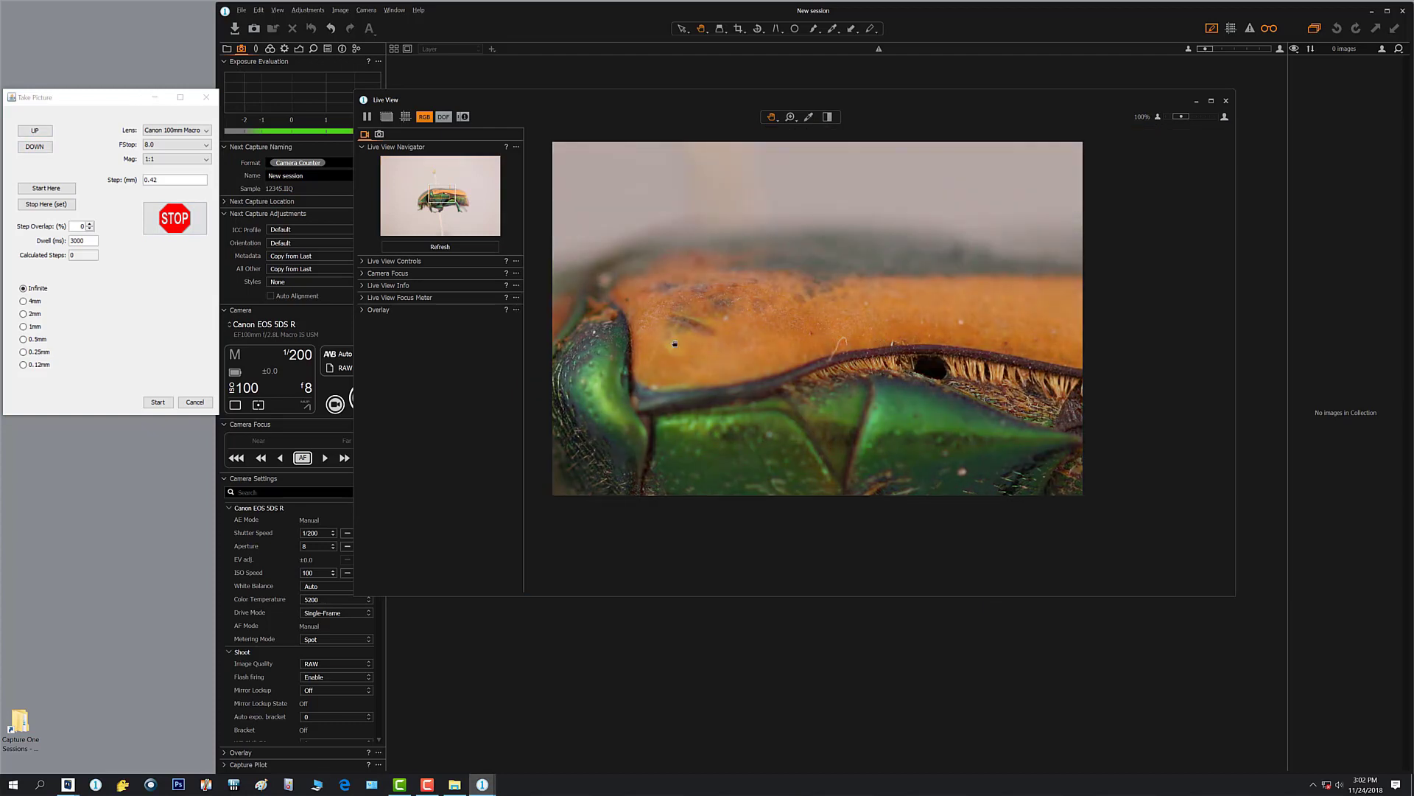
pyautogui.moveTo(725, 401); pyautogui.dragTo(768, 371)
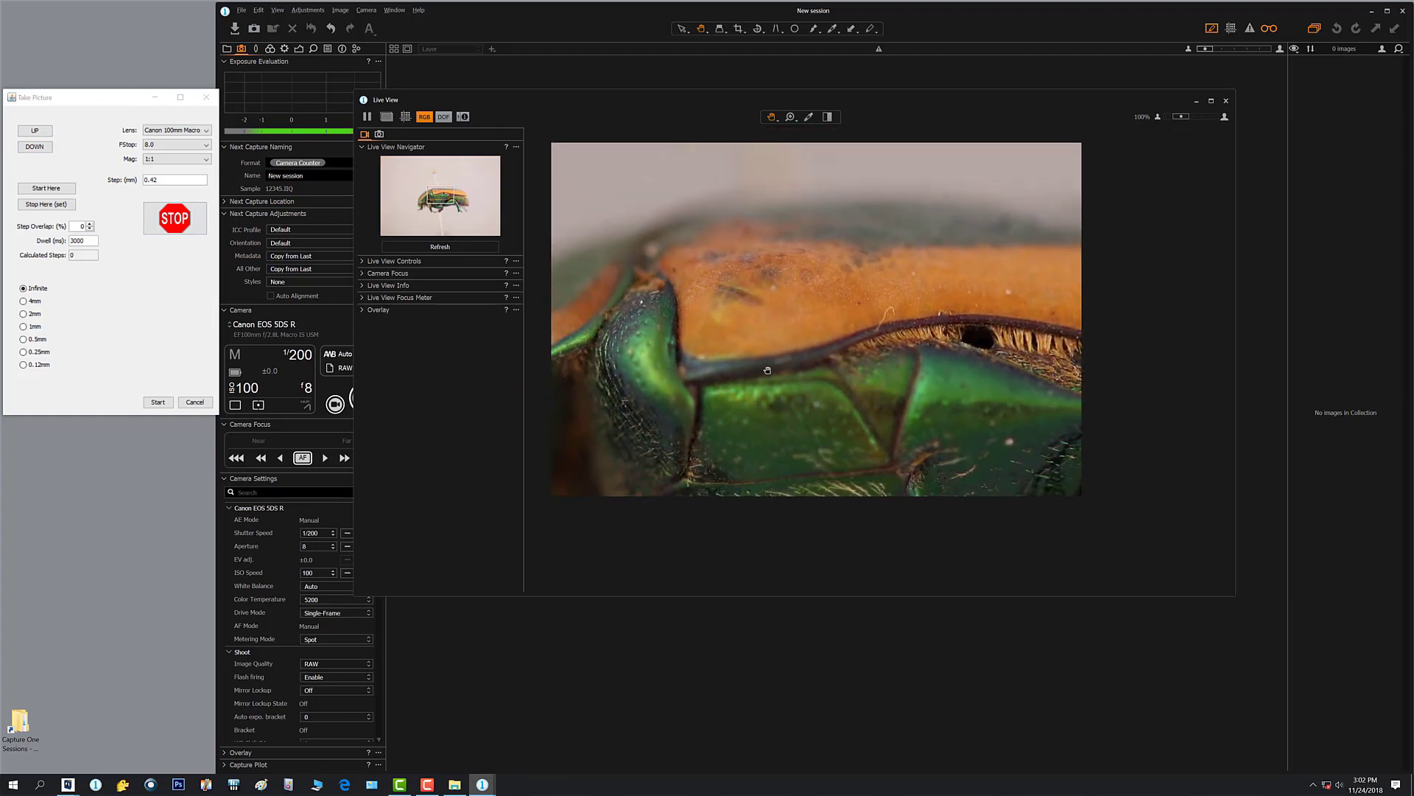
pyautogui.click(35, 131)
pyautogui.click(35, 131)
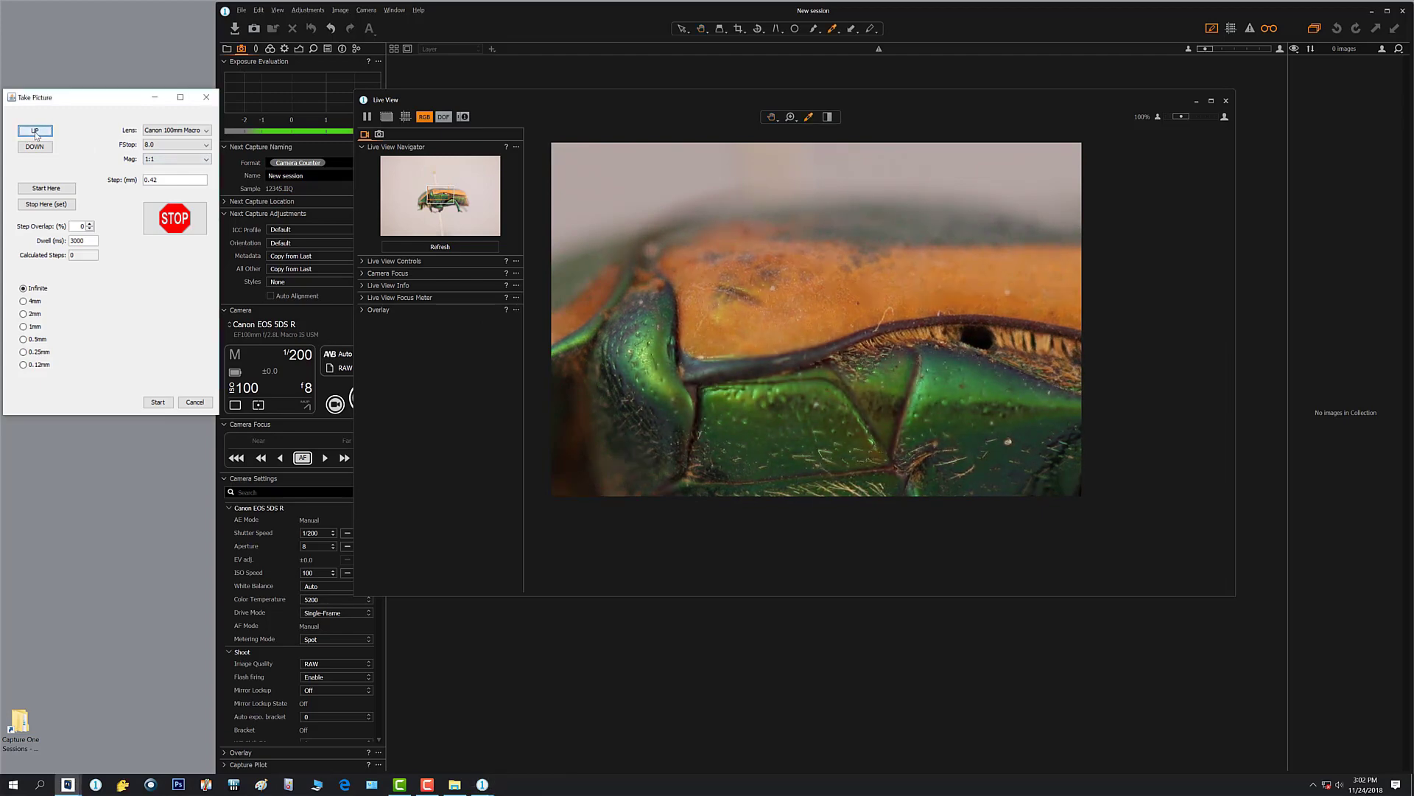
pyautogui.click(35, 131)
pyautogui.click(35, 131)
# - Fine-tune the camera height around the beetle's nearest surface and set the position as the stack's start point
pyautogui.click(34, 146)
pyautogui.click(41, 134)
pyautogui.click(41, 134)
pyautogui.click(41, 134)
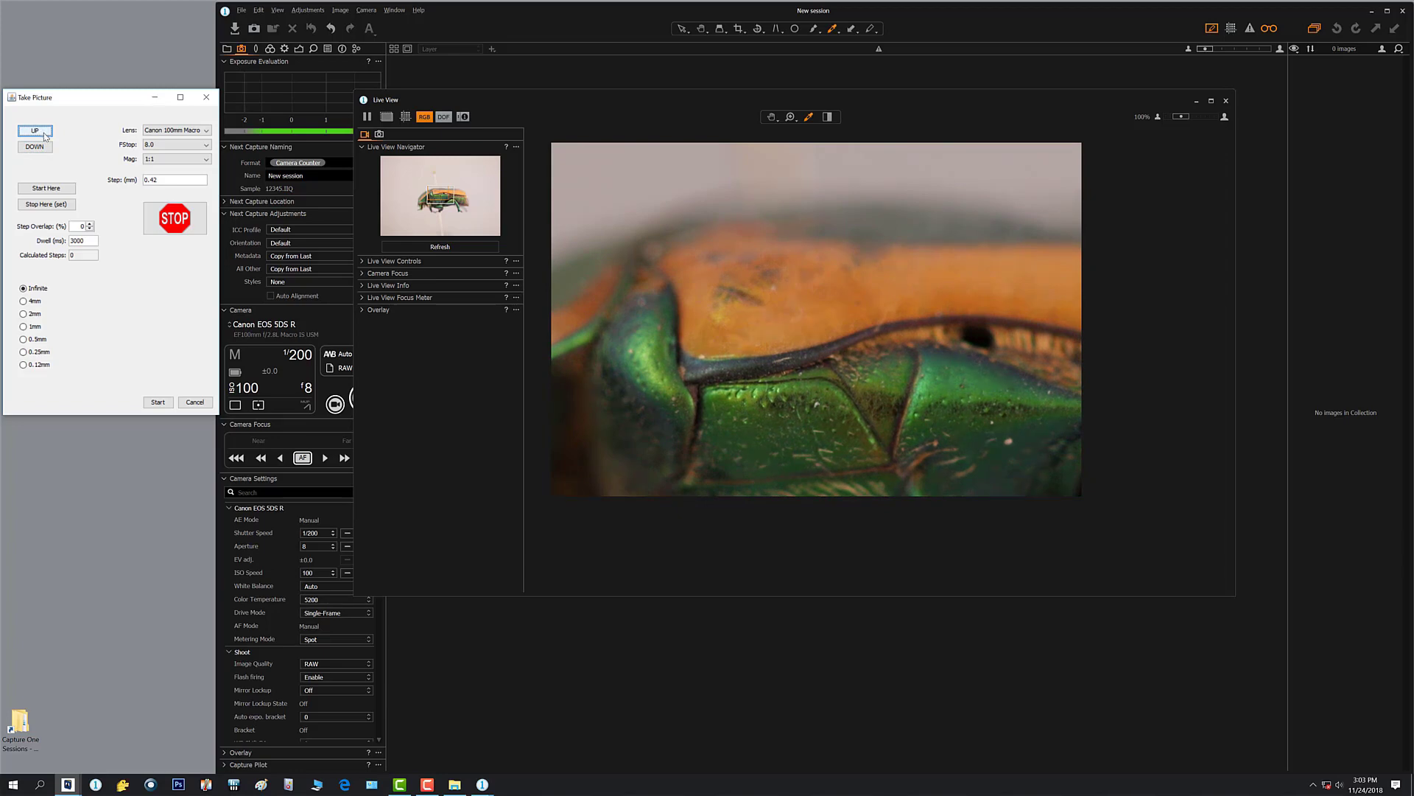
pyautogui.click(44, 145)
pyautogui.click(48, 189)
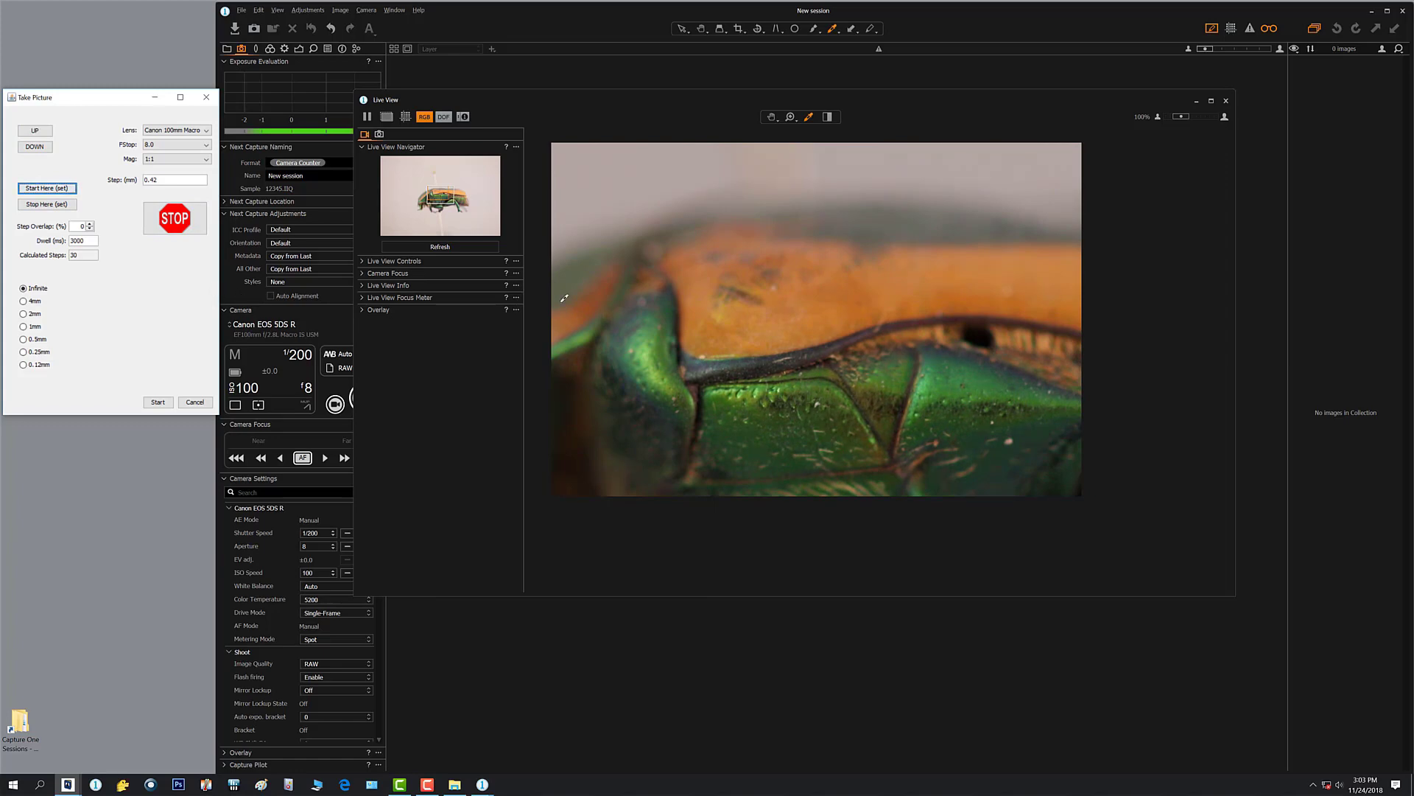
# - Close Live View and set the stacking controller's dwell to 1000 ms
pyautogui.click(1226, 103)
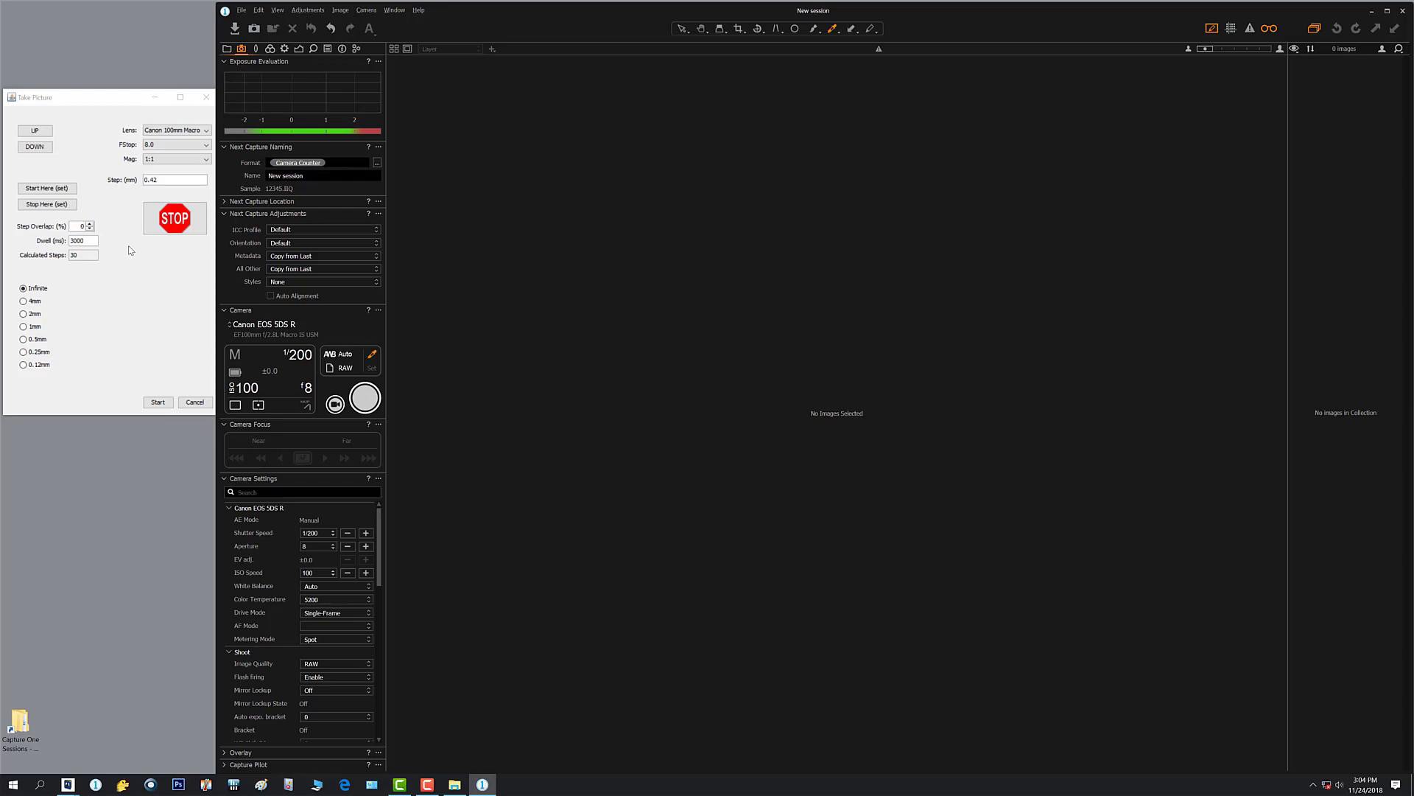
pyautogui.doubleClick(88, 241)
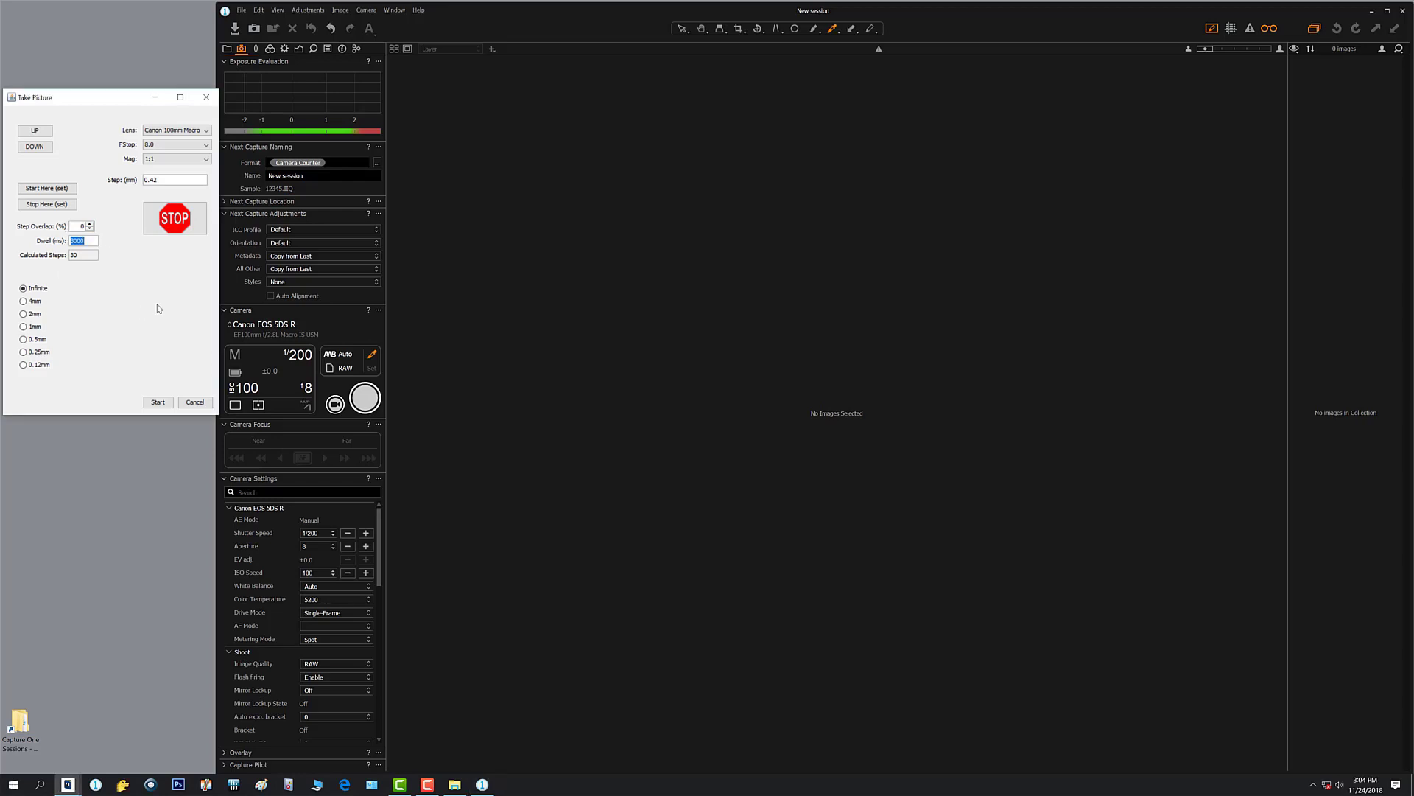
pyautogui.write('10')
# - Set the controller's magnification to 1:1.5 and start the automated stack capture
pyautogui.click(206, 159)
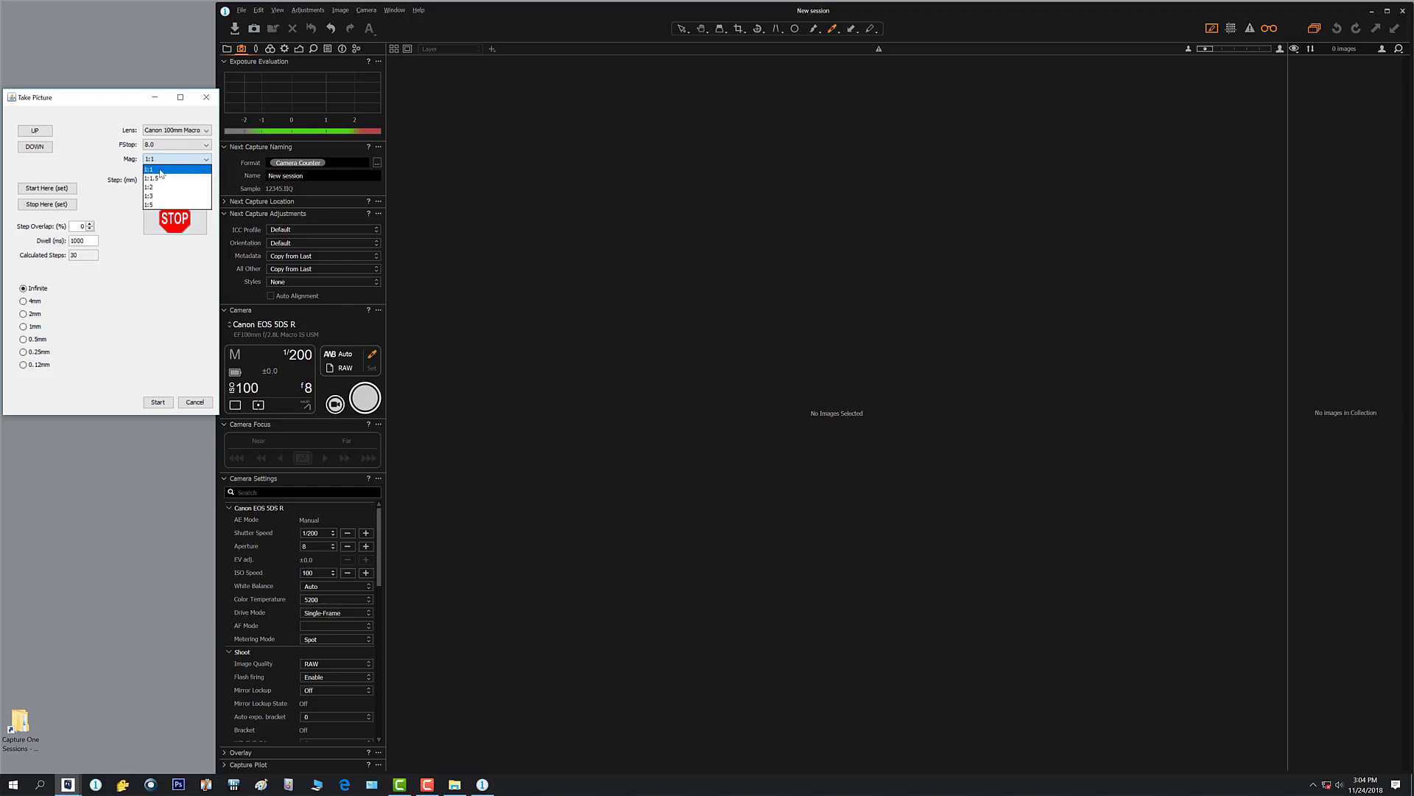
pyautogui.click(160, 177)
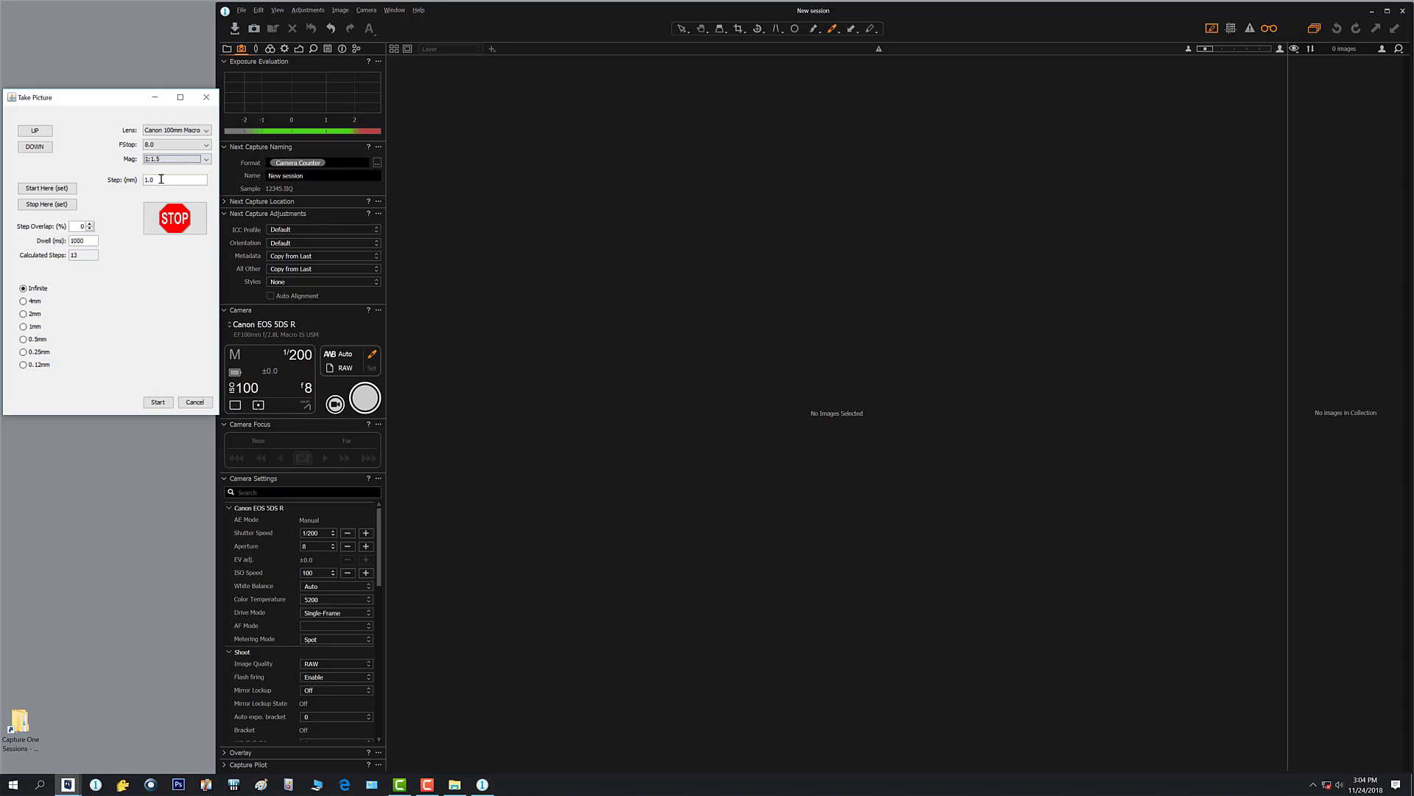
pyautogui.click(78, 255)
pyautogui.click(157, 402)
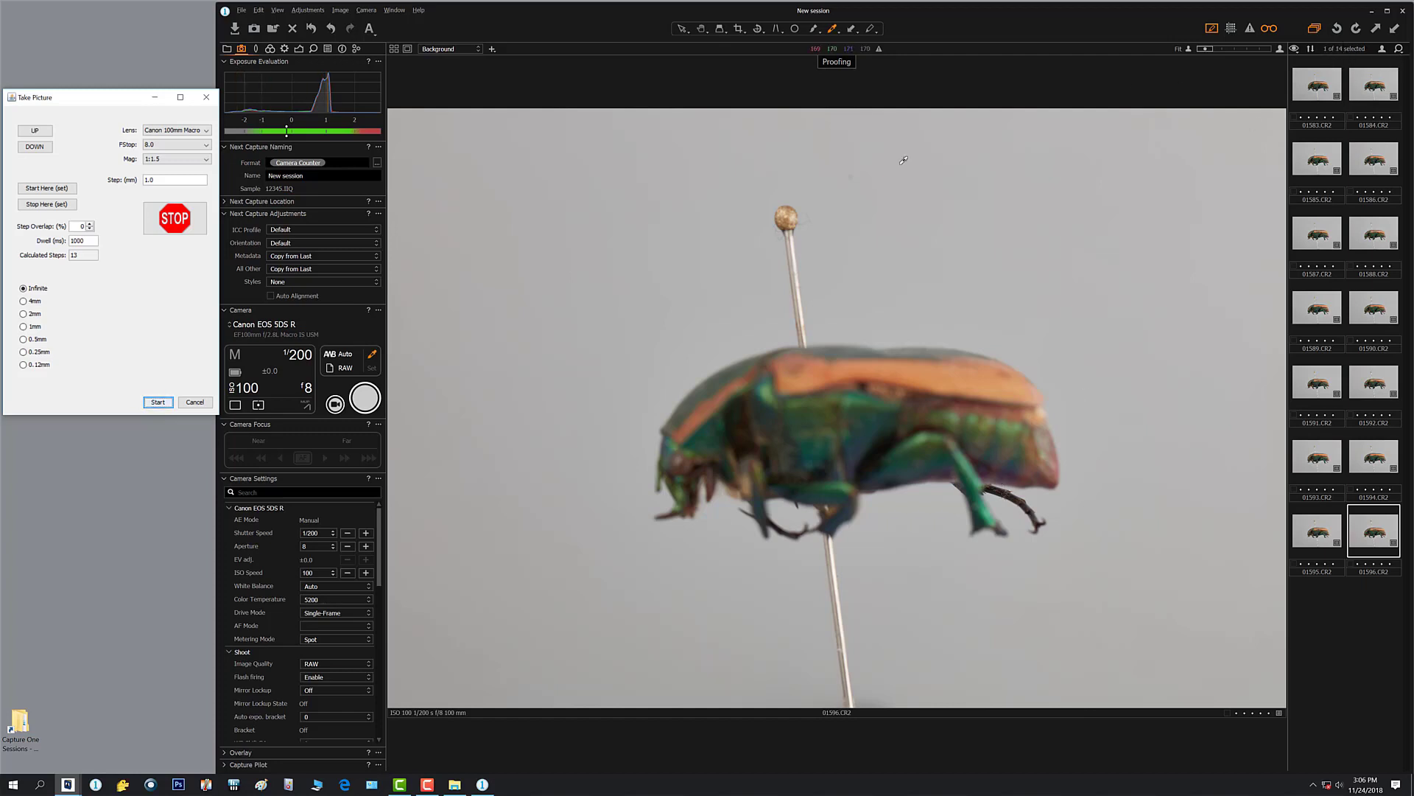
# - Compare the hind leg in captures 01595.CR2 and 01596.CR2 at 100% and delete 01596.CR2
pyautogui.click(699, 32)
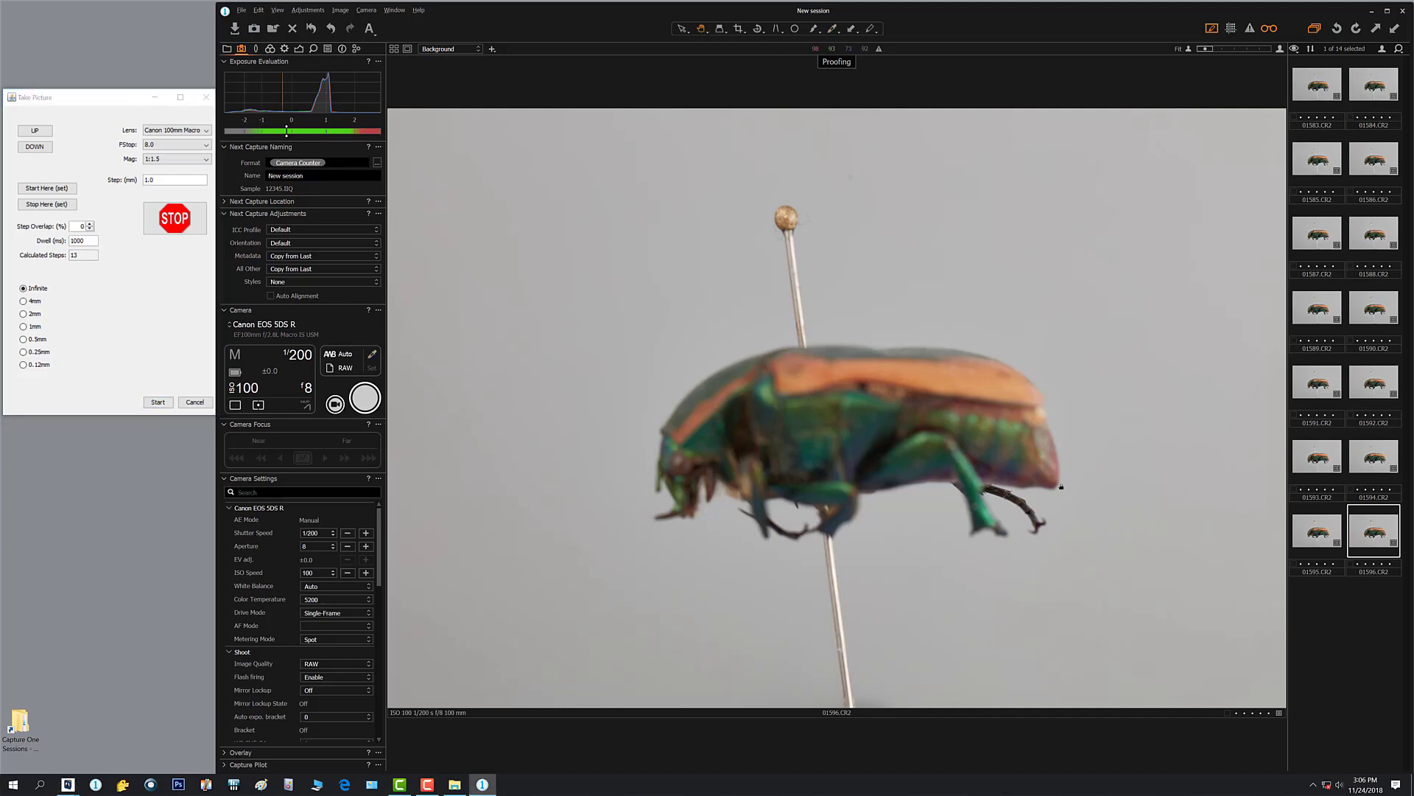
pyautogui.click(999, 489)
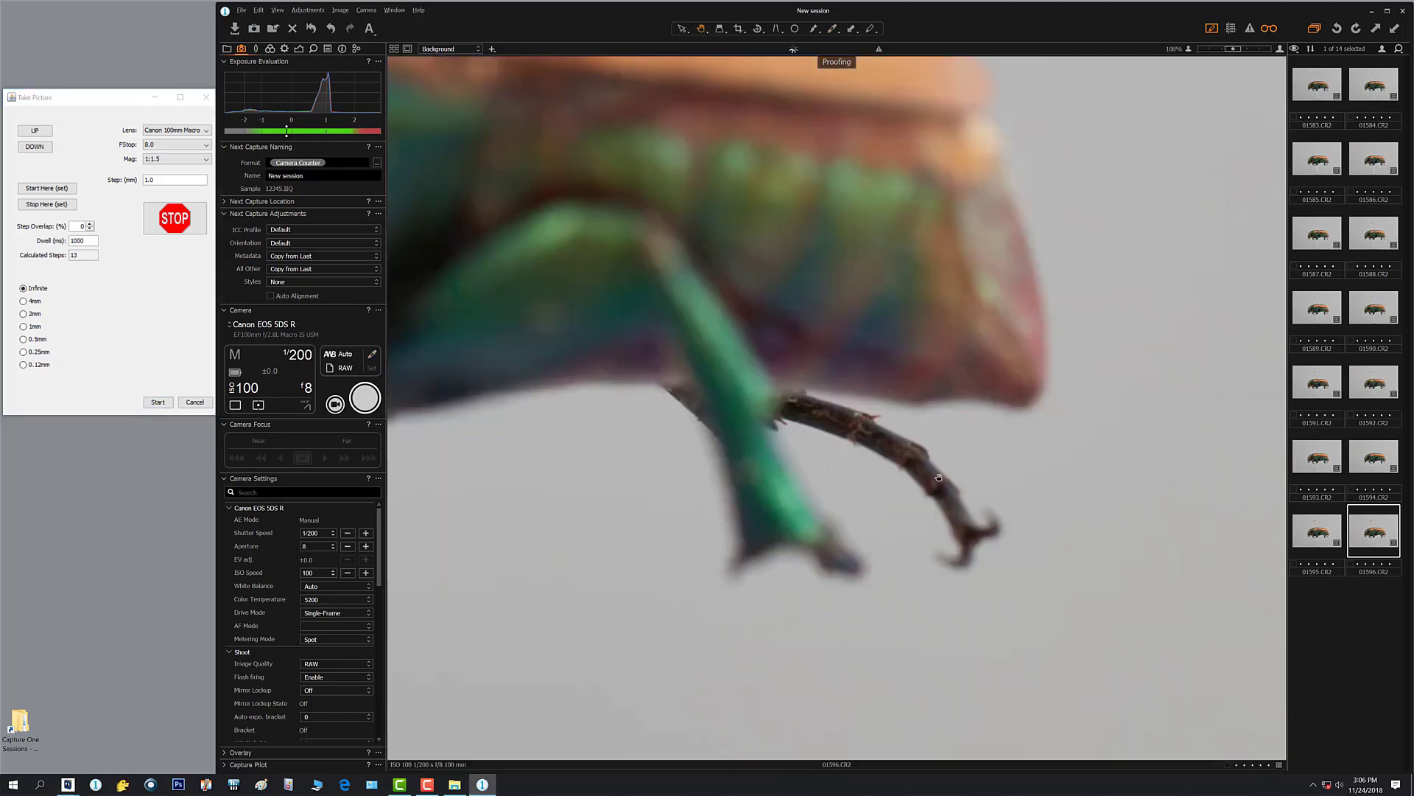
pyautogui.click(1330, 533)
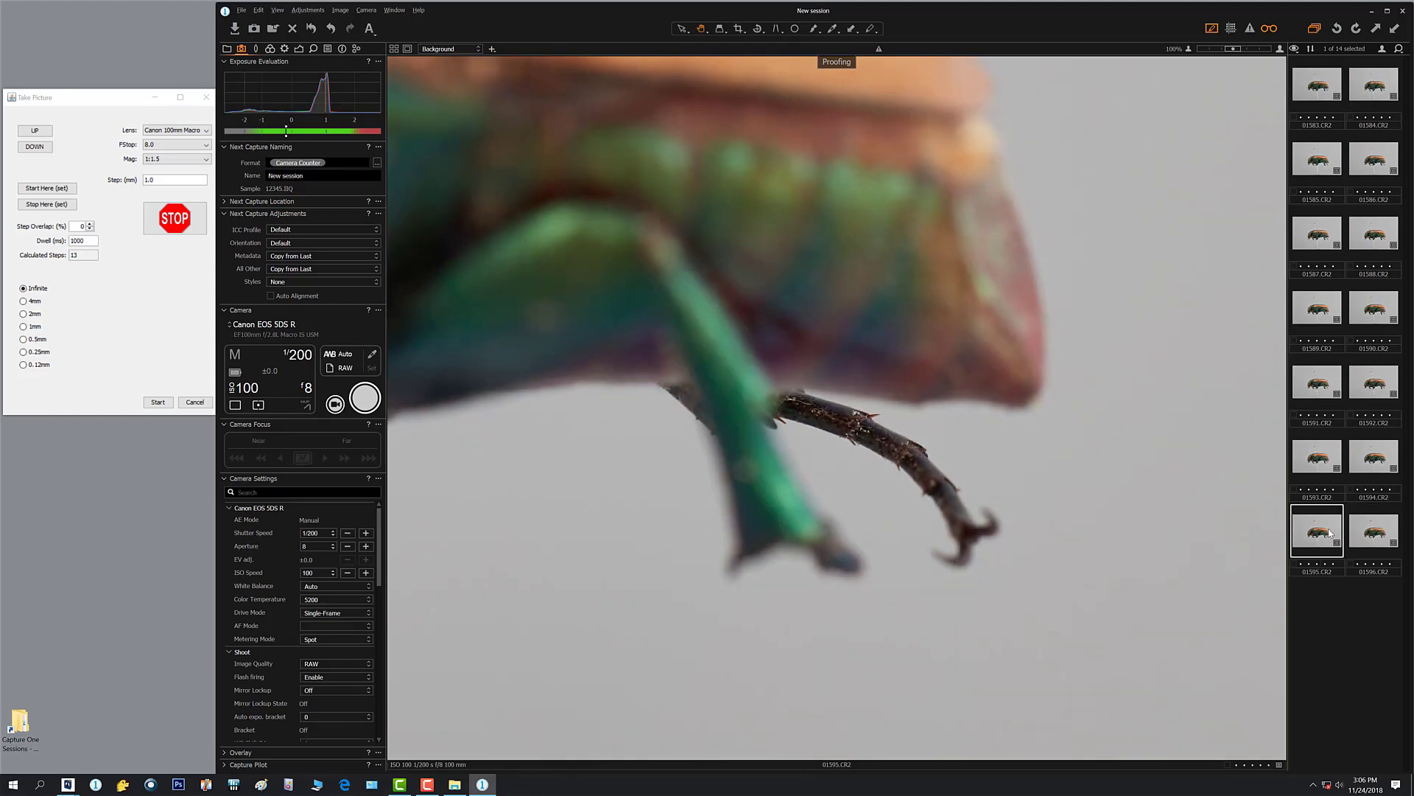
pyautogui.click(1382, 532)
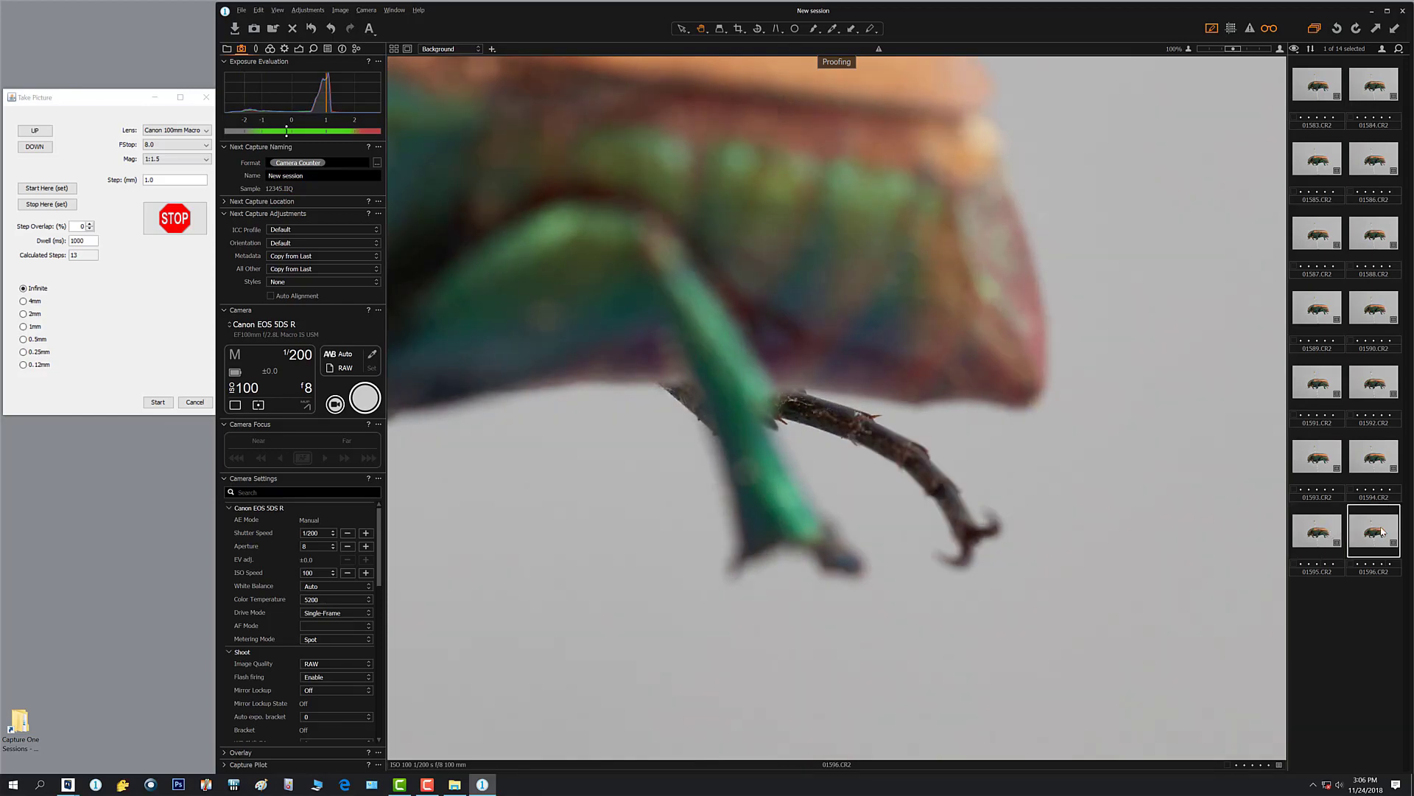
pyautogui.click(1311, 537)
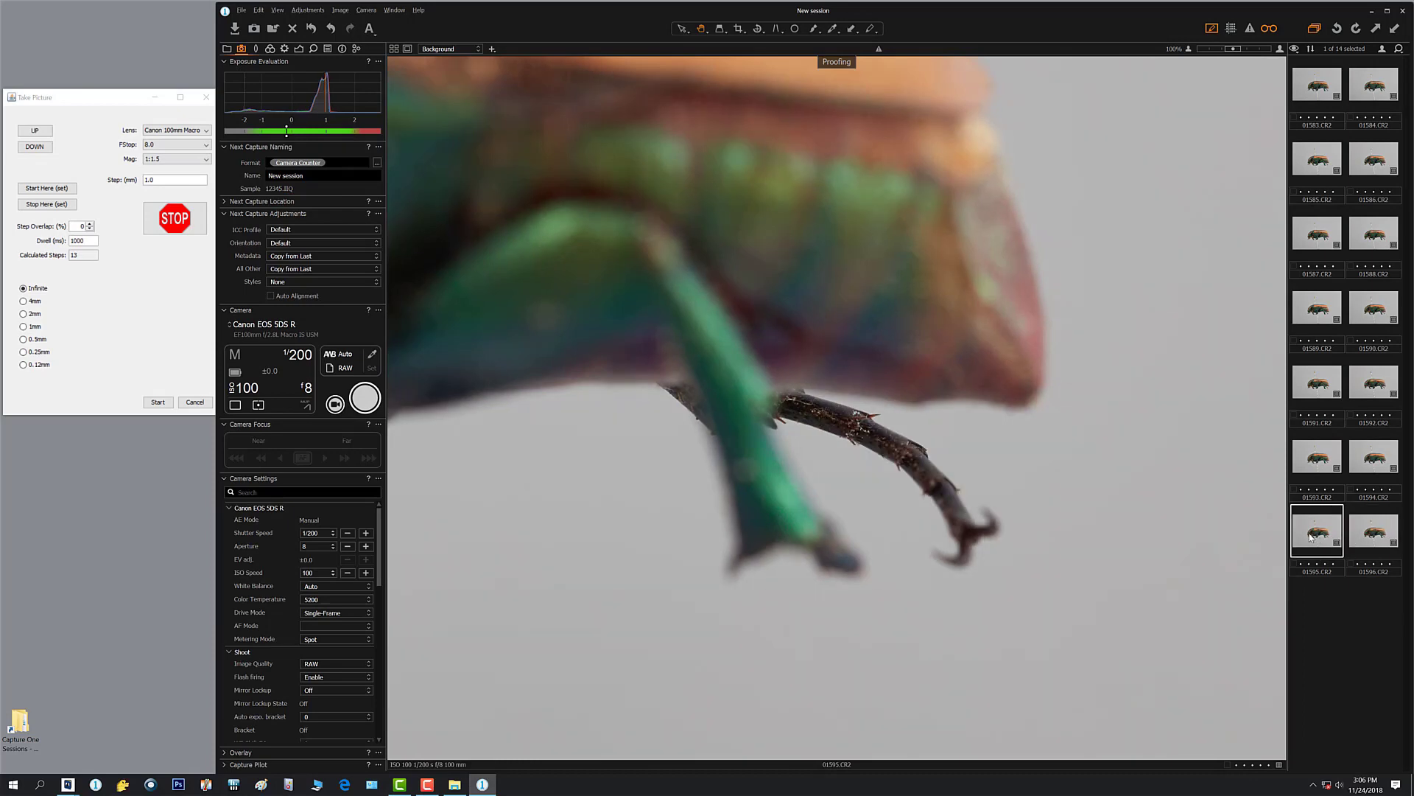
pyautogui.click(1366, 537)
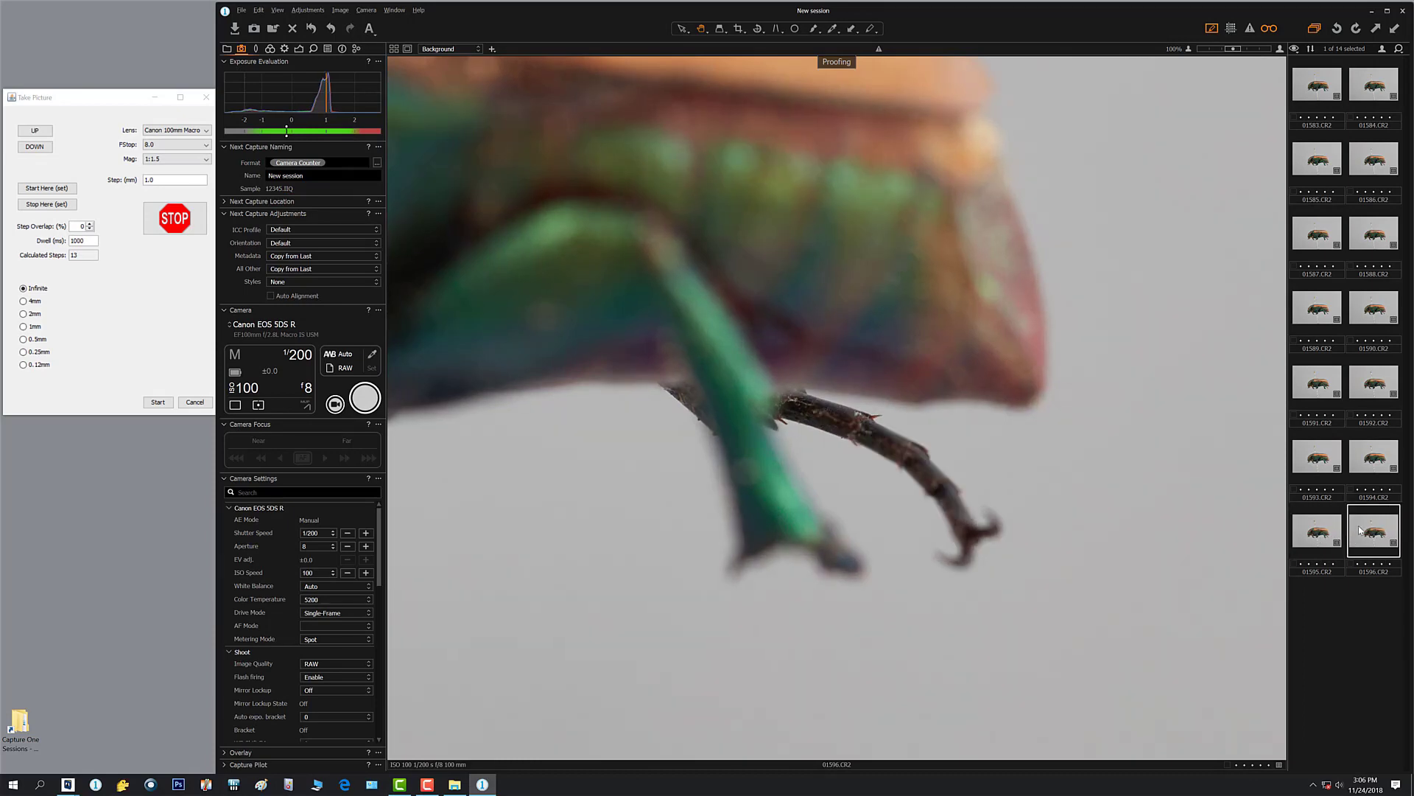
pyautogui.press('Delete')
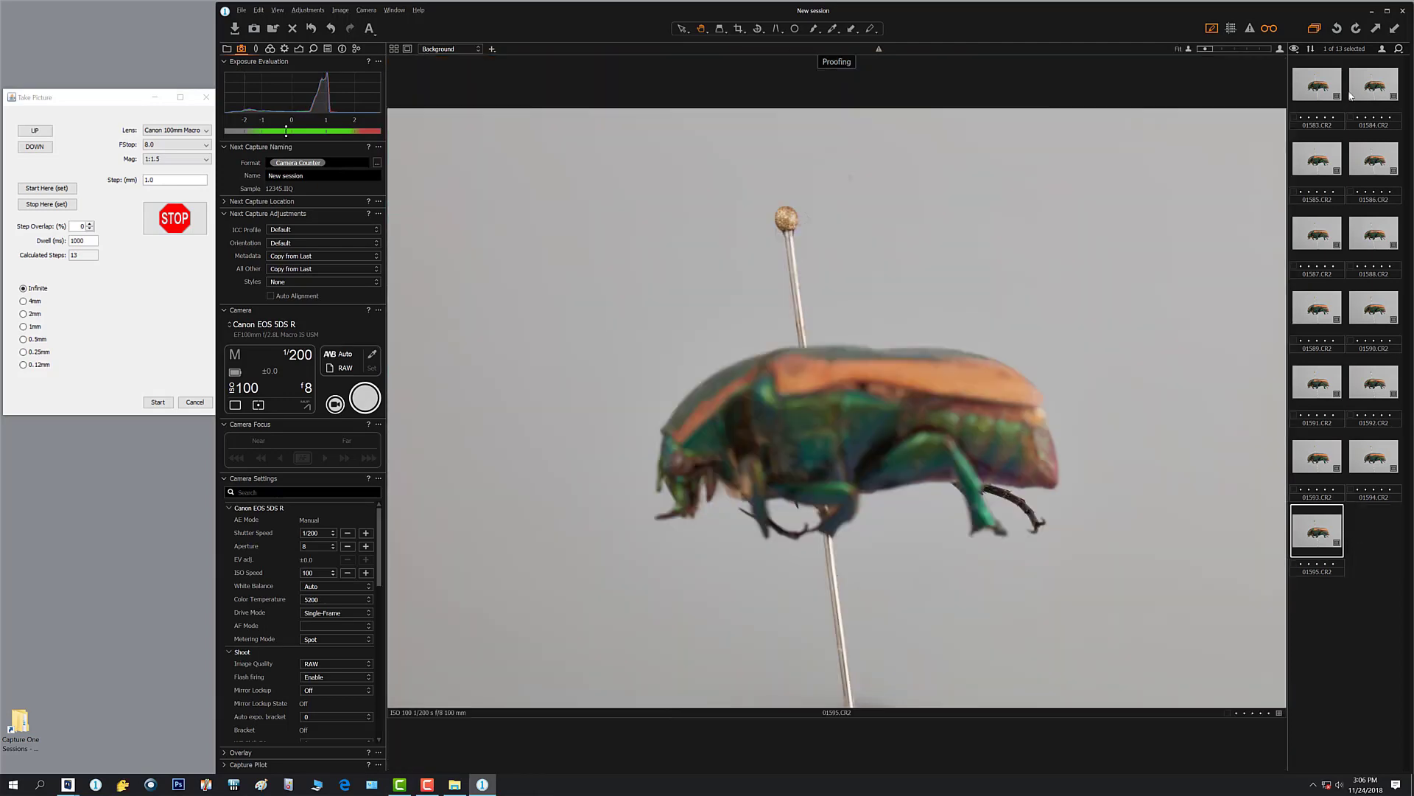
# - Compare the focus on the beetle's thorax in captures 01583.CR2, 01584.CR2 and 01591.CR2 at 100%
pyautogui.click(1319, 87)
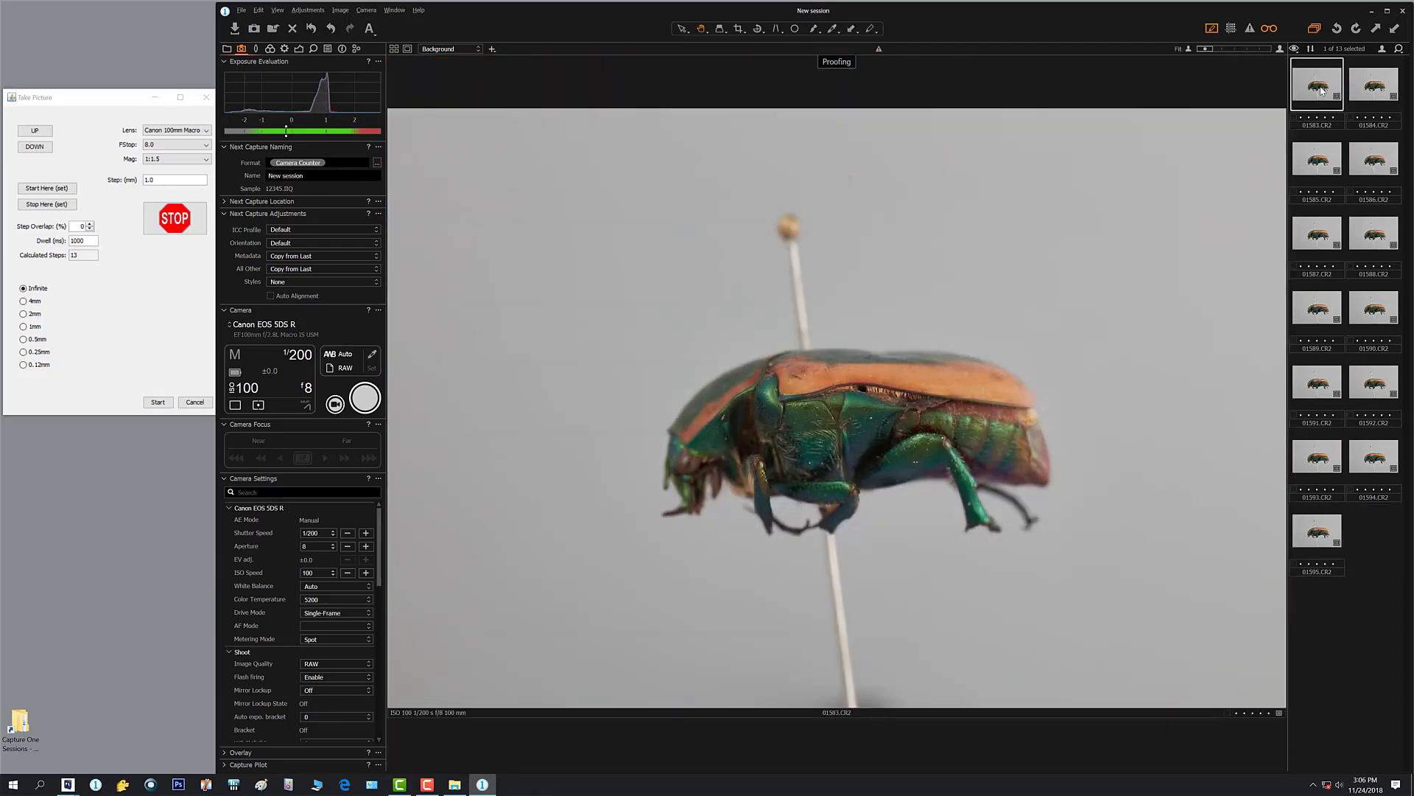
pyautogui.click(840, 398)
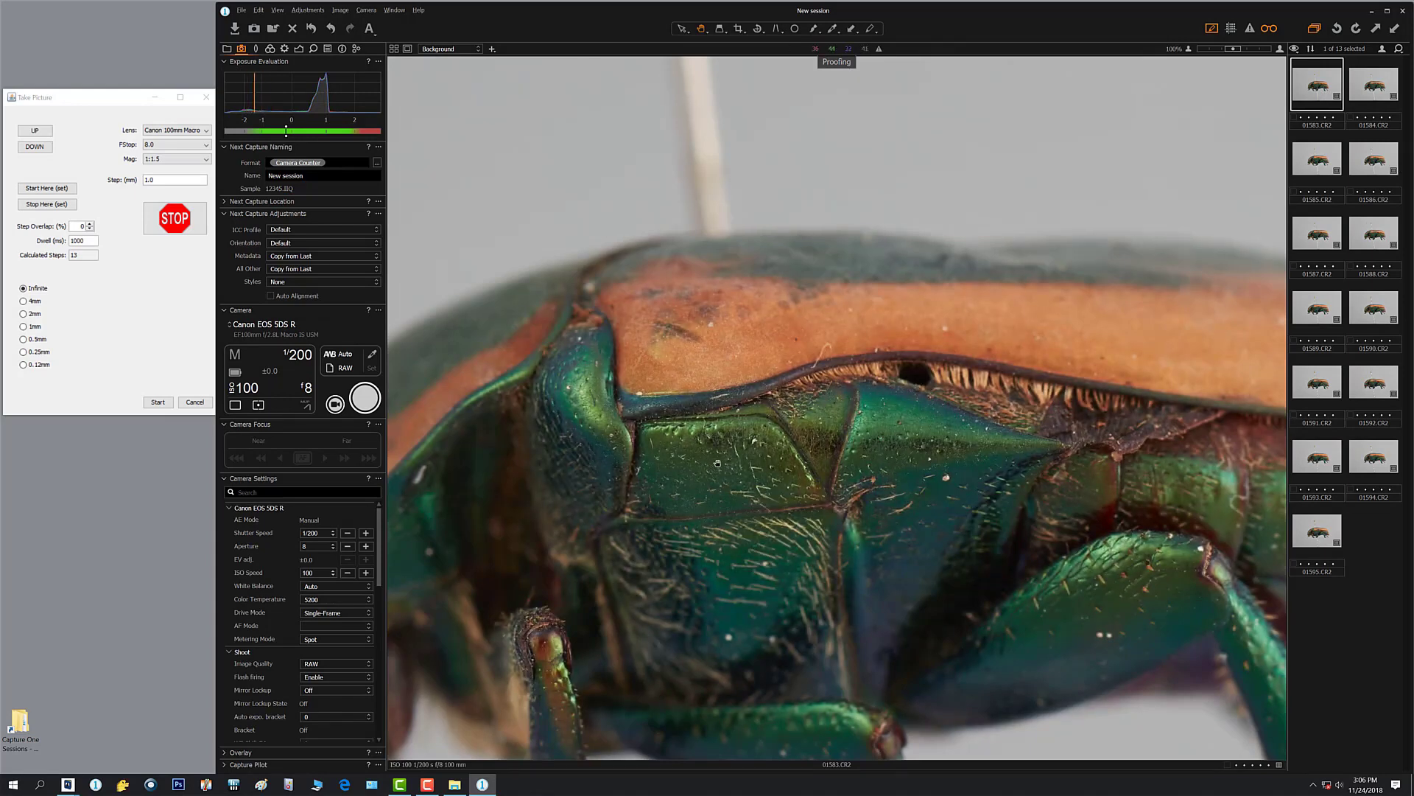
pyautogui.click(1379, 79)
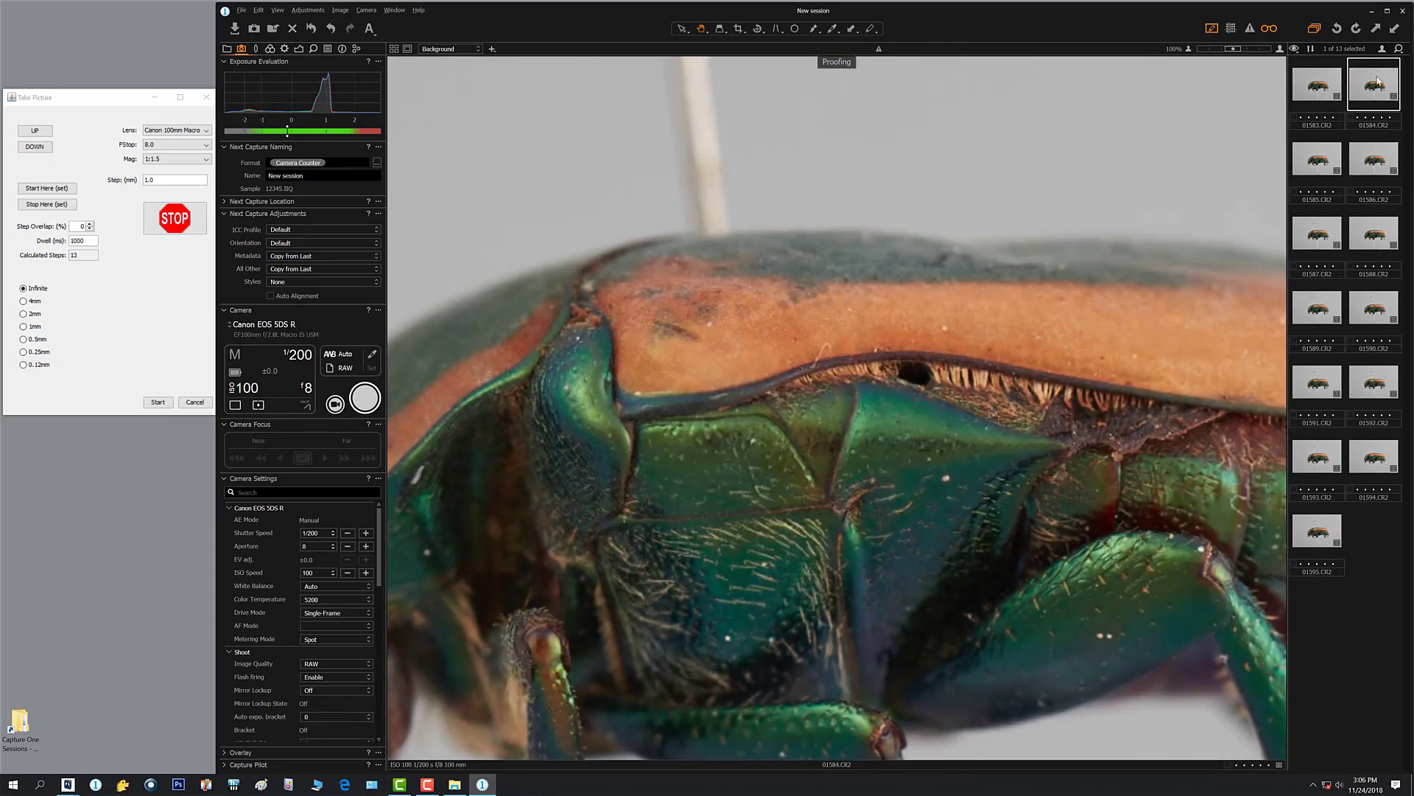
pyautogui.click(1331, 105)
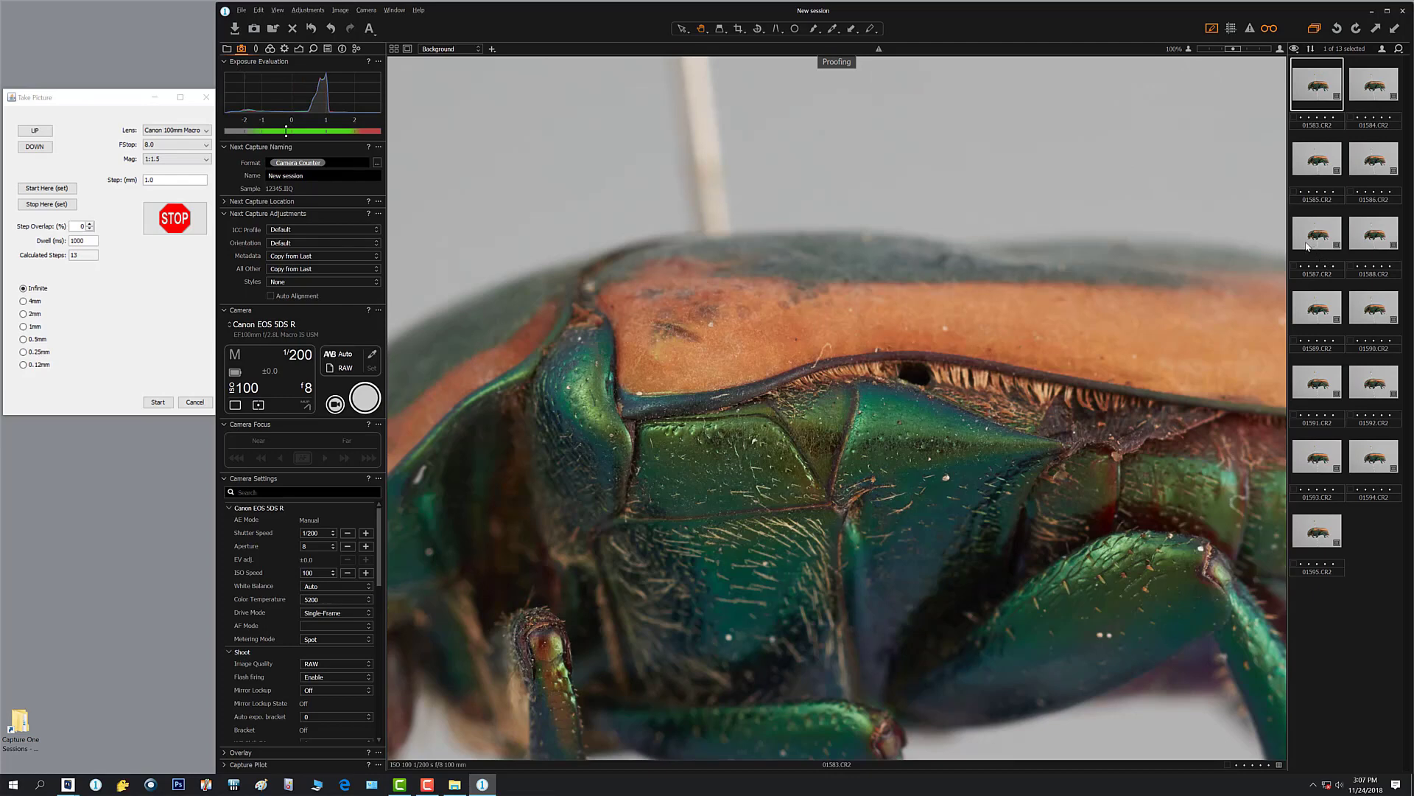
pyautogui.click(1331, 370)
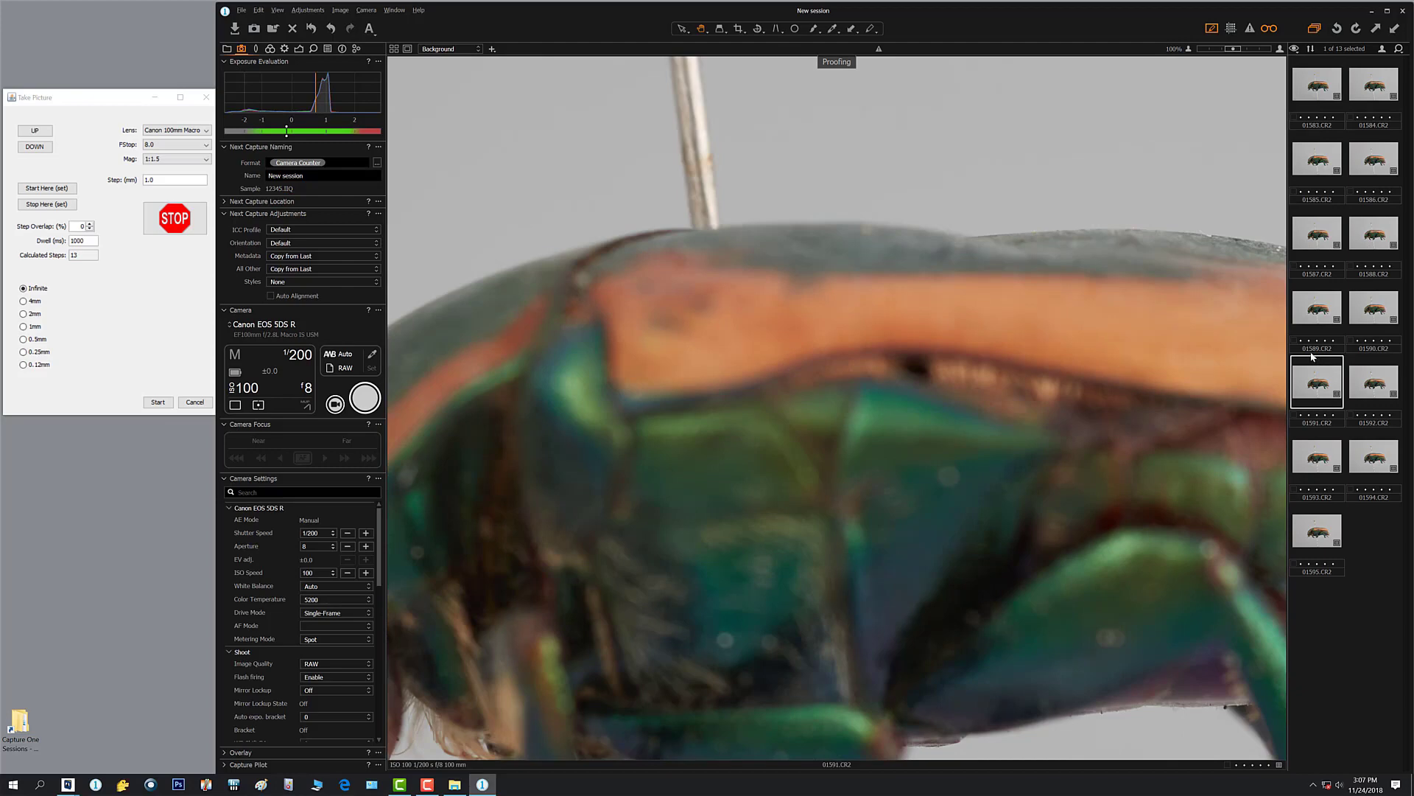
# - Process all captures as 8-bit TIFFs into sub folder Beetle gray with job name Green - 100mm_1-1.5, and delete the processed captures from the session
pyautogui.hotkey('ctrl', 'a')
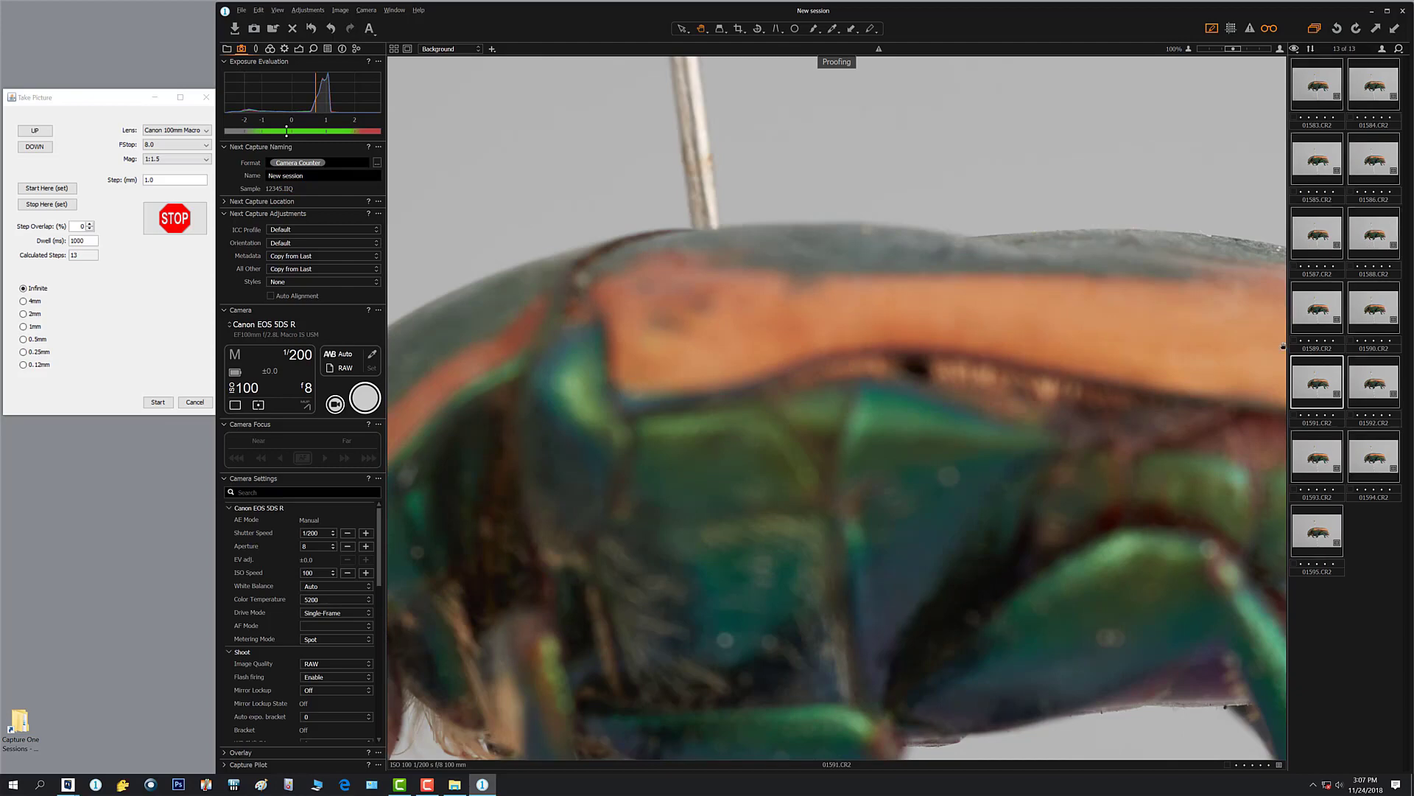
pyautogui.hotkey('ctrl', 'd')
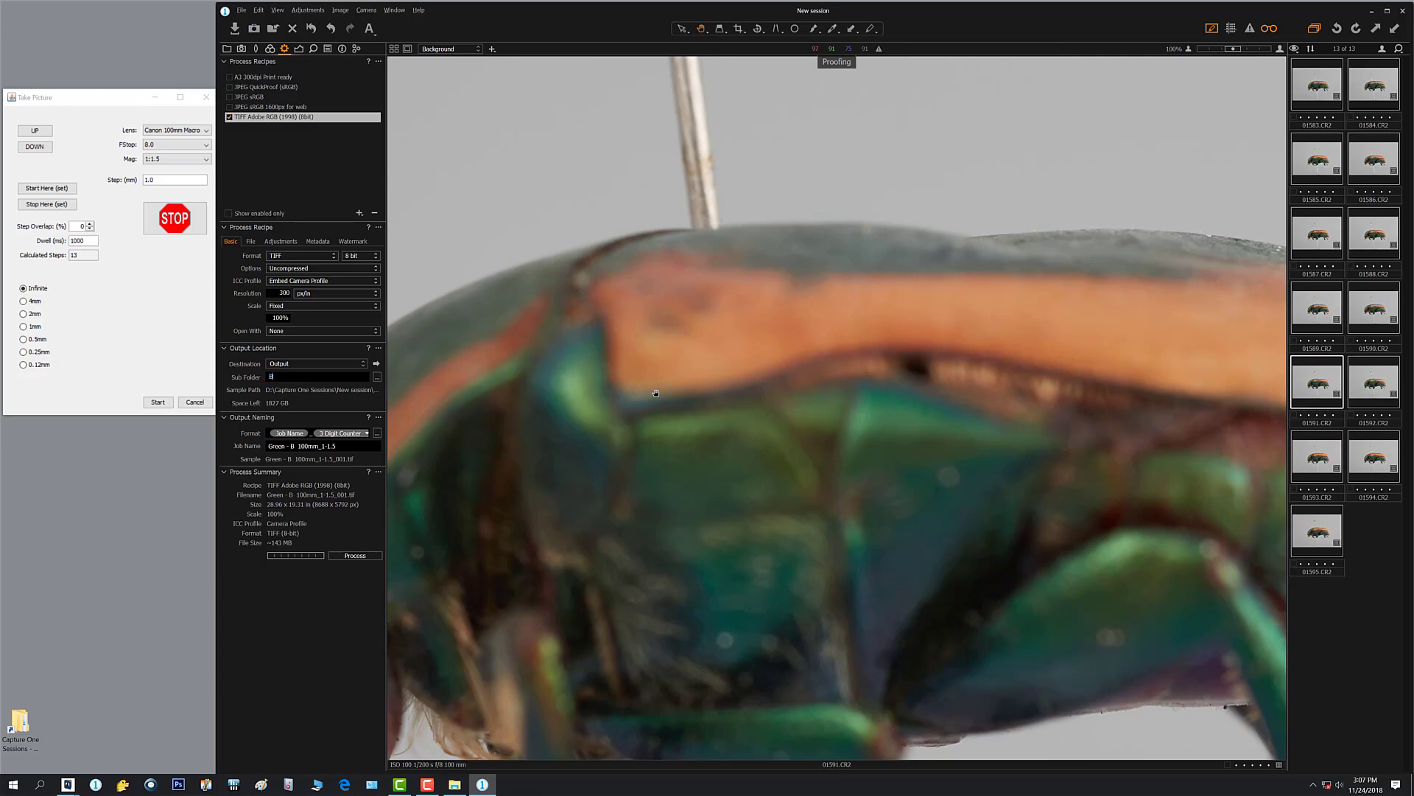
pyautogui.write('ee')
pyautogui.press('BackSpace')
pyautogui.press('BackSpace')
pyautogui.click(360, 558)
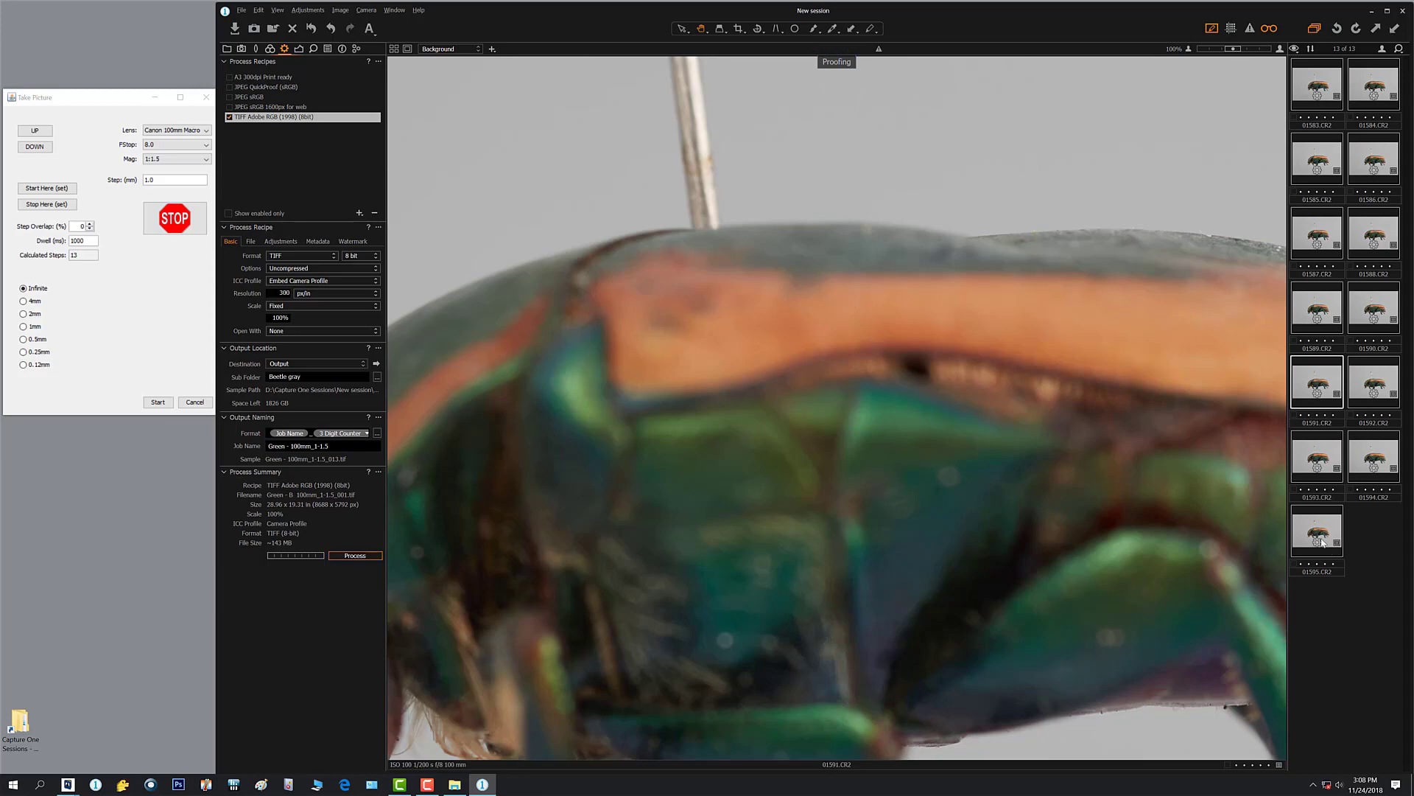
pyautogui.press('Delete')
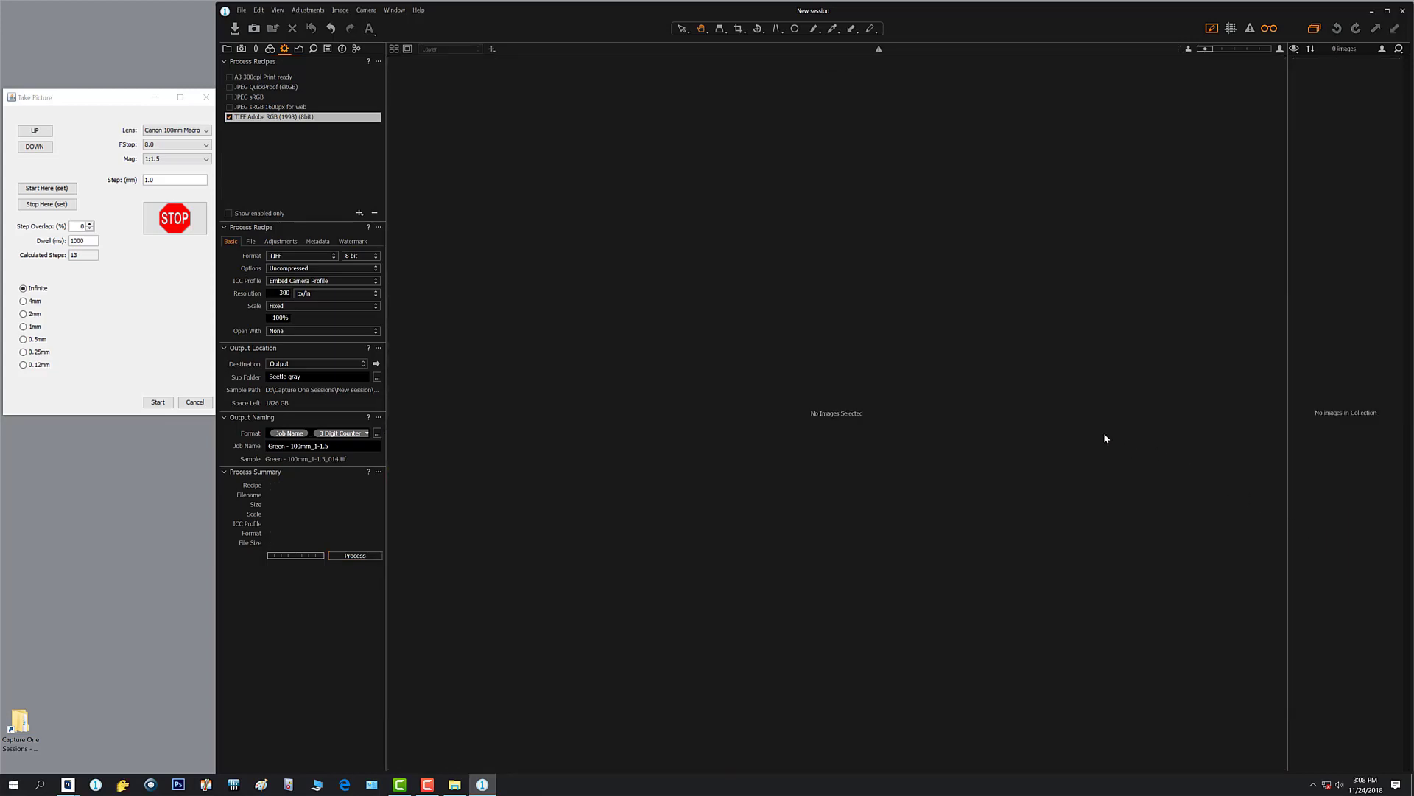
# - Close Capture One, the Roy's Tests folder window and the Take Picture controller, and quit Visionary Digital Passport
pyautogui.click(1404, 12)
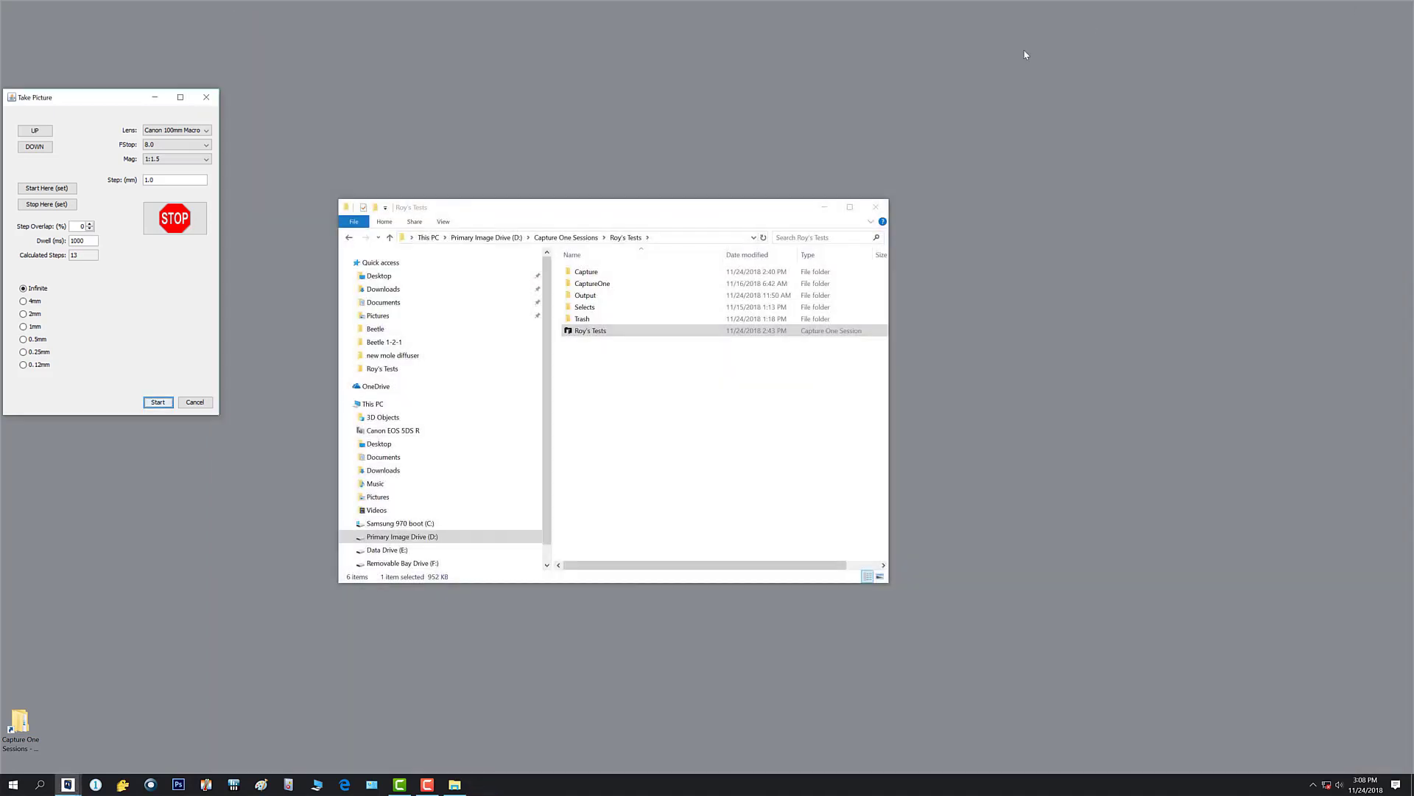
pyautogui.click(877, 209)
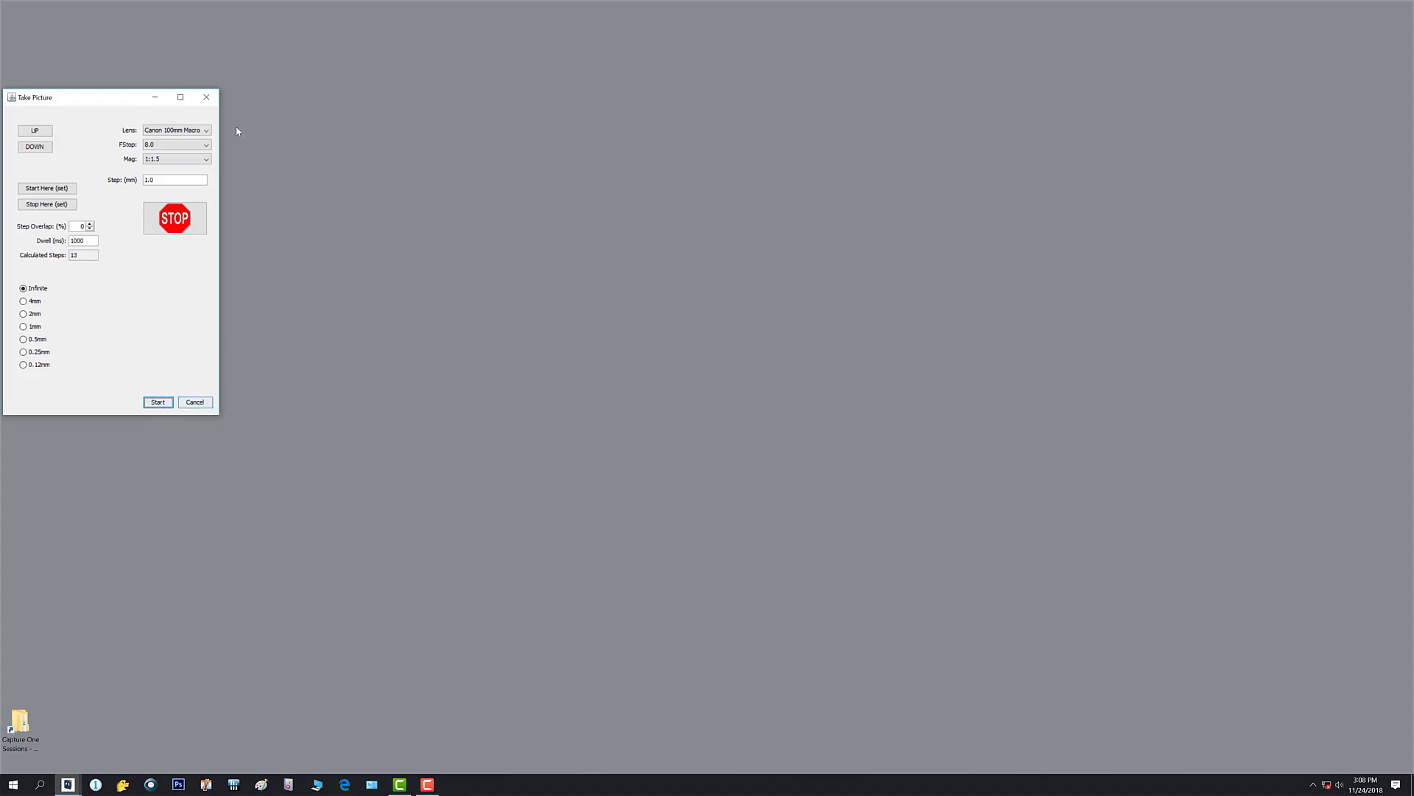
pyautogui.click(215, 98)
pyautogui.click(215, 101)
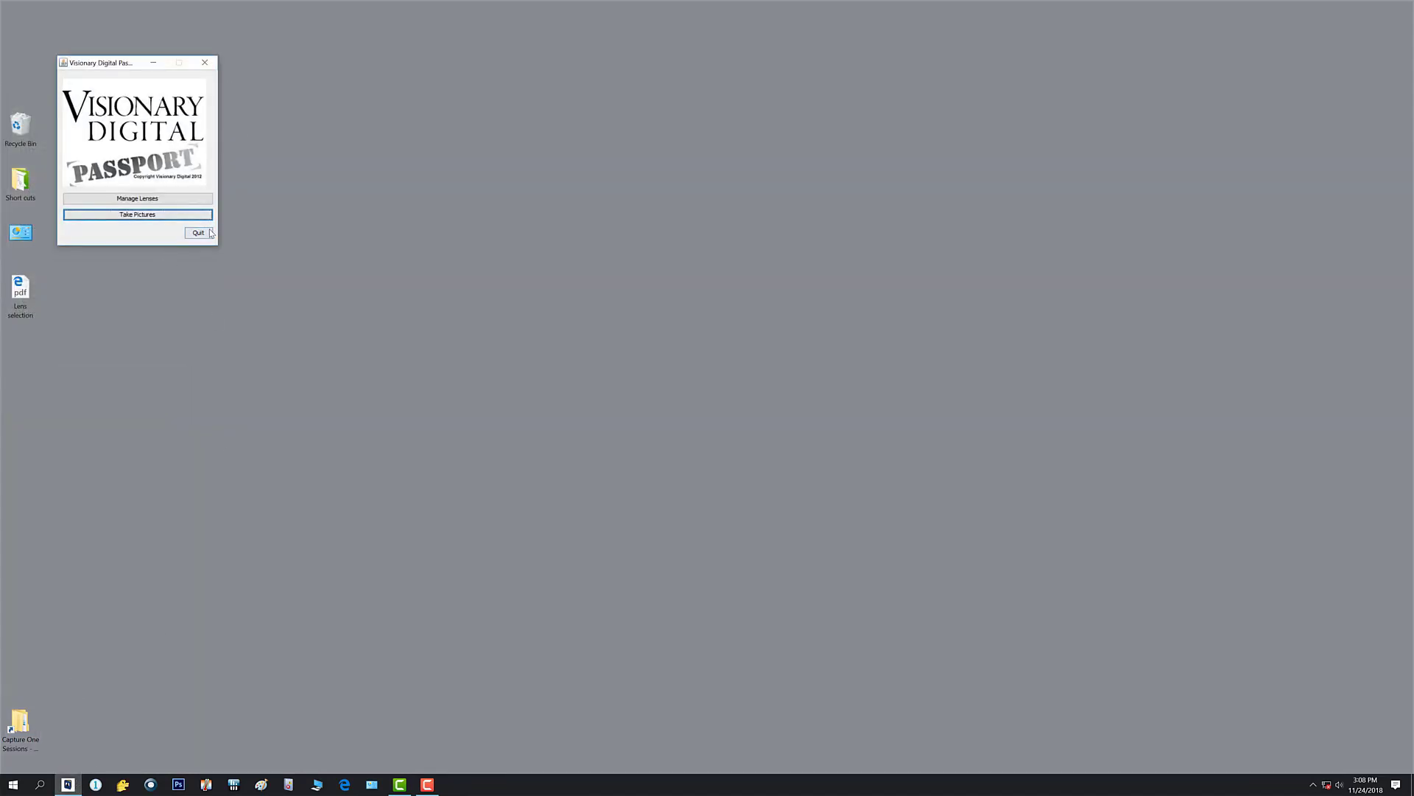
pyautogui.click(199, 233)
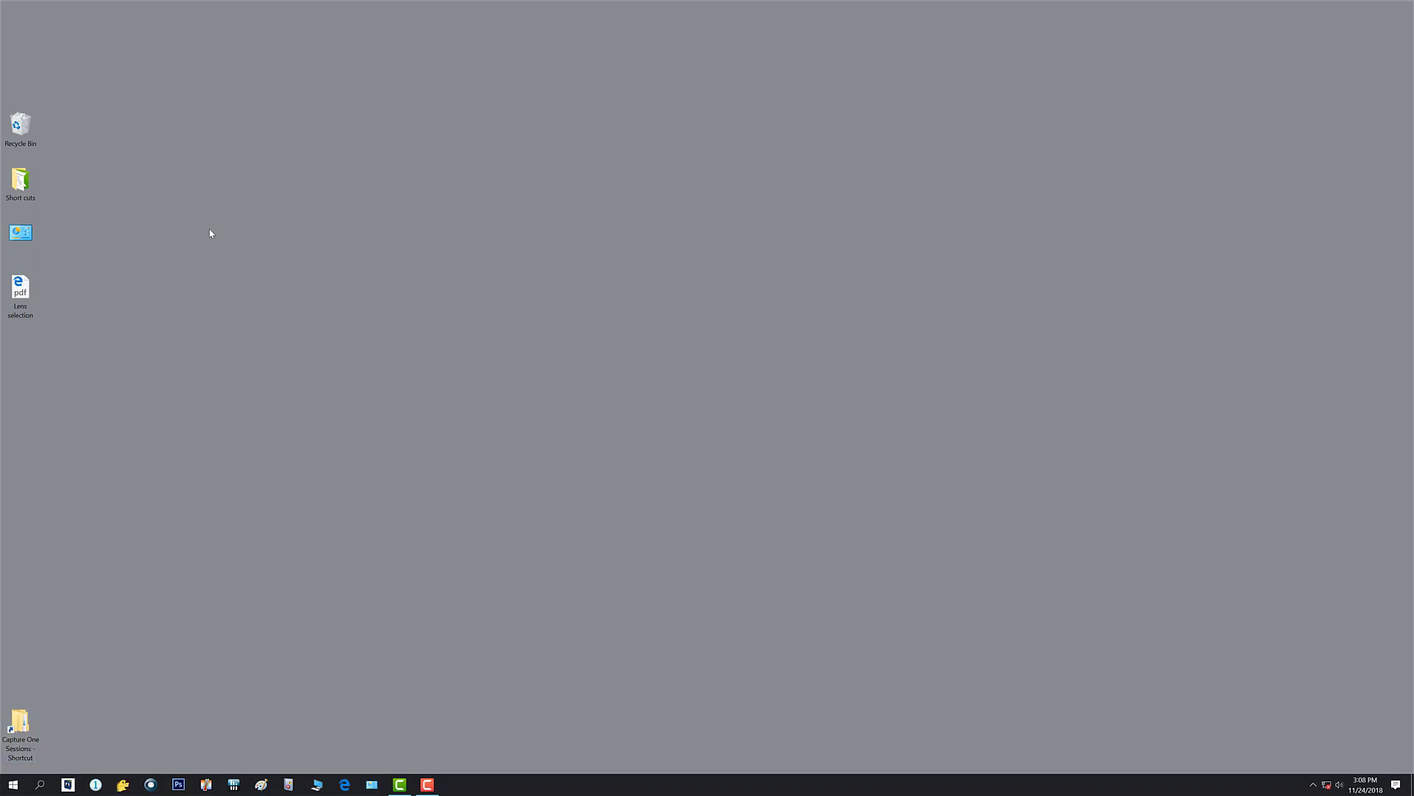